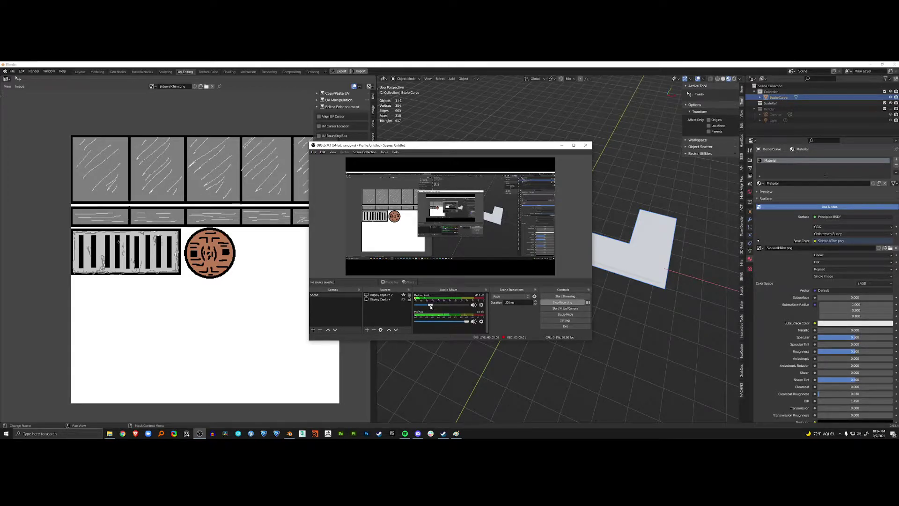
- Open the curved sidewalk mesh in Edit Mode and display it with solid viewport shading
left_click(563, 147)
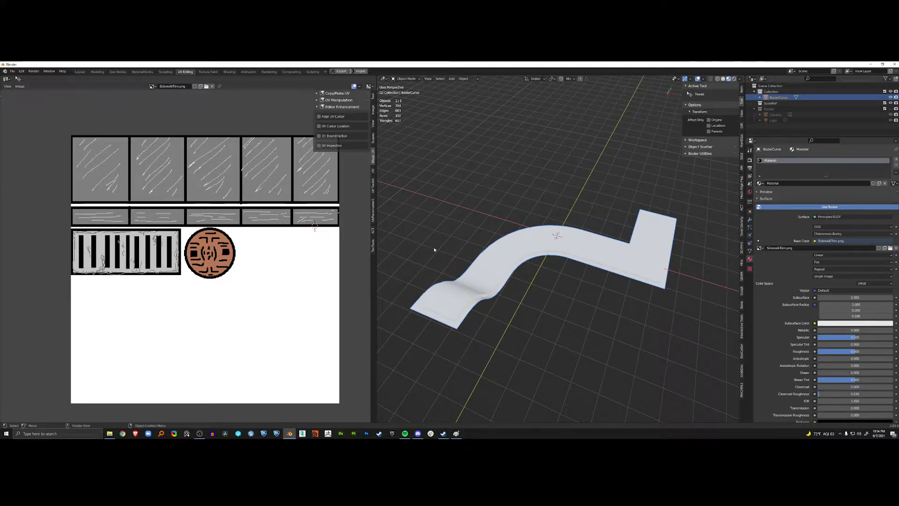
mouse_move(556, 260)
middle_mouse_down()
mouse_move(553, 269)
mouse_move(548, 257)
mouse_move(564, 255)
mouse_move(606, 277)
mouse_move(611, 241)
middle_mouse_up()
key("Tab")
scroll(606, 277, "up", 2)
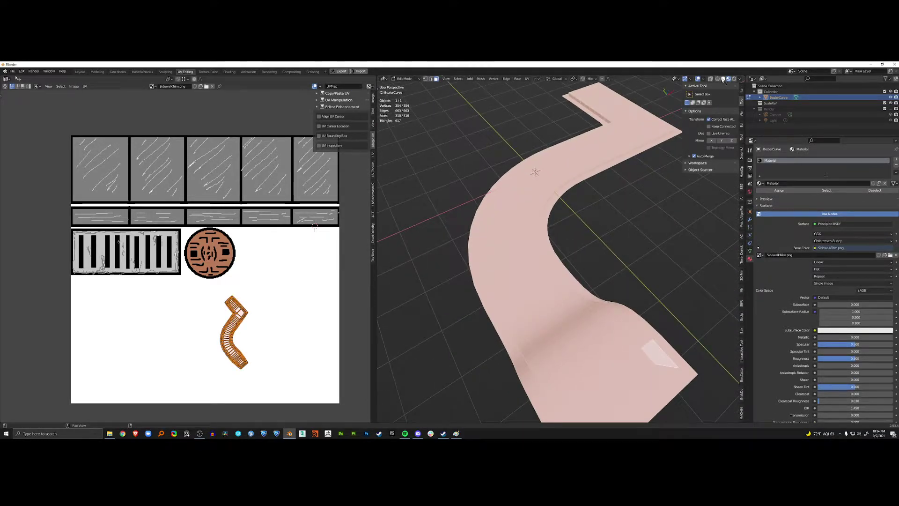
left_click(722, 79)
key("Tab")
key("Tab")
- Select the continuous strip of inner top faces from the sidewalk's wavy end through the bend to the corner face
mouse_move(577, 269)
middle_mouse_down()
mouse_move(585, 283)
mouse_move(648, 220)
mouse_move(623, 262)
middle_mouse_up()
key("alt+a")
left_click(656, 216)
left_click(623, 262, "ctrl")
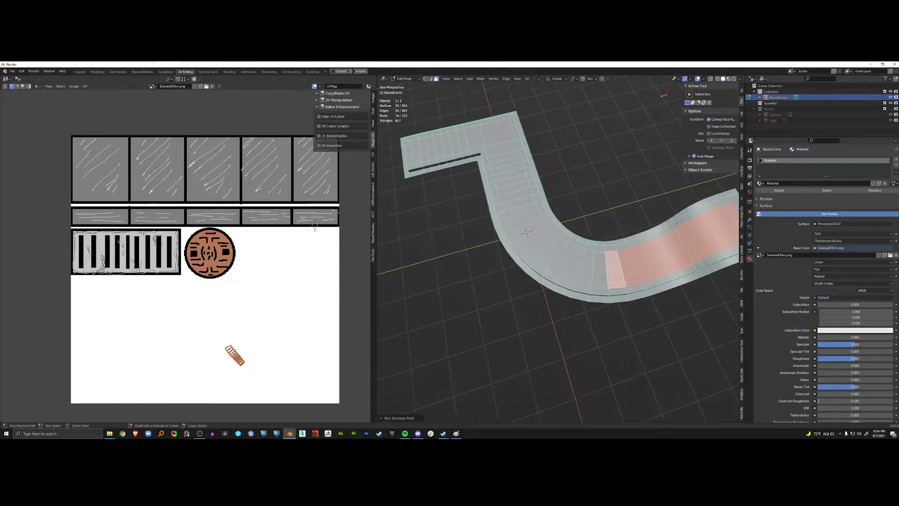
left_click(585, 267, "ctrl")
left_click(534, 239, "ctrl")
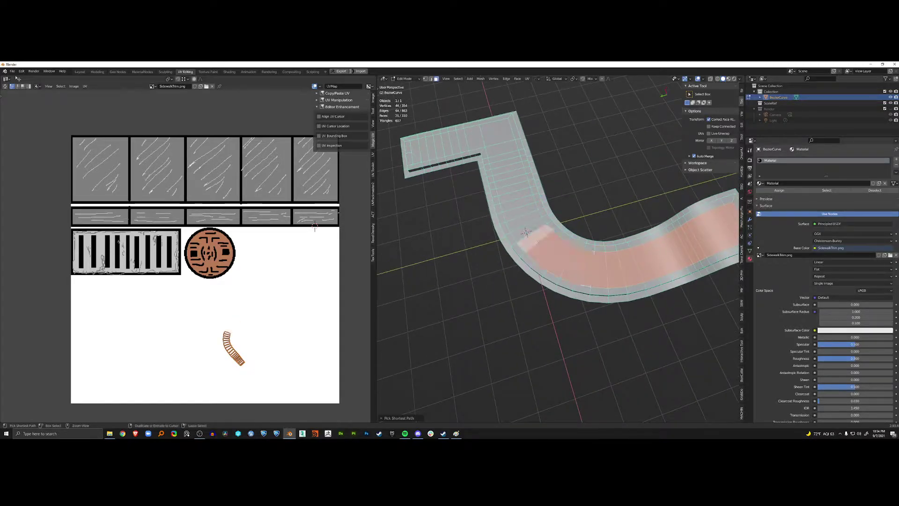
left_click(504, 185, "ctrl")
left_click(498, 133, "ctrl")
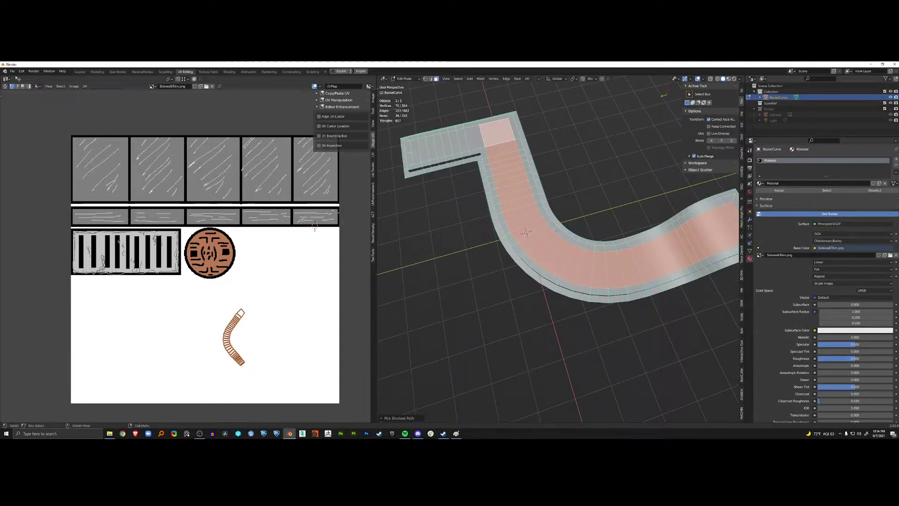
- Select the top strip's boundary edges and grow that selection to the border faces on both sides
middle_click_drag(557, 229, 519, 252)
key("ctrl+KP_Add")
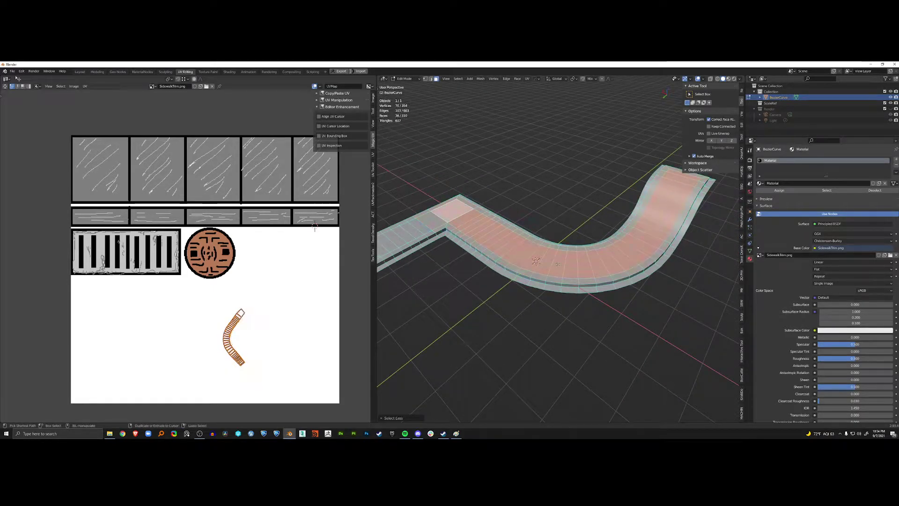
key("alt+a")
key("ctrl+z")
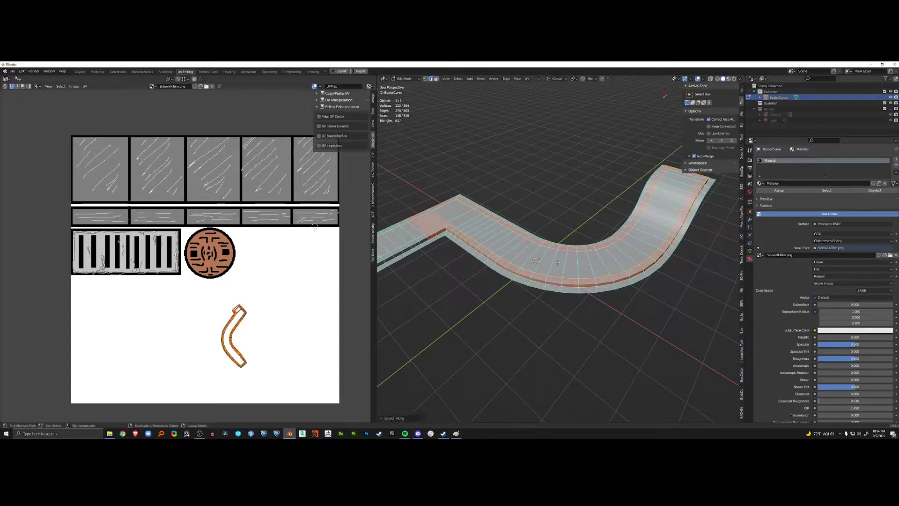
key("ctrl+KP_Add")
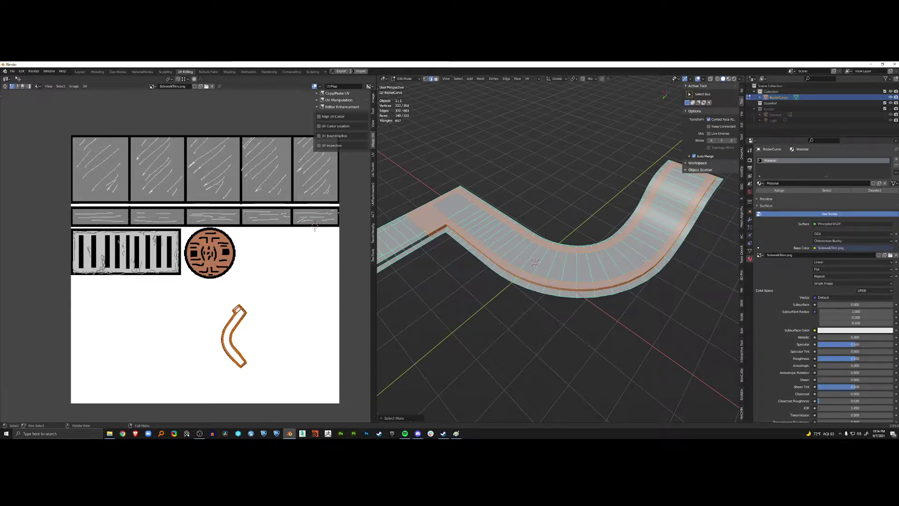
- Examine the sidewalk trim texture and the selected border faces around the top strip
middle_click_drag(645, 260, 572, 270)
middle_click_drag(312, 233, 280, 227)
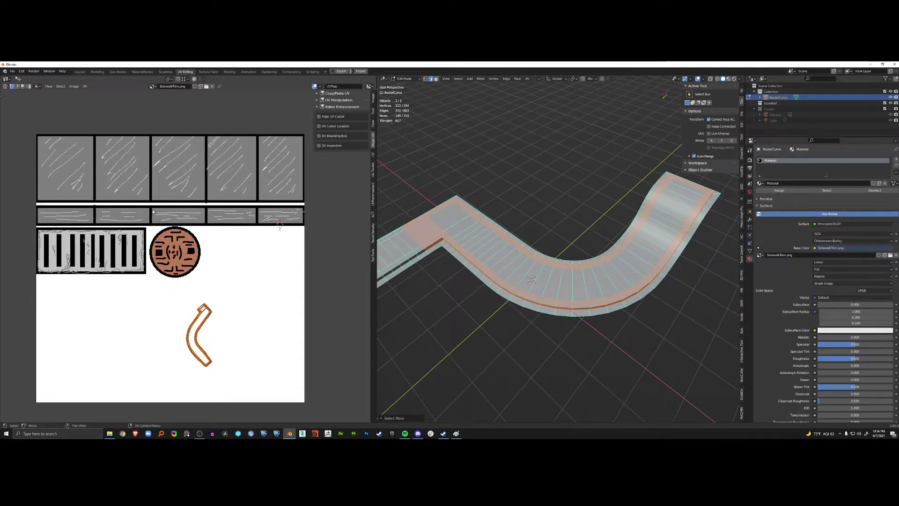
middle_click_drag(153, 212, 160, 204)
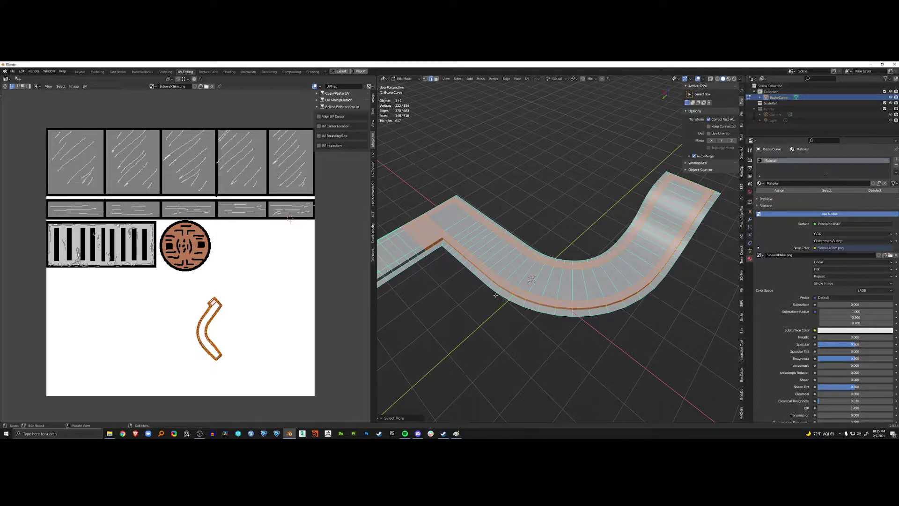
middle_click_drag(496, 295, 578, 298)
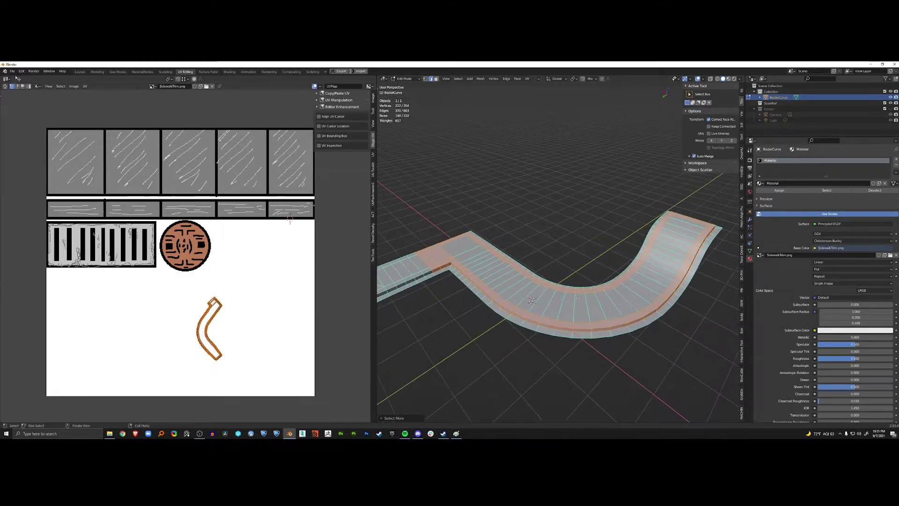
scroll(577, 298, "down", 3)
scroll(576, 296, "up", 3)
scroll(574, 294, "down", 1)
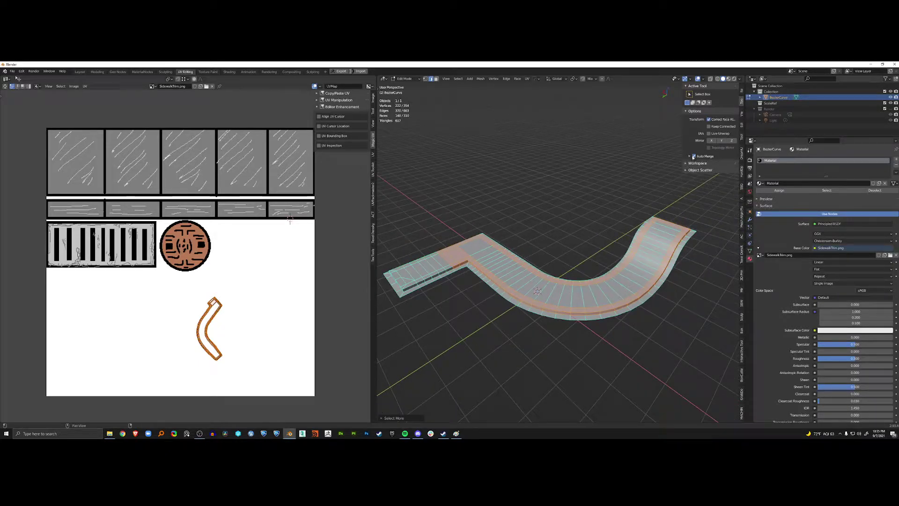
- Turn off Correct Face Attributes and Auto Merge, and show the deselected mesh in Material Preview shading
key("alt+a")
middle_click_drag(633, 252, 591, 262)
left_click(729, 79)
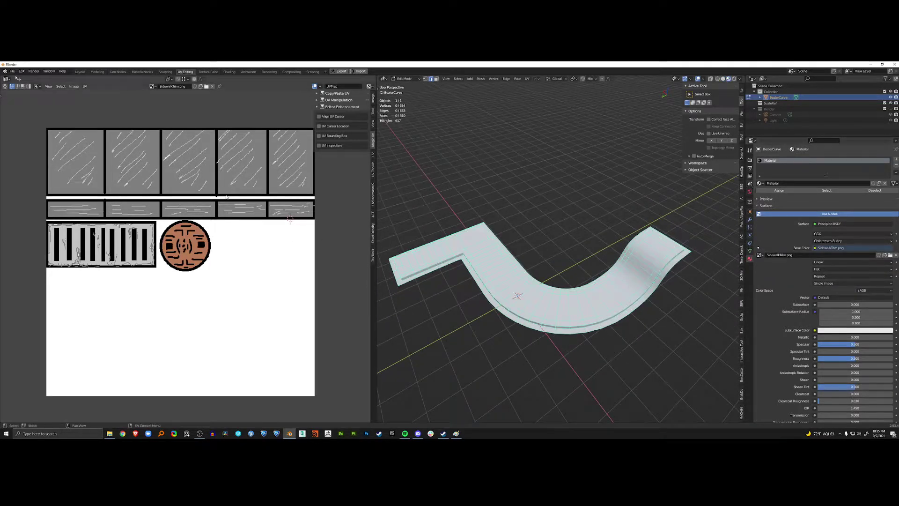
- Select the inner top face strip from the wavy end to the corner face and unwrap it with the standard Unwrap
middle_click_drag(633, 281, 576, 307)
left_click(576, 307, "ctrl")
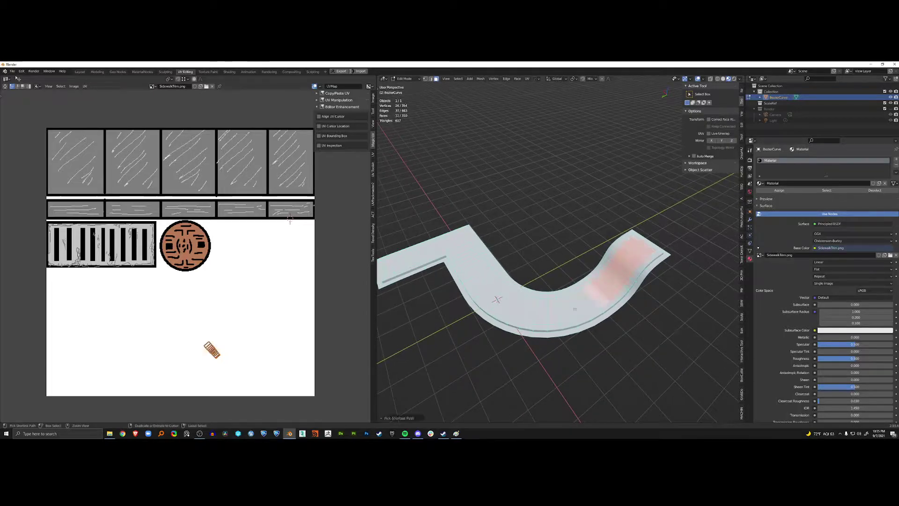
left_click(502, 296, "ctrl")
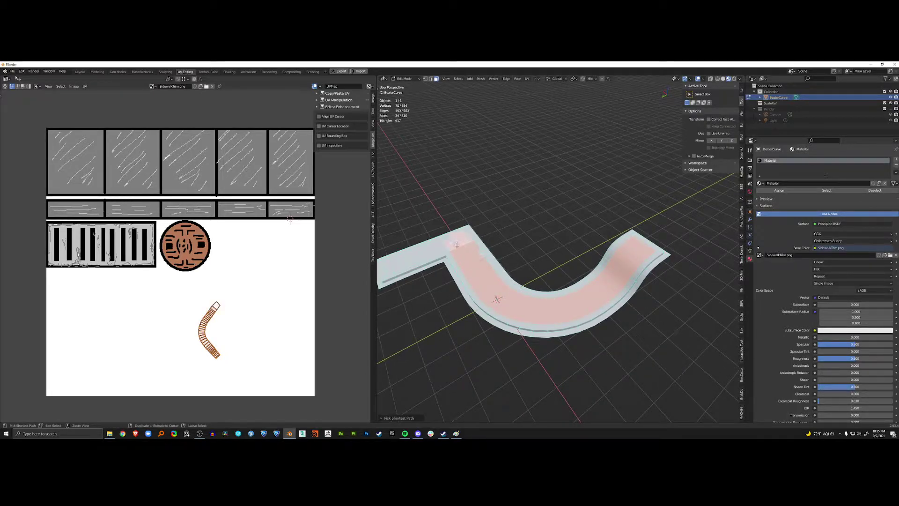
middle_click_drag(534, 260, 555, 285)
scroll(541, 295, "up", 2)
scroll(555, 286, "up", 1, "alt")
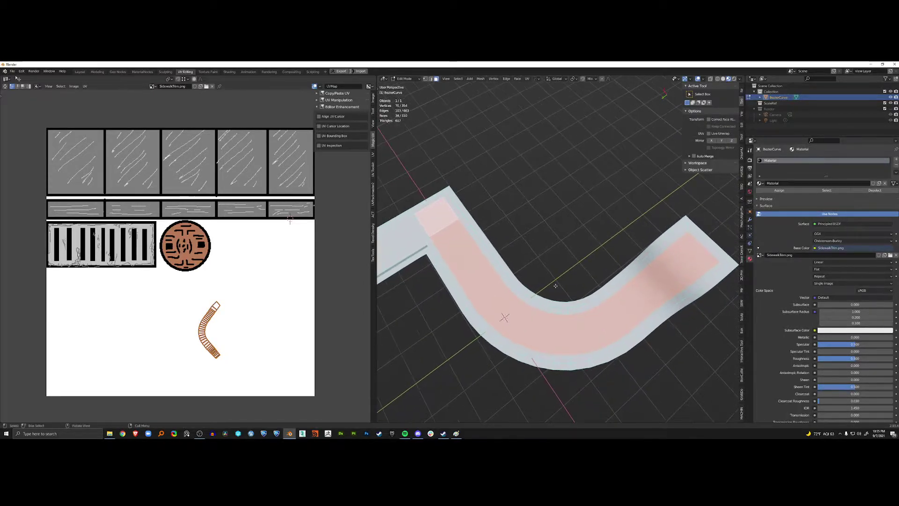
key("u")
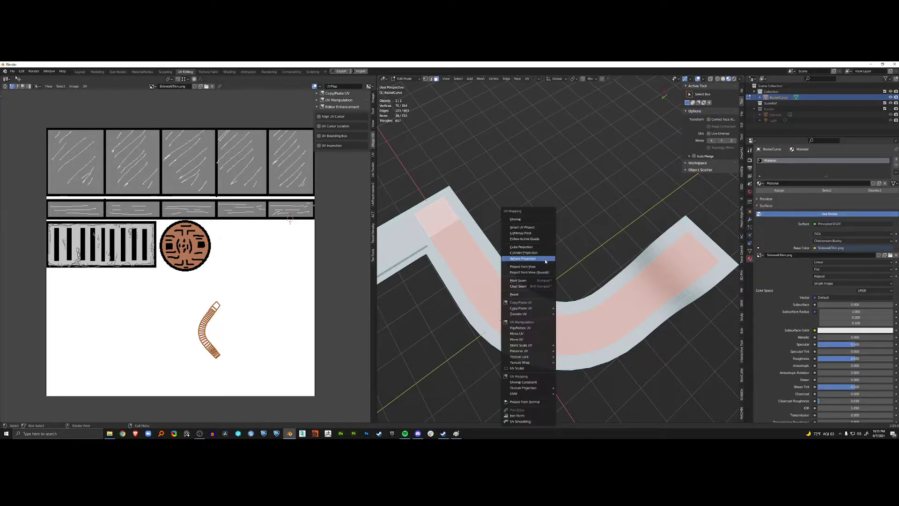
left_click(524, 220)
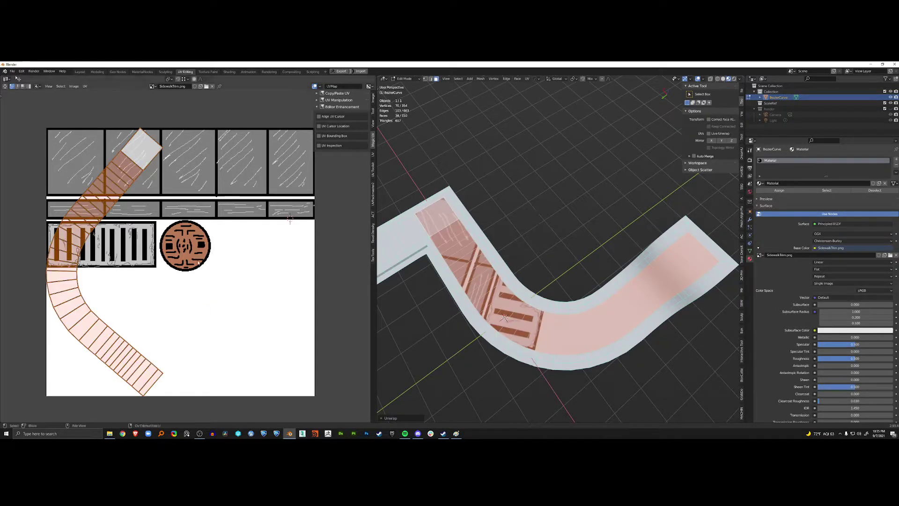
- Examine how the trim texture falls along the unwrapped strip, from the corner face around the bend
scroll(199, 262, "down", 2)
scroll(152, 258, "up", 1)
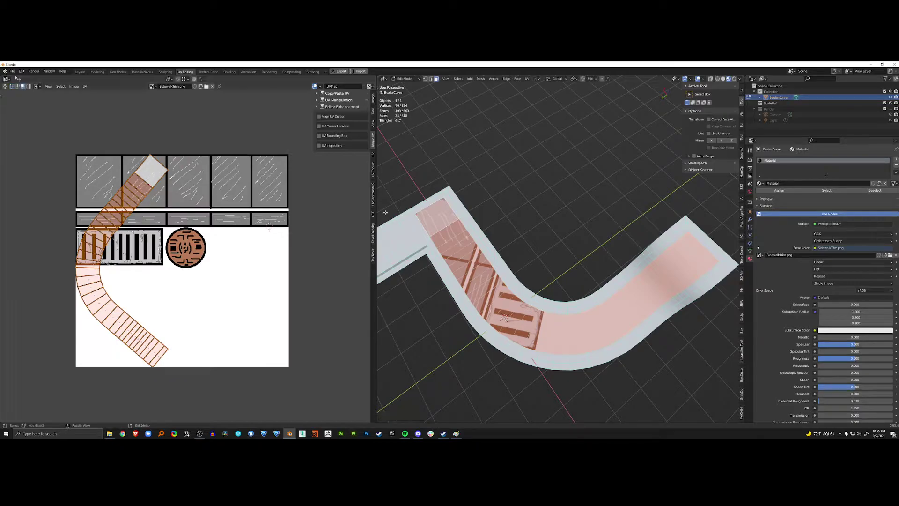
scroll(534, 251, "up", 3)
middle_click_drag(468, 220, 665, 208, "shift")
left_click(509, 285, "shift")
left_click(509, 285, "shift")
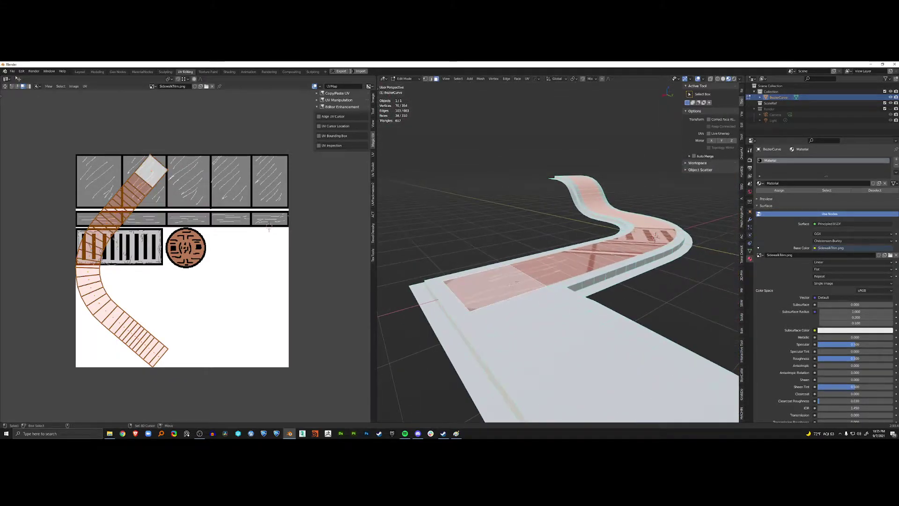
middle_click_drag(510, 285, 488, 256)
scroll(494, 294, "up", 4)
middle_click_drag(550, 268, 529, 288)
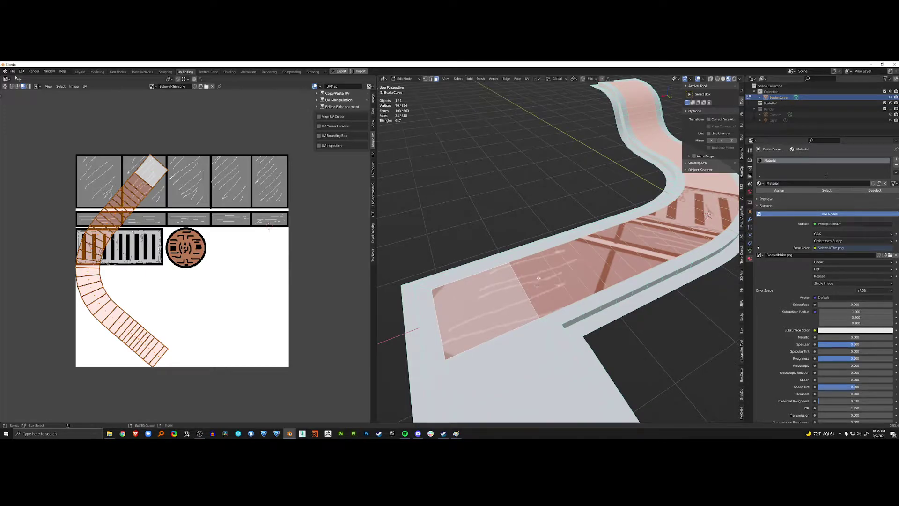
middle_click_drag(622, 251, 598, 252)
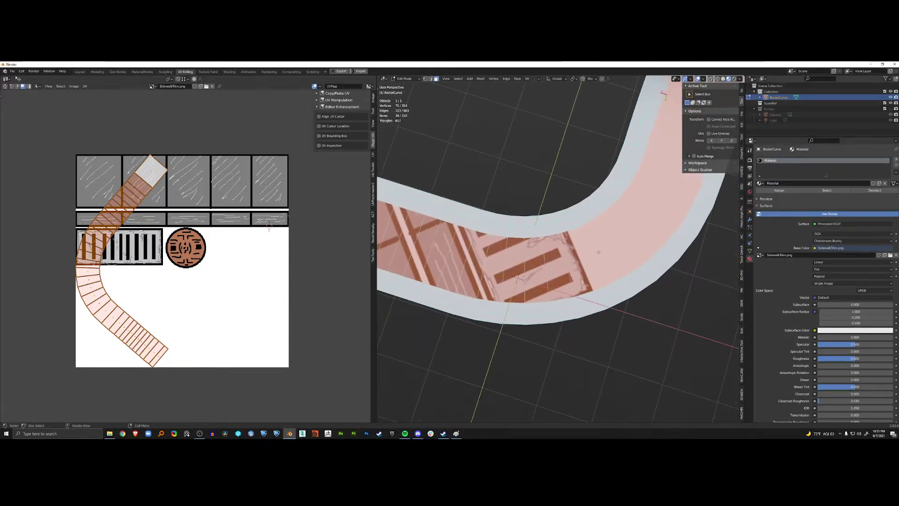
middle_click_drag(606, 284, 573, 268)
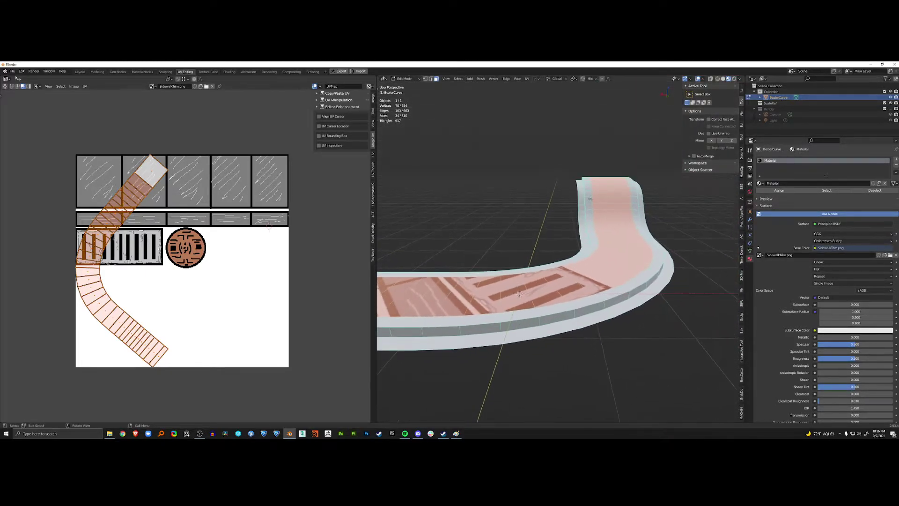
- Make the corner face the active face and straighten the strip's UVs with Follow Active Quads using Length Average
middle_click_drag(520, 294, 488, 281)
left_click(488, 282, "shift")
left_click(489, 281, "shift")
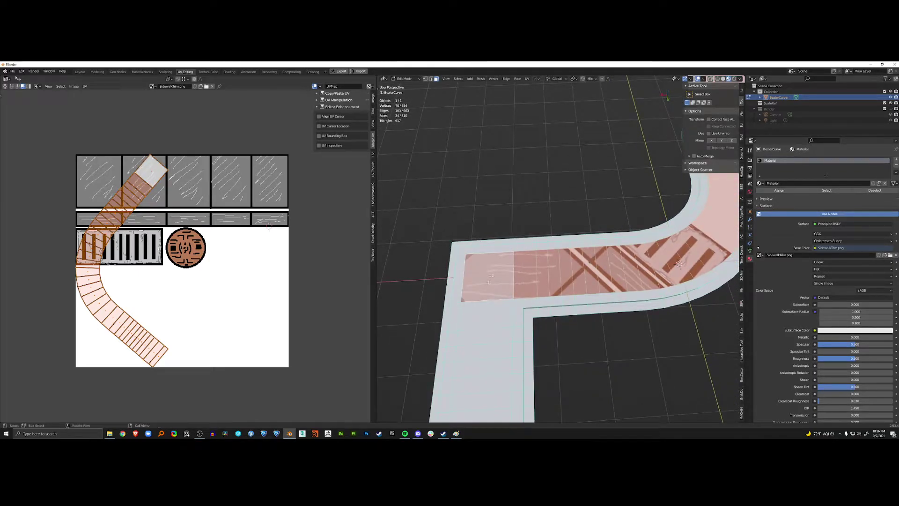
key("u")
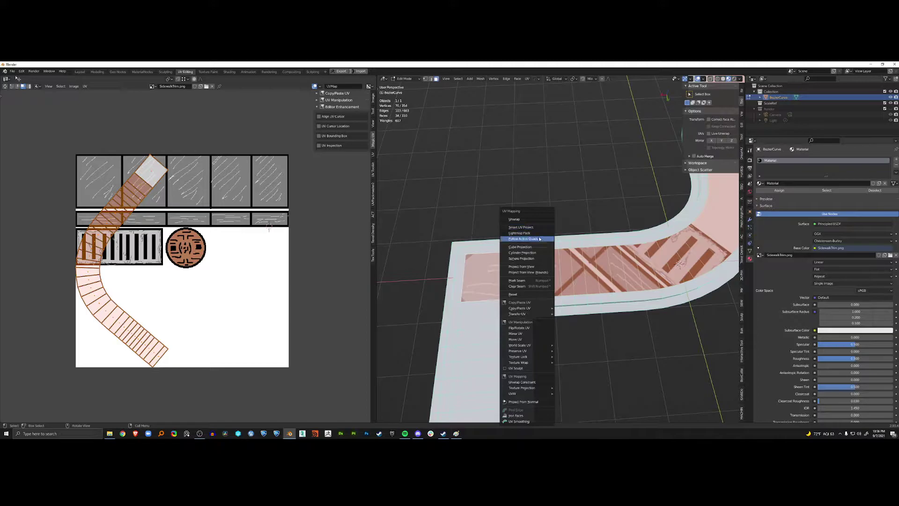
left_click(537, 239)
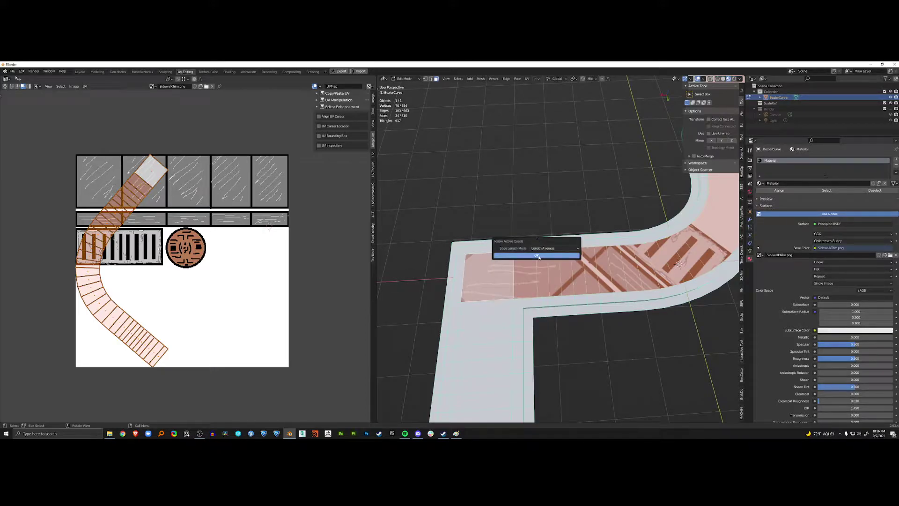
left_click(538, 256)
scroll(108, 271, "down", 2)
middle_click_drag(108, 271, 135, 264)
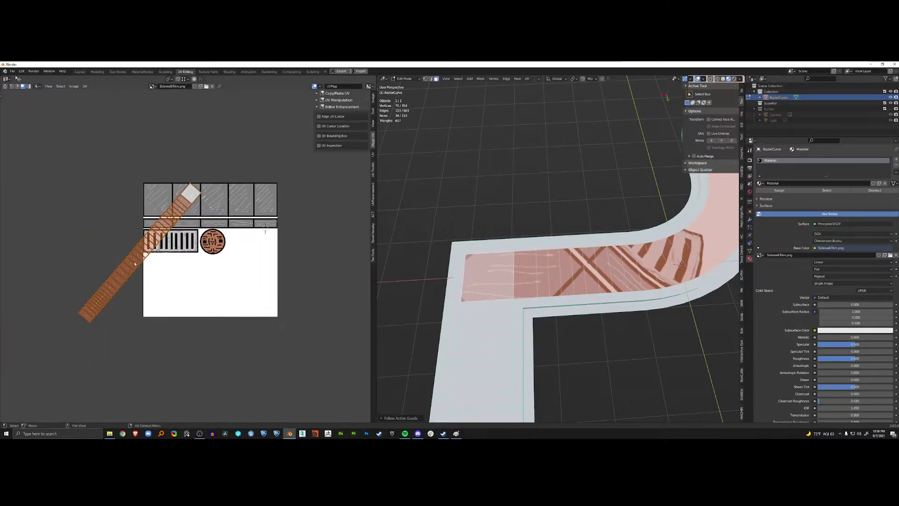
scroll(192, 210, "up", 2)
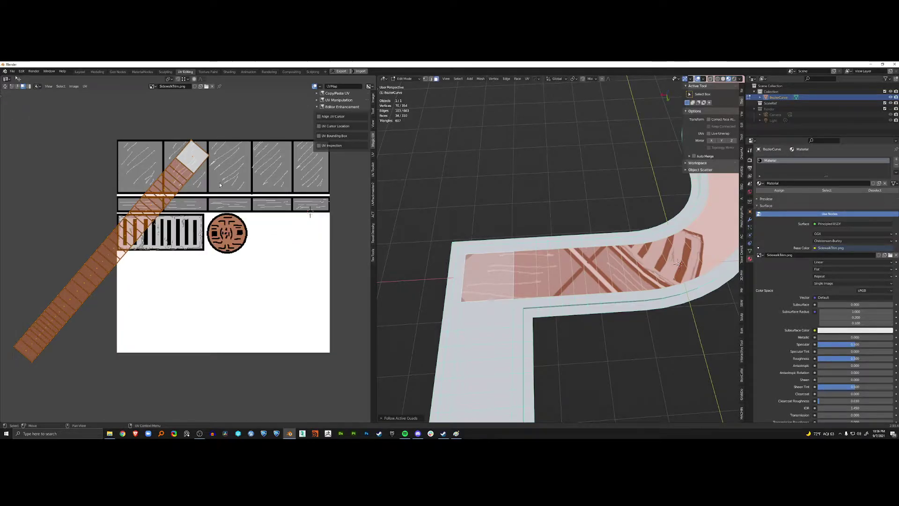
- Select only the corner face at the end of the strip and unwrap it by itself
key("r")
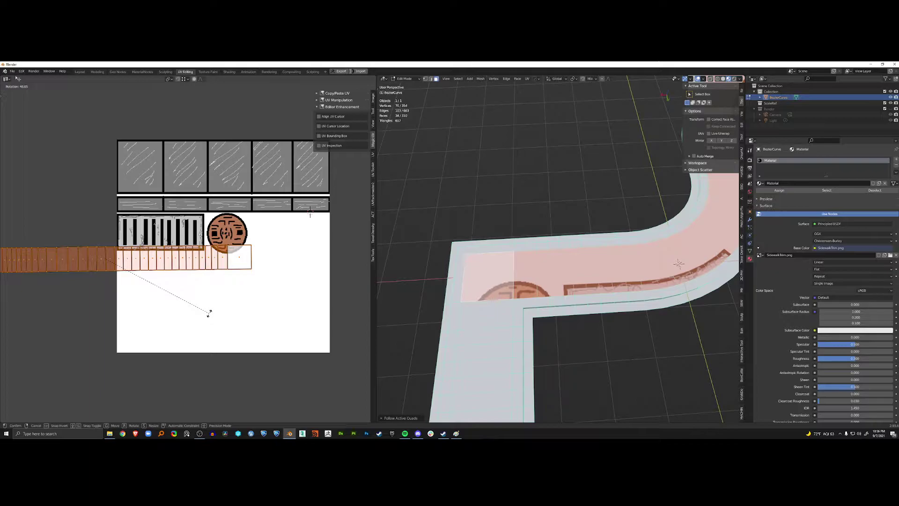
key("Escape")
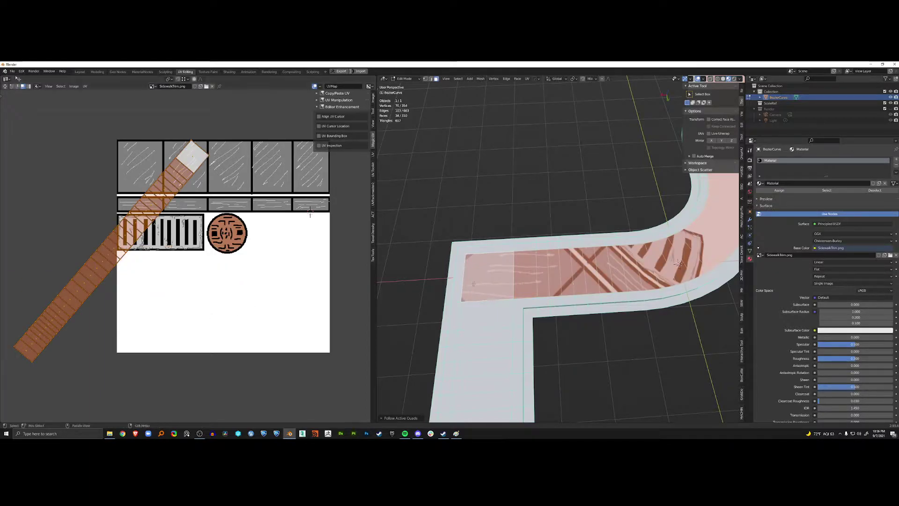
left_click(492, 272)
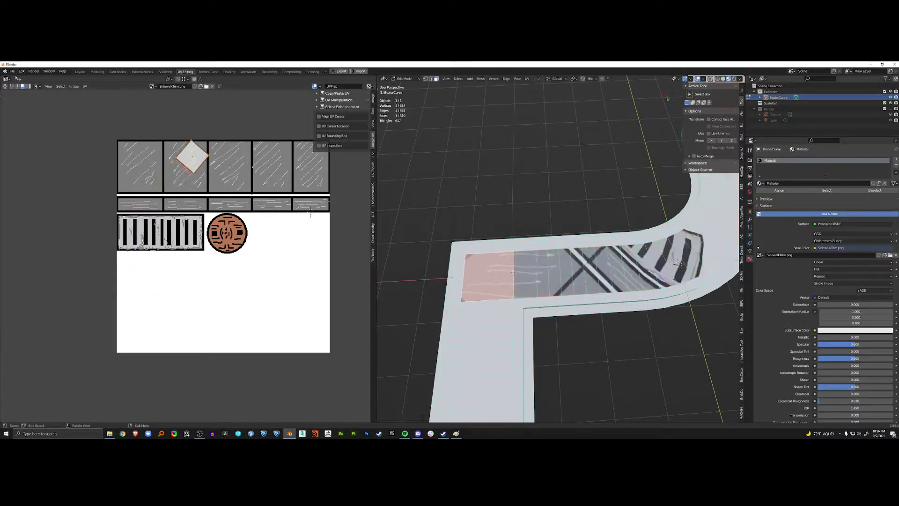
key("u")
left_click(520, 202)
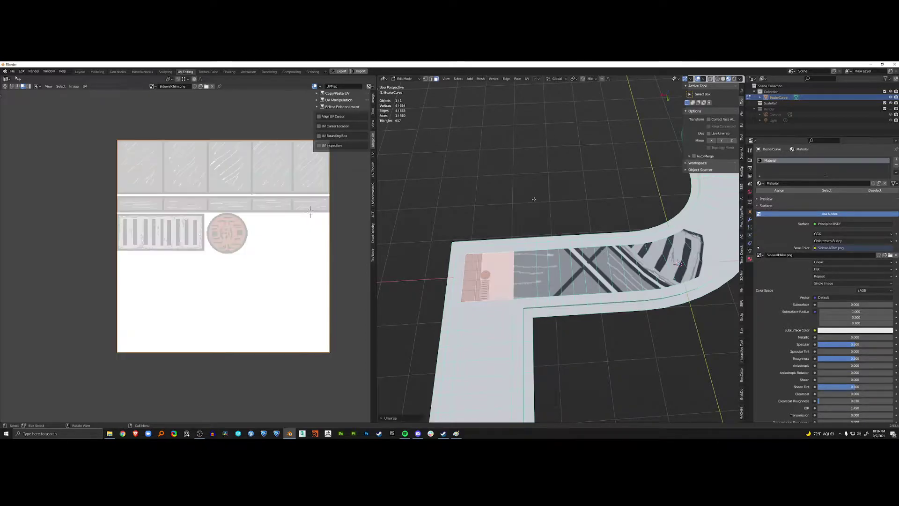
- Move the corner face's UV square up and to the right on the texture and scale it down uniformly
scroll(271, 225, "down", 4)
key("g")
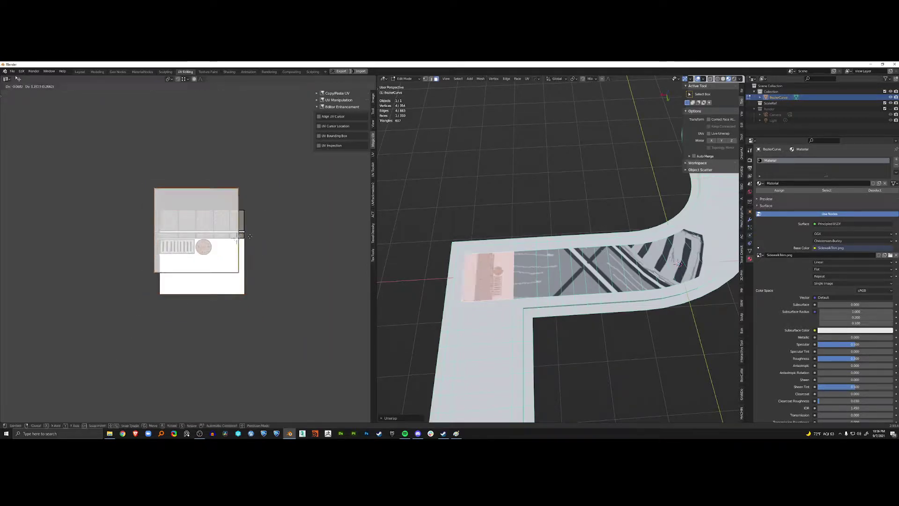
left_click(262, 208)
middle_click_drag(320, 234, 306, 254)
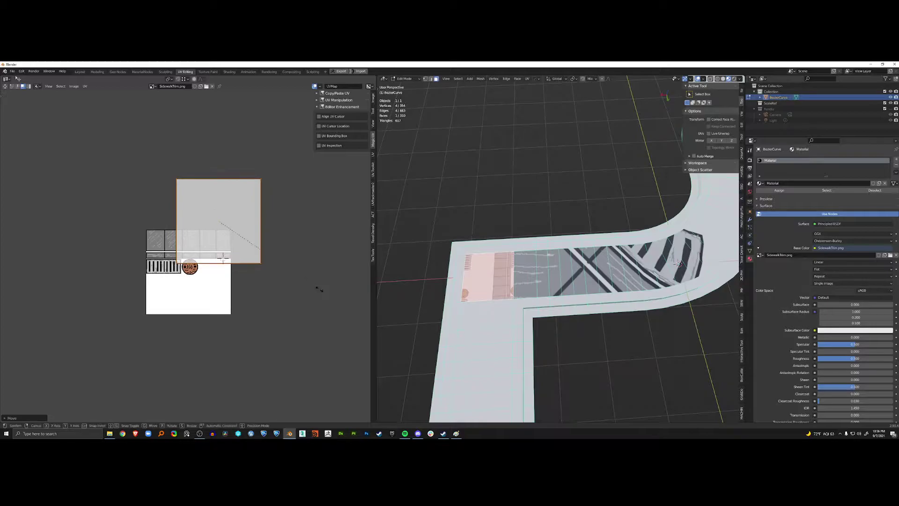
key("s")
left_click(299, 270)
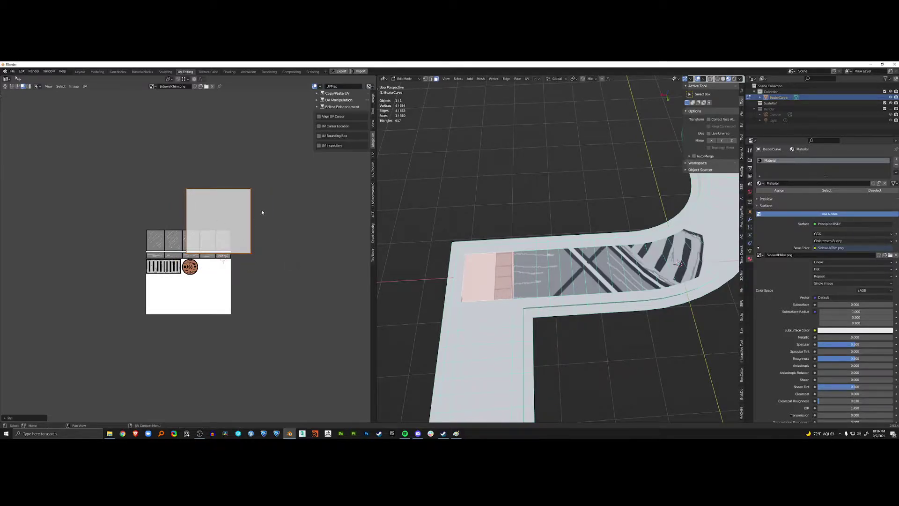
- Select the continuous path of inner top faces from the corner face around the bends to the sidewalk's far end
middle_click_drag(510, 275, 425, 296, "shift")
left_click(608, 273, "ctrl")
middle_click_drag(655, 189, 582, 259, "shift")
left_click(581, 141, "ctrl")
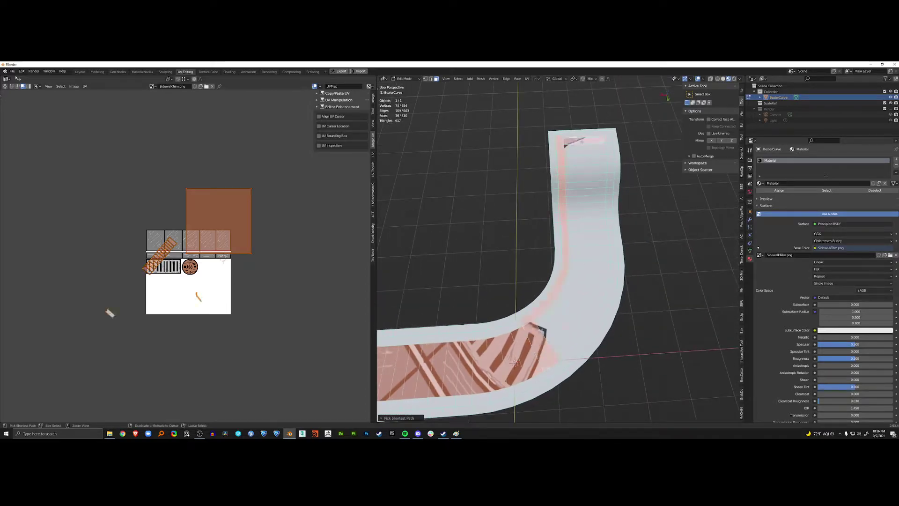
key("ctrl+z")
left_click(589, 269, "ctrl")
left_click(586, 206, "ctrl")
left_click(584, 148, "ctrl")
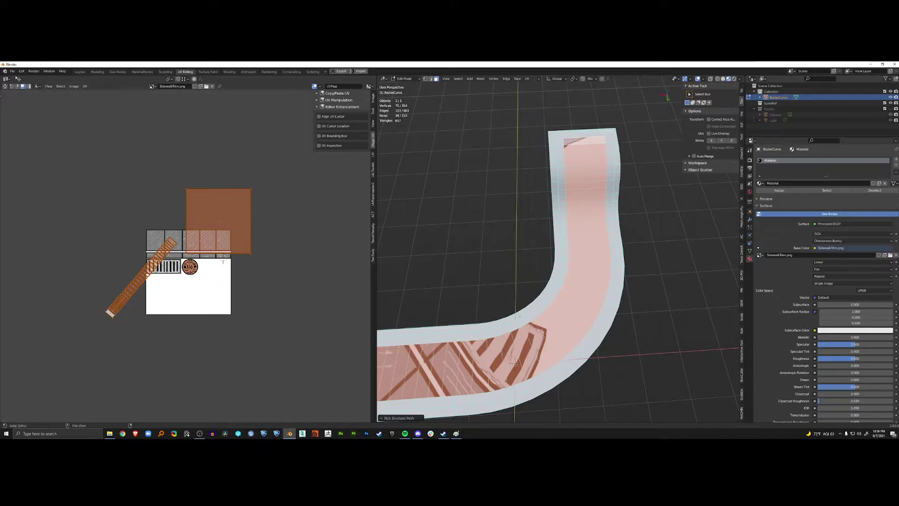
middle_click_drag(599, 275, 700, 247, "shift")
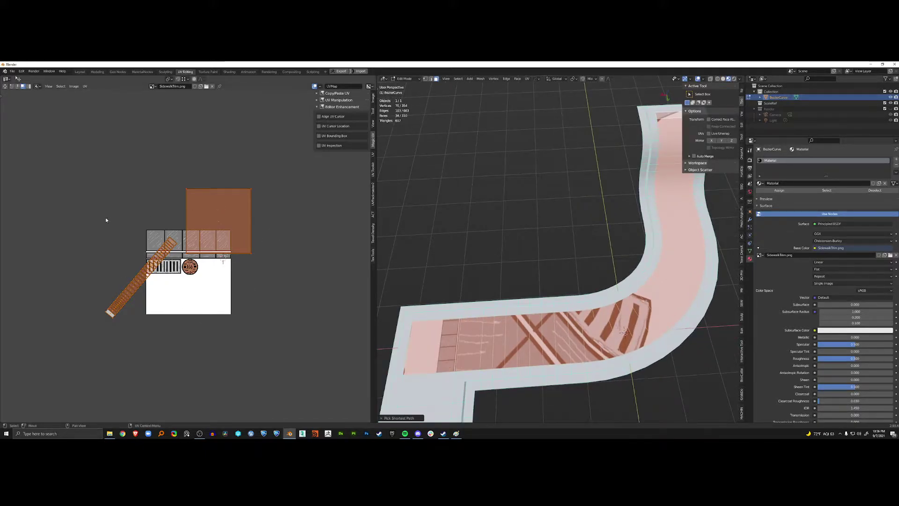
- Unwrap the selected sidewalk strip together with its corner face
key("u")
left_click(230, 217)
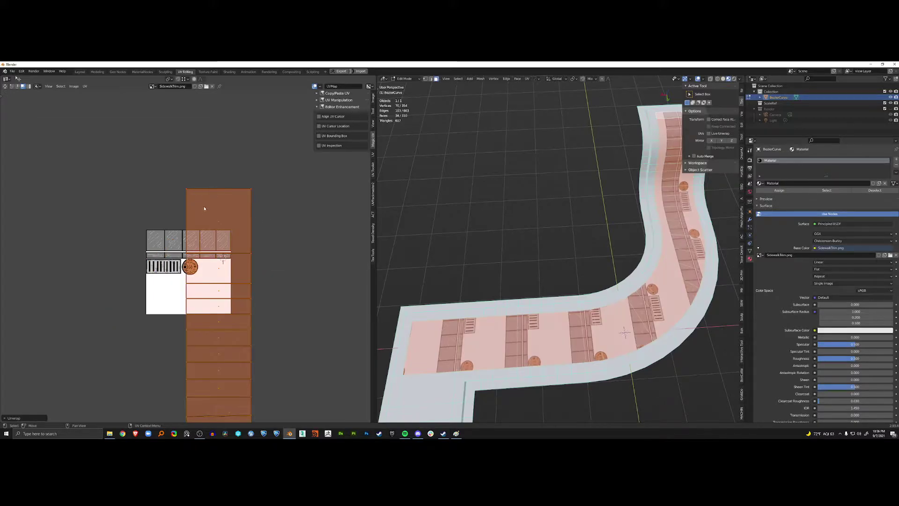
mouse_move(515, 352)
middle_mouse_down()
mouse_move(560, 321)
mouse_move(529, 351)
middle_mouse_up()
scroll(273, 309, "down", 5)
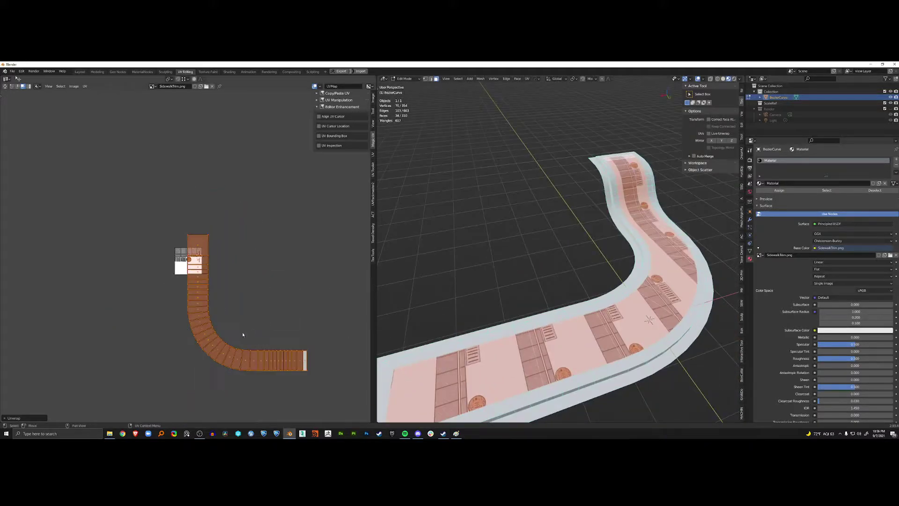
scroll(223, 296, "up", 4)
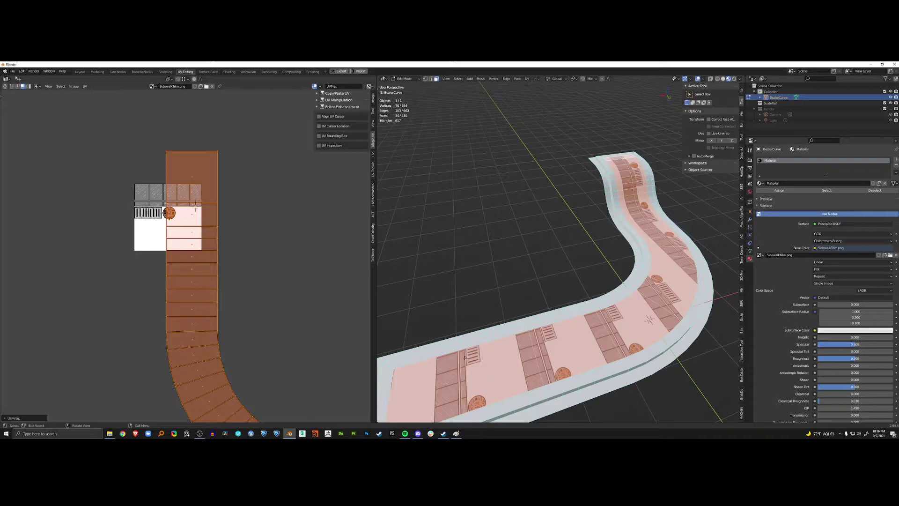
- Make the corner face active and straighten the strip's UVs with Follow Active Quads using Length Average
middle_click_drag(465, 357, 462, 375)
left_click(456, 374, "shift")
left_click(457, 374, "shift")
key("u")
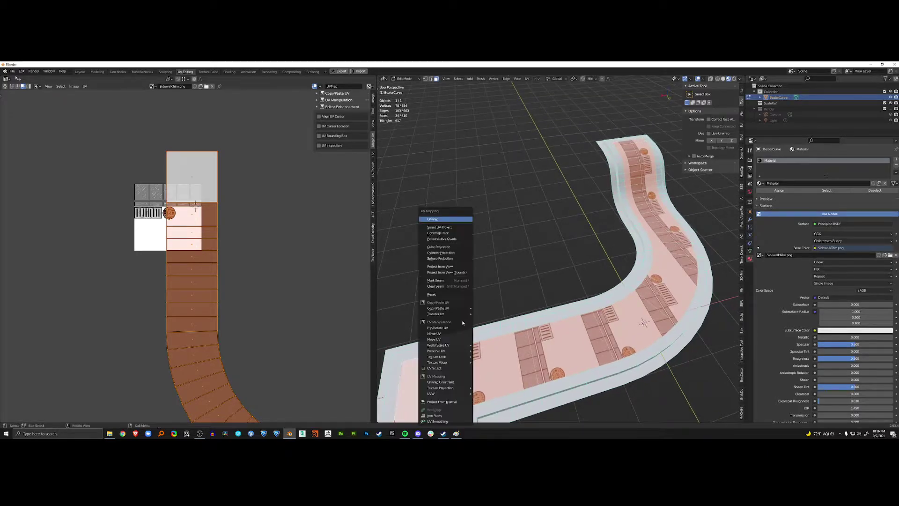
left_click(454, 240)
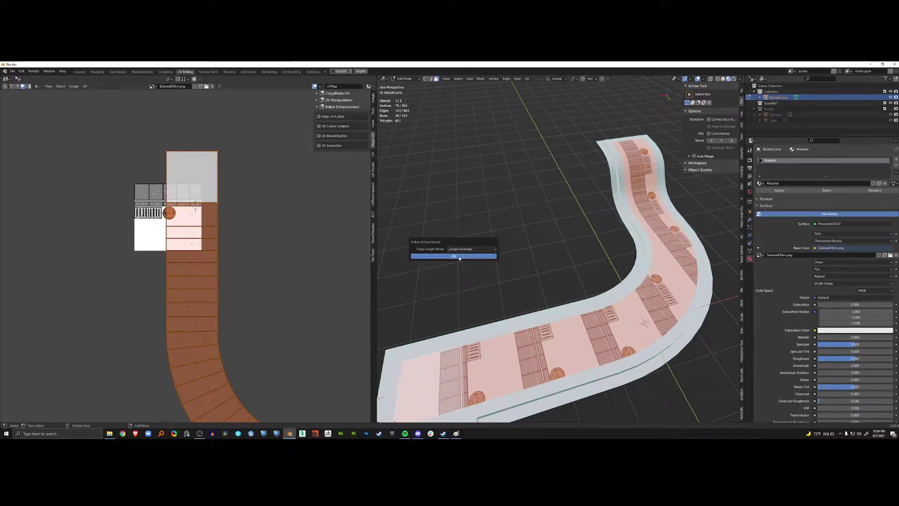
left_click(453, 256)
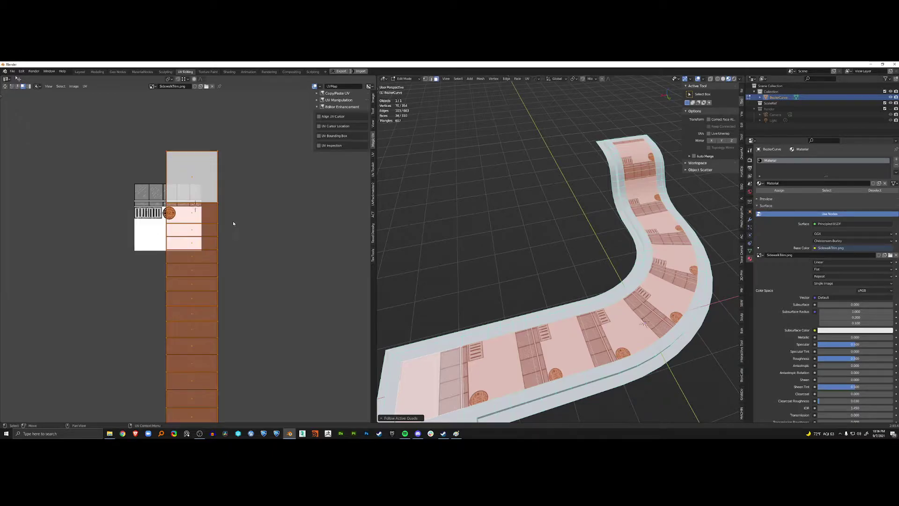
- Rotate the straightened UV strip by 90 degrees and move it up over the trim texture
type("r90")
key("Return")
scroll(230, 220, "down", 2)
key("g")
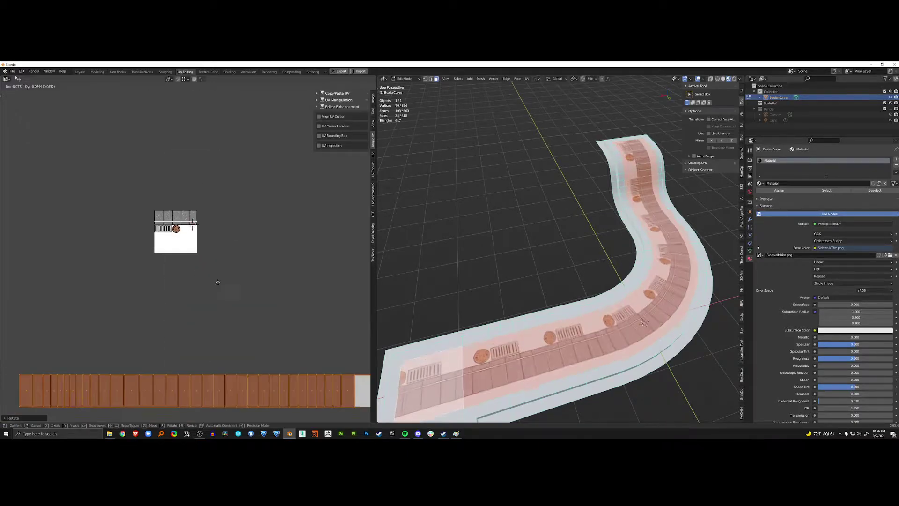
left_click(198, 120)
- Scale the UV strip down uniformly and position it to match the height of the trim sheet's upper slab row
scroll(202, 140, "up", 4)
key("s")
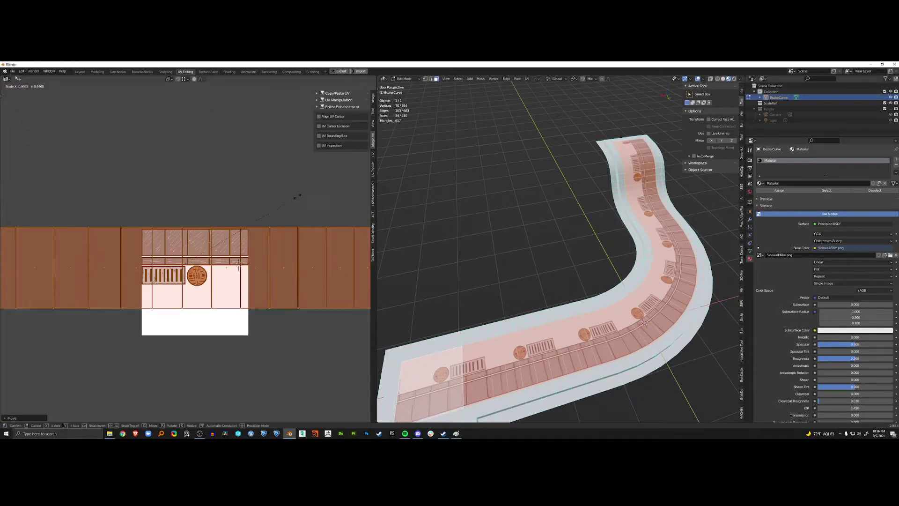
left_click(253, 202)
scroll(253, 202, "up", 6)
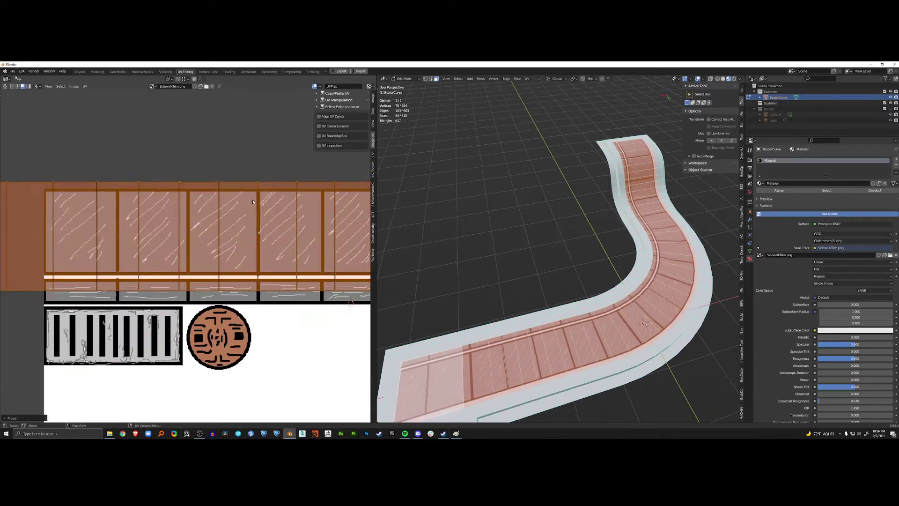
key("s")
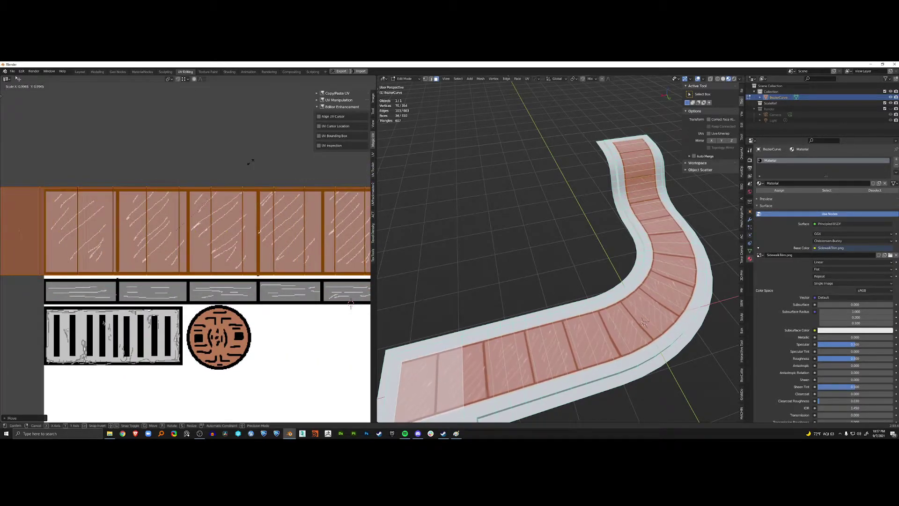
left_click(249, 168)
key("g")
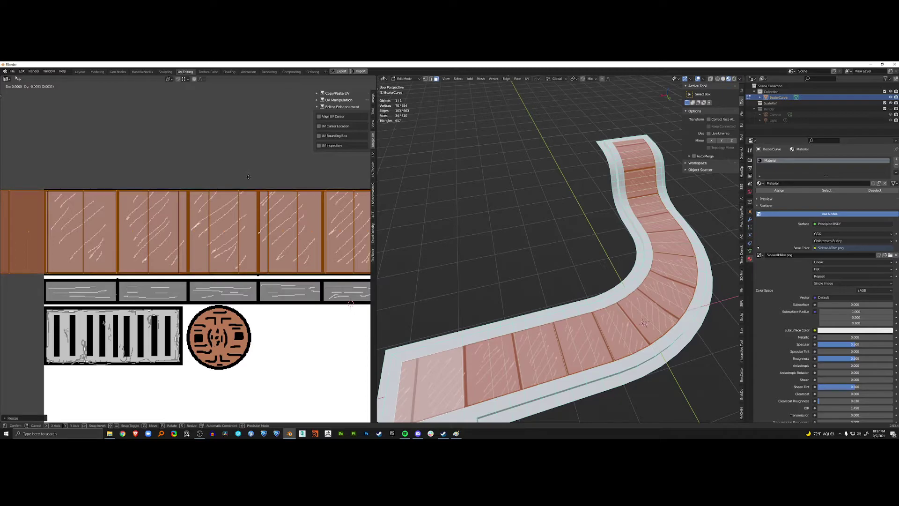
left_click(248, 177)
scroll(249, 180, "down", 5)
scroll(520, 303, "down", 2)
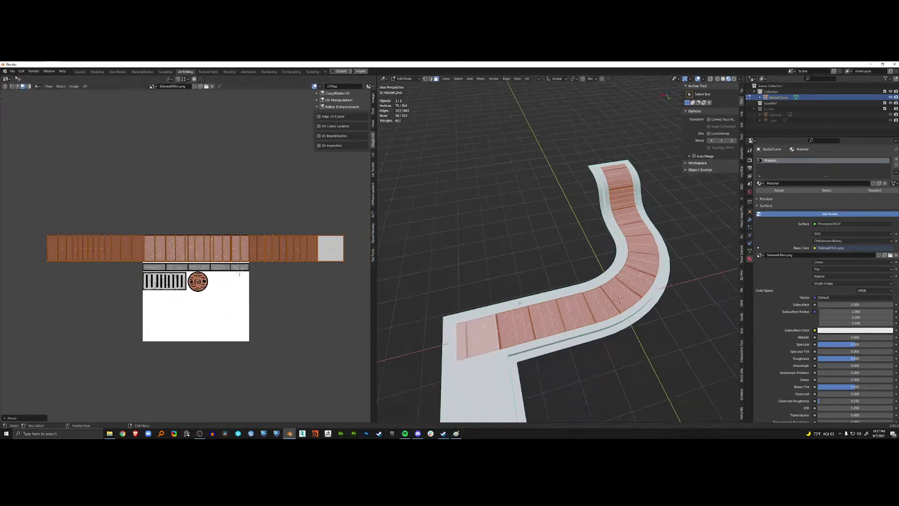
- View the corner from above and slide the whole UV strip left along X to bring the slab joints near the corner face's edge
middle_click_drag(484, 332, 532, 289)
scroll(480, 273, "down", 5)
key("KP_5")
key("KP_7")
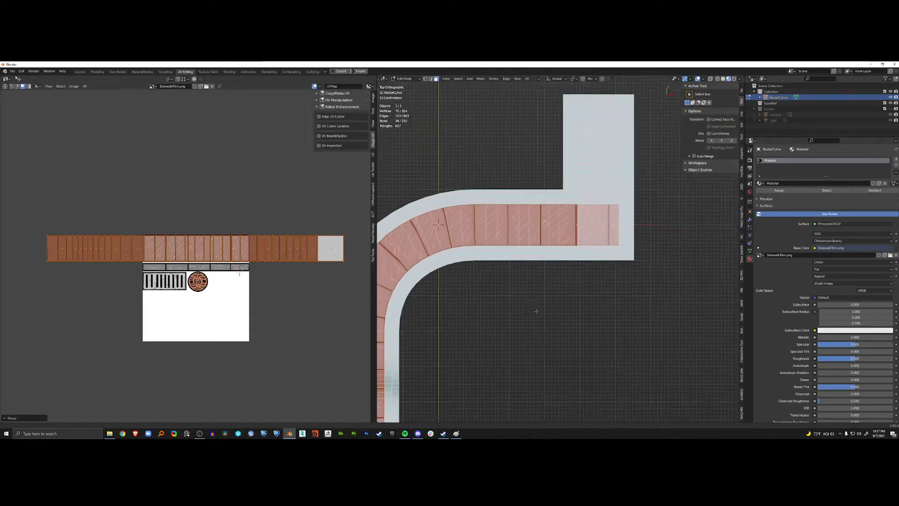
key("g")
key("x")
mouse_move(236, 241)
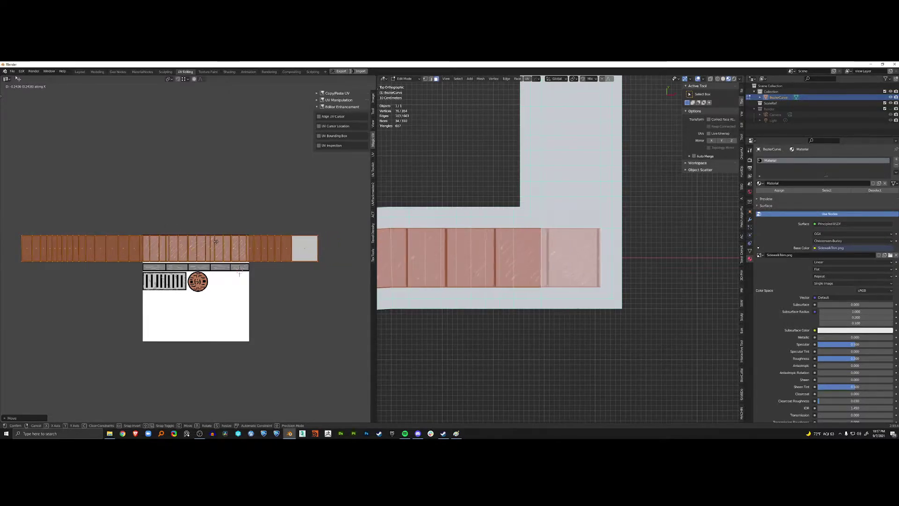
left_click(216, 243)
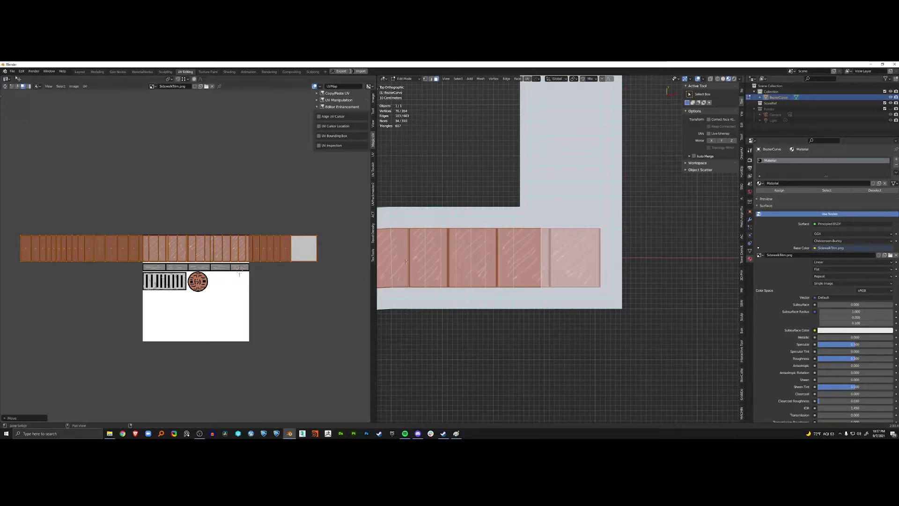
- Nudge the UV strip slightly right along X to align a slab joint with the corner face's inner edge
middle_click_drag(468, 253, 536, 281)
key("g")
key("x")
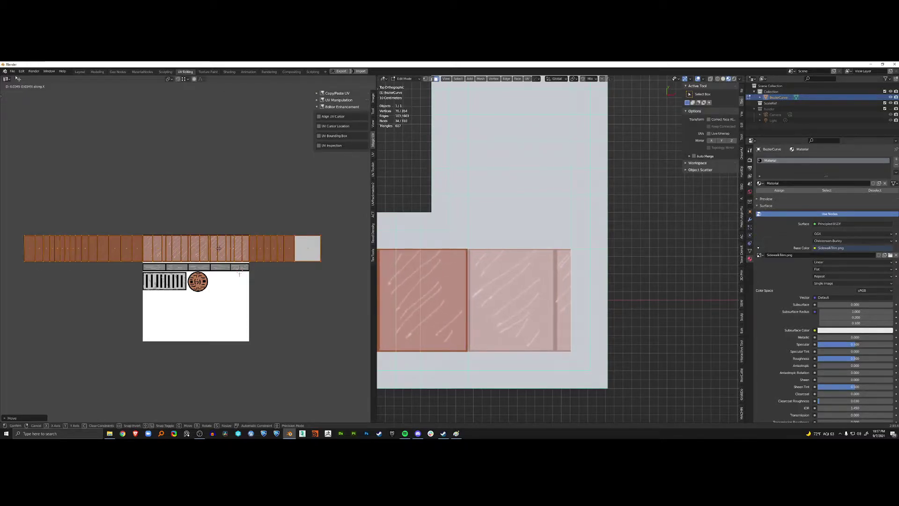
left_click(220, 249)
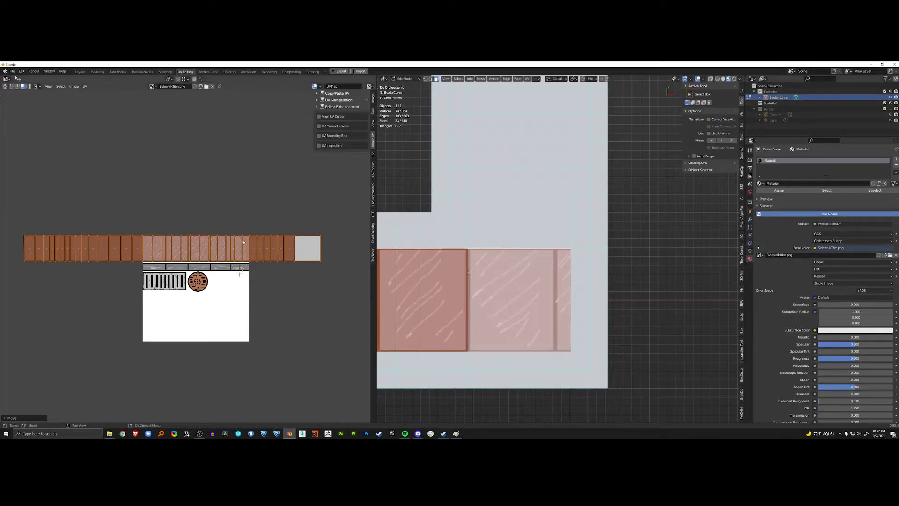
- Move the corner face's outer UV edge left along X so a slab joint lines up with the face's outer edge
middle_click_drag(333, 256, 321, 260)
key("2")
left_click(309, 255)
key("g")
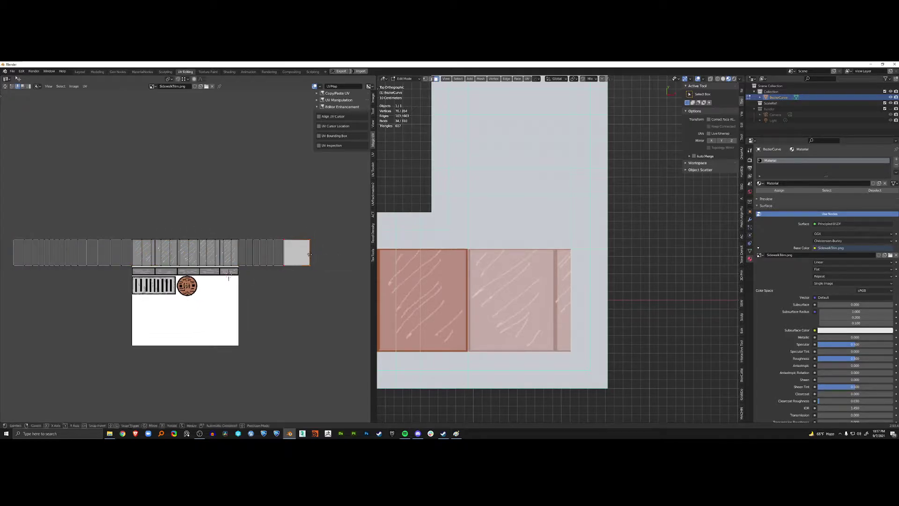
key("x")
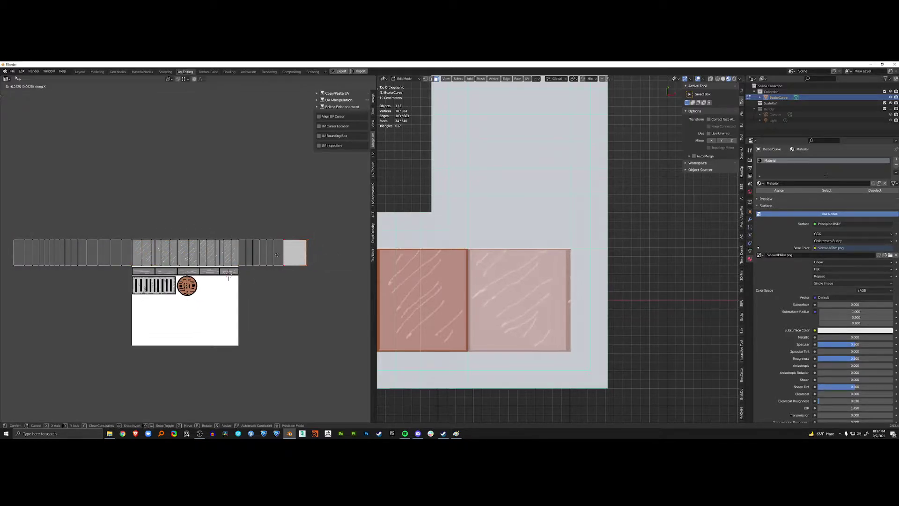
left_click(272, 255)
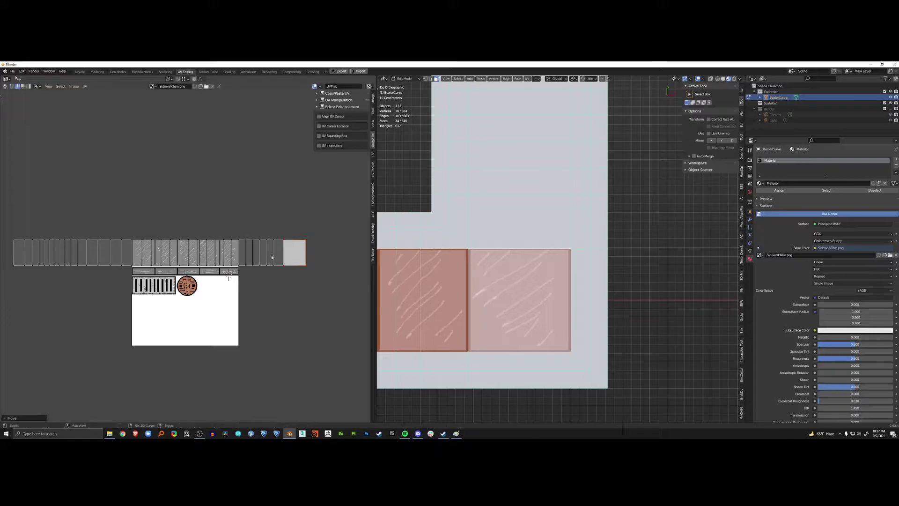
- Examine the textured slabs along the sidewalk in Object Mode and return to Edit Mode
key("Tab")
middle_click_drag(532, 285, 485, 219)
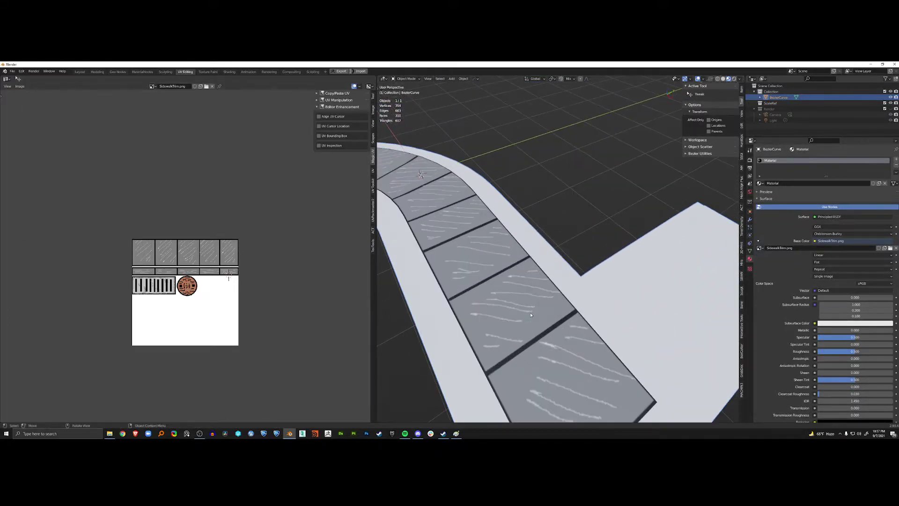
scroll(531, 315, "down", 8)
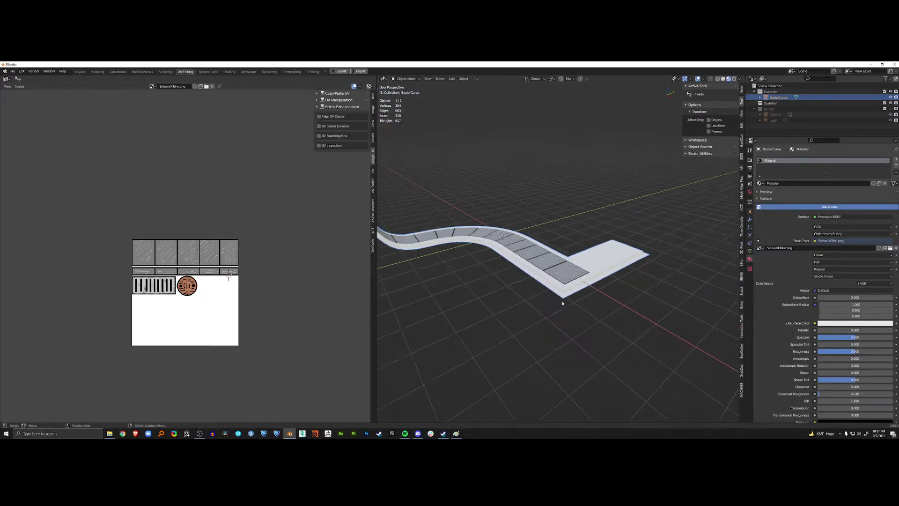
scroll(572, 311, "up", 6)
key("Tab")
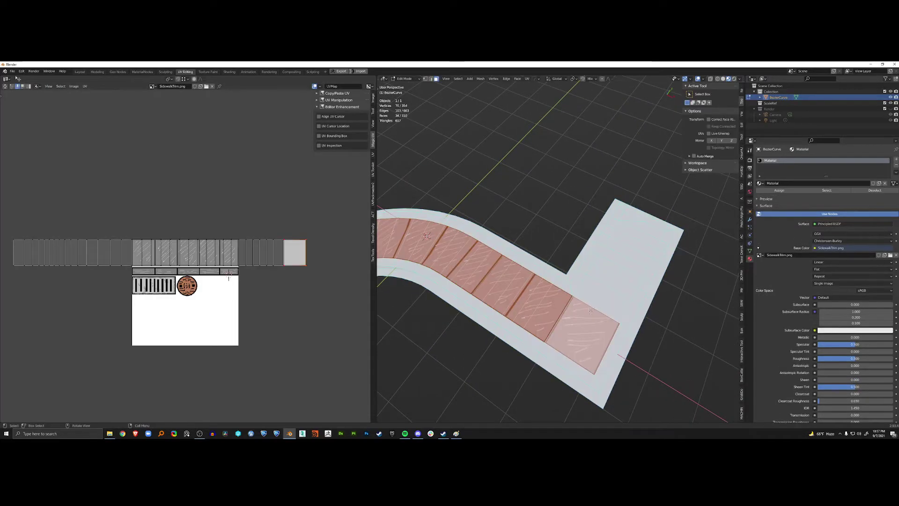
- Switch UV selection to face mode and select only the corner face
key("alt+a")
left_click(583, 326)
middle_click_drag(583, 326, 468, 296)
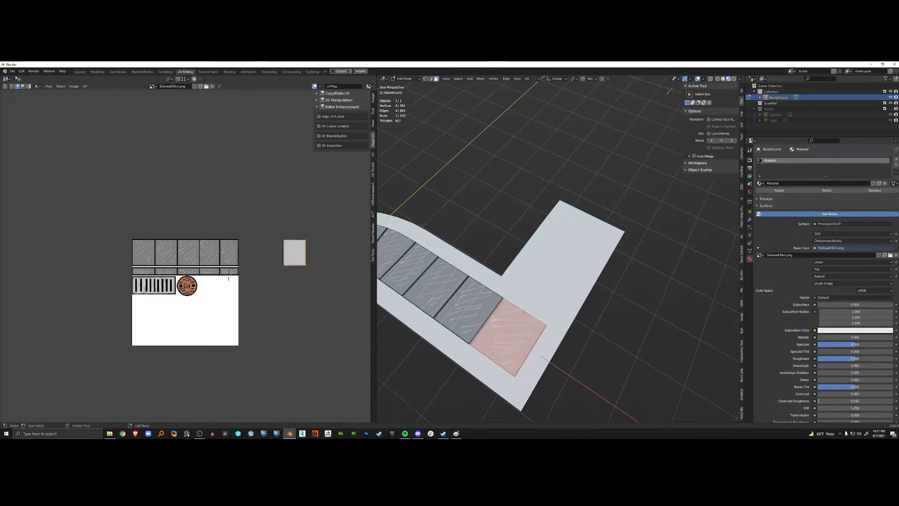
key("alt+a")
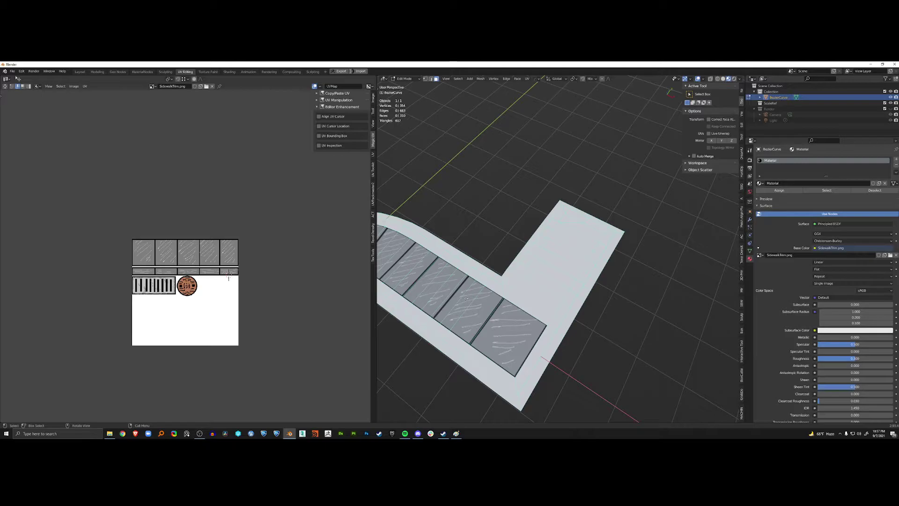
key("a")
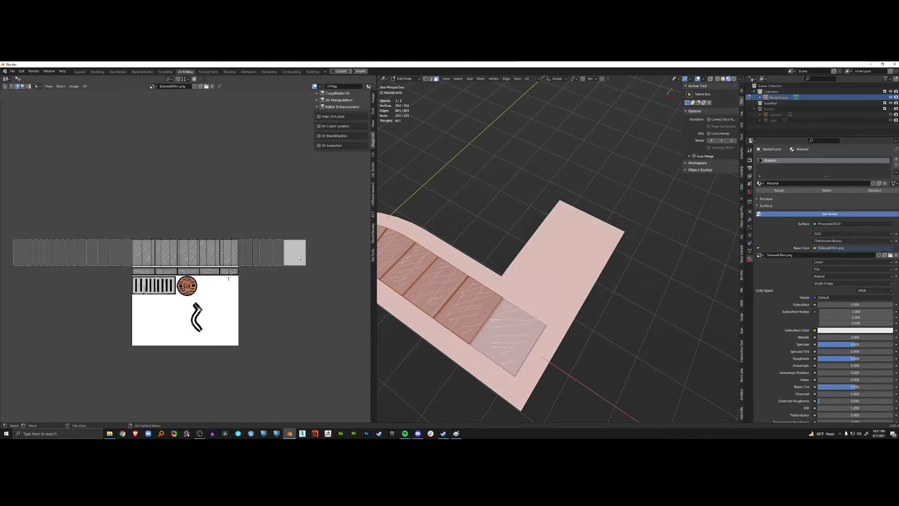
left_click(515, 325)
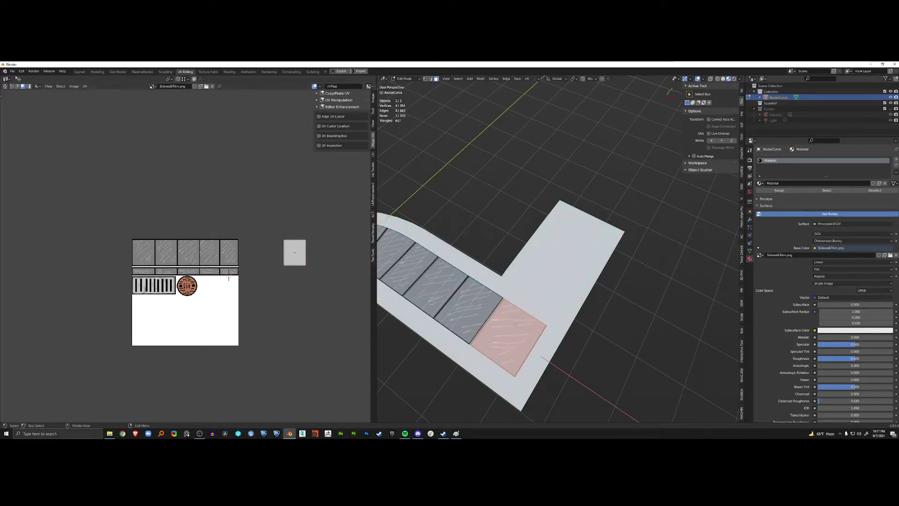
- Dissolve the extra edges near the end of the short sidewalk arm beyond the corner
middle_click_drag(515, 325, 519, 315)
left_click(585, 238, "ctrl")
scroll(562, 269, "up", 3)
middle_click_drag(591, 235, 554, 283, "shift")
left_click(531, 280)
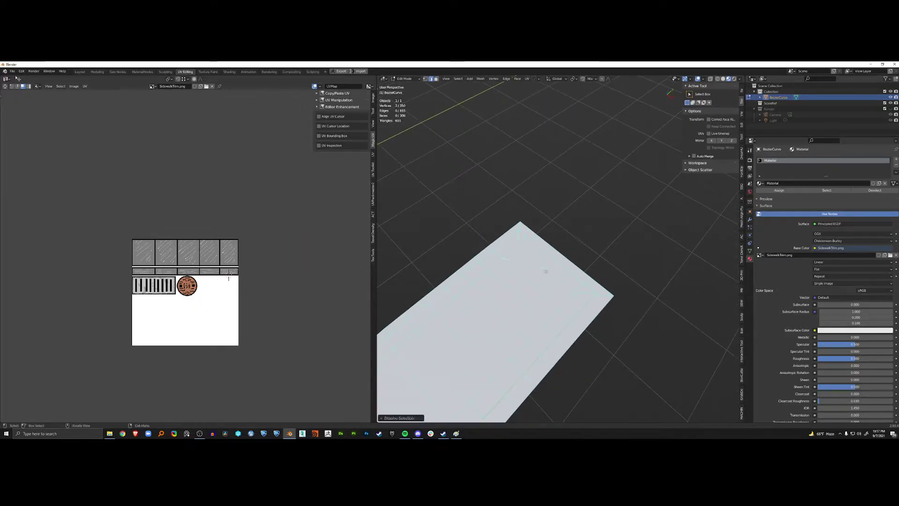
- Select the path of inner top faces from the short arm's end to the corner face
key("3")
left_click(541, 271)
scroll(542, 271, "down", 2)
middle_click_drag(486, 323, 514, 301, "shift")
left_click(483, 331, "ctrl")
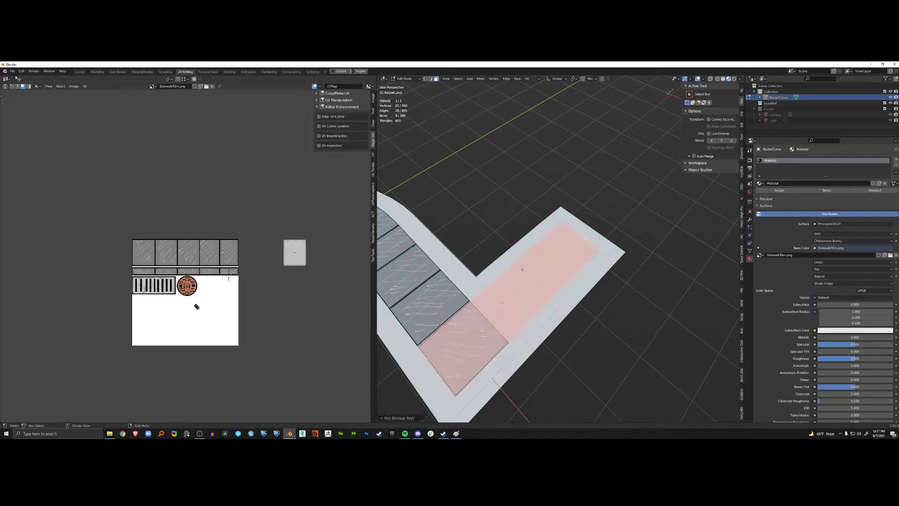
- Make the corner face active and lay out the short arm's UVs with Follow Active Quads using Length Average
left_click(478, 327, "shift")
left_click(478, 327, "shift")
key("u")
left_click(530, 240)
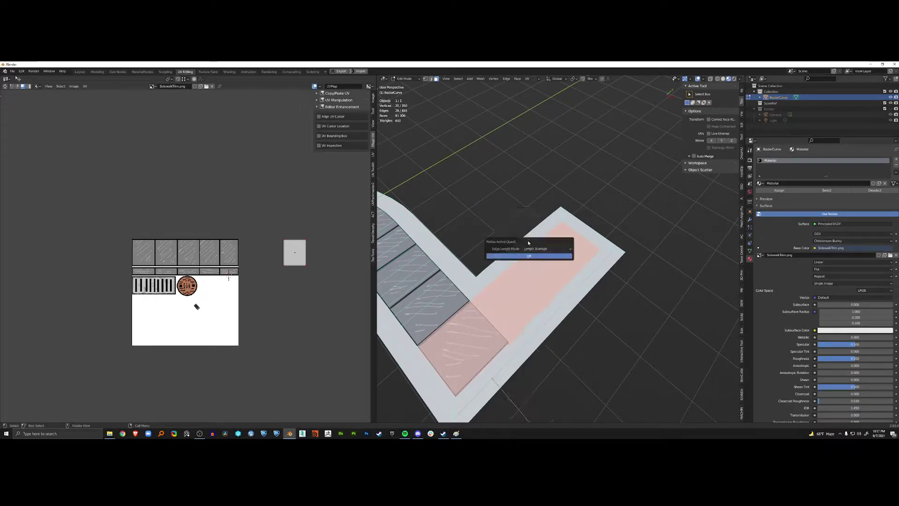
left_click(523, 257)
- Turn on UV sync selection and select the short arm's path of inner top faces, leaving out the corner face
middle_click_drag(337, 269, 284, 301)
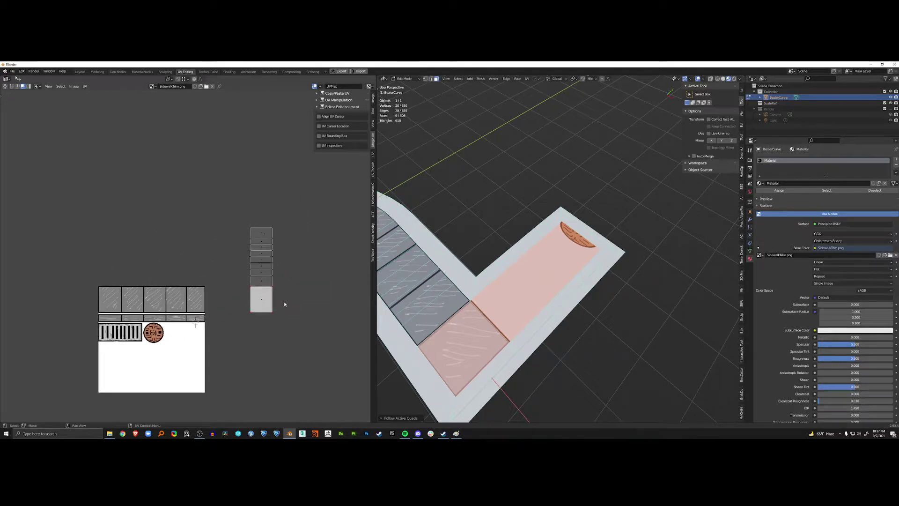
scroll(283, 302, "up", 3)
left_click(316, 305)
scroll(338, 216, "down", 2)
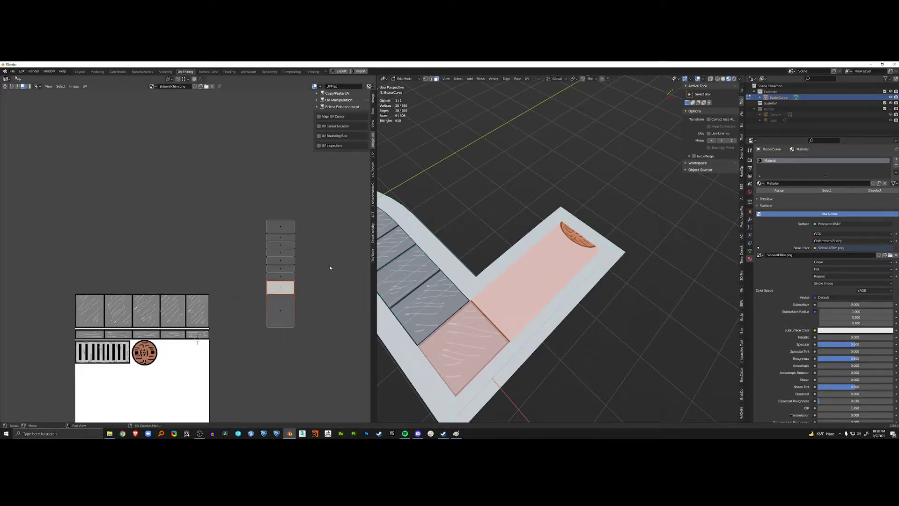
middle_click_drag(329, 265, 311, 263)
left_click(6, 87)
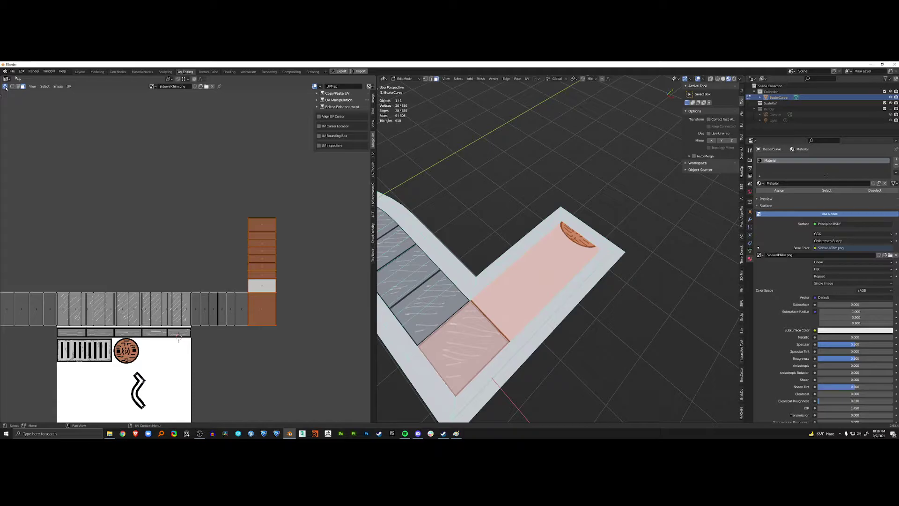
key("alt+a")
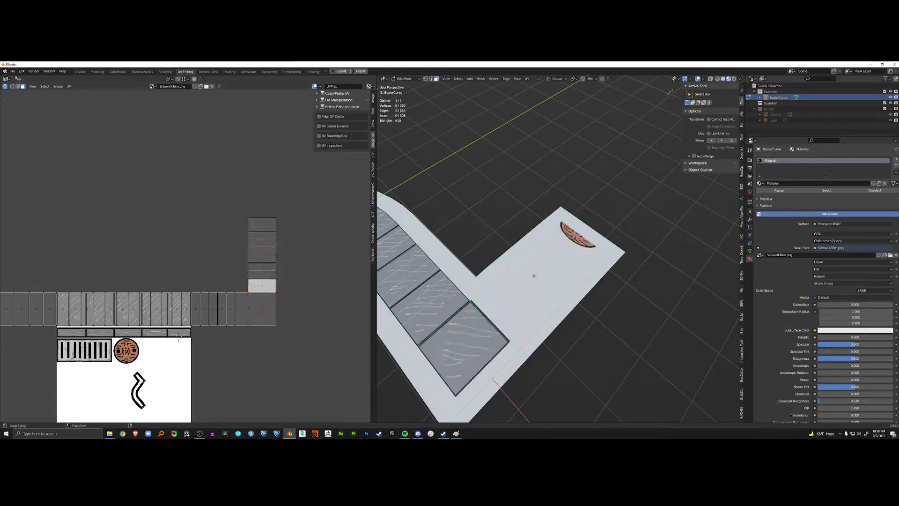
left_click(506, 303)
left_click(576, 238, "ctrl")
key("g")
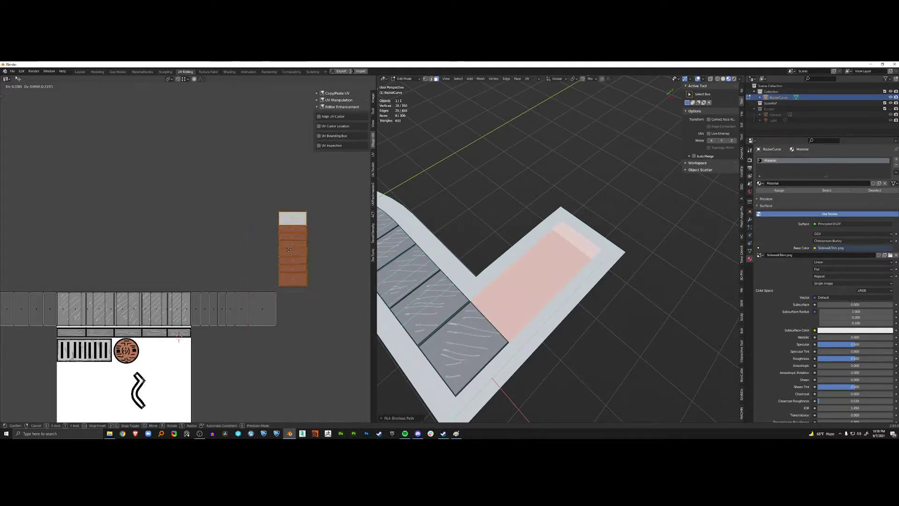
left_click(258, 256)
left_click(6, 87)
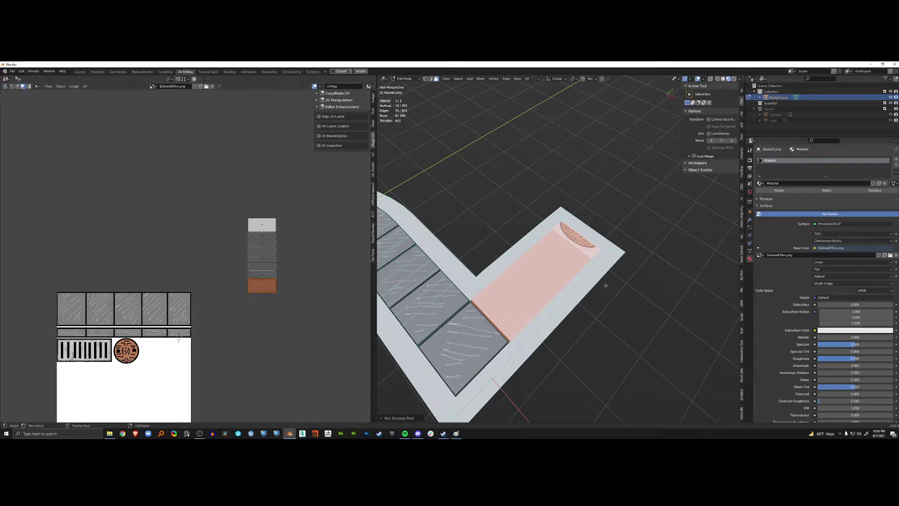
left_click(461, 331, "shift")
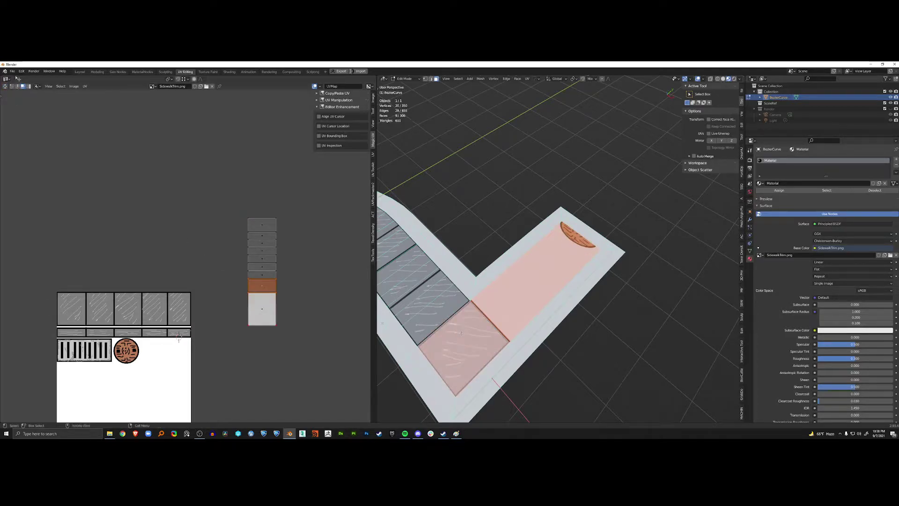
left_click(261, 288)
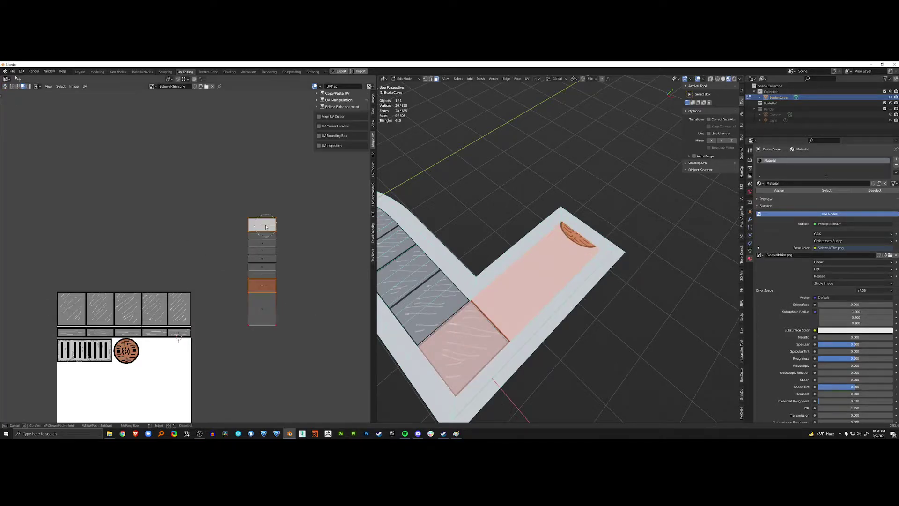
left_click_drag(265, 227, 261, 270)
key("g")
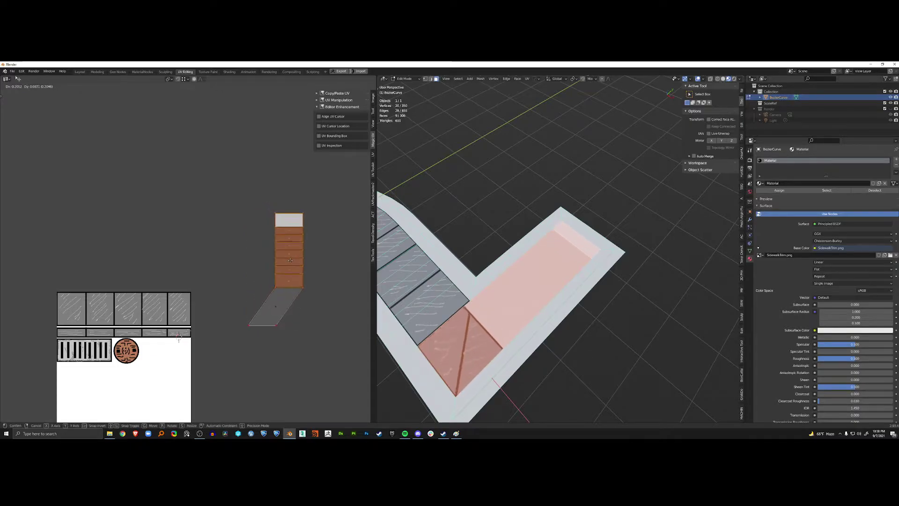
right_click(291, 270)
left_click(456, 340, "shift")
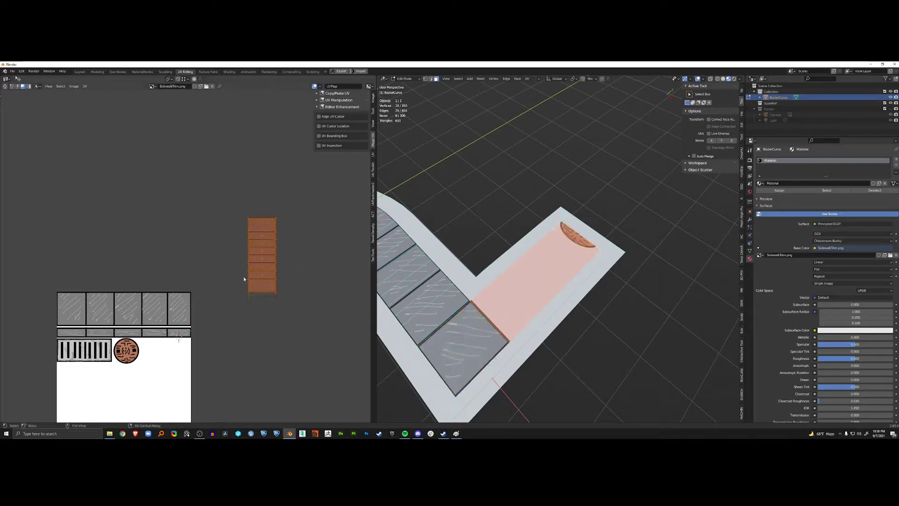
key("g")
key("Escape")
left_click(6, 86)
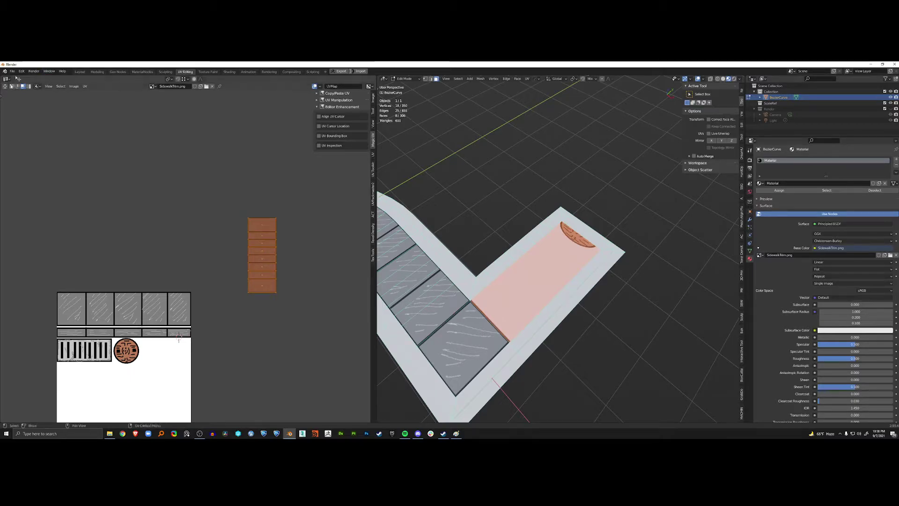
- Rotate the short arm's UV strip by 90 degrees and place it in line beside the corner face's UVs
key("g")
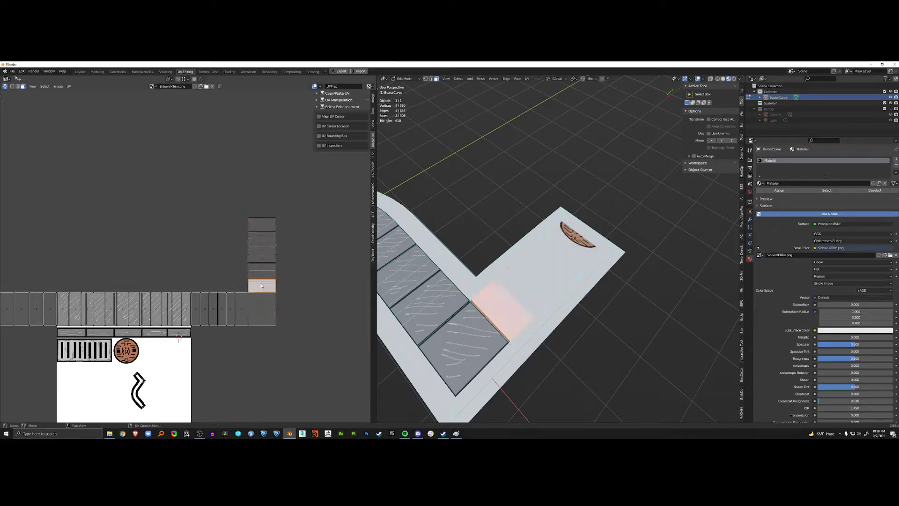
left_click(269, 269)
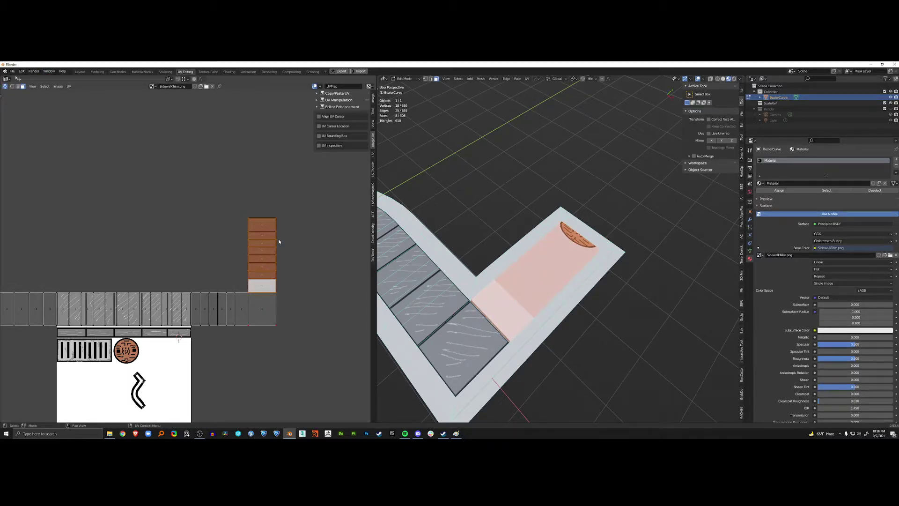
type("r90")
key("Return")
key("g")
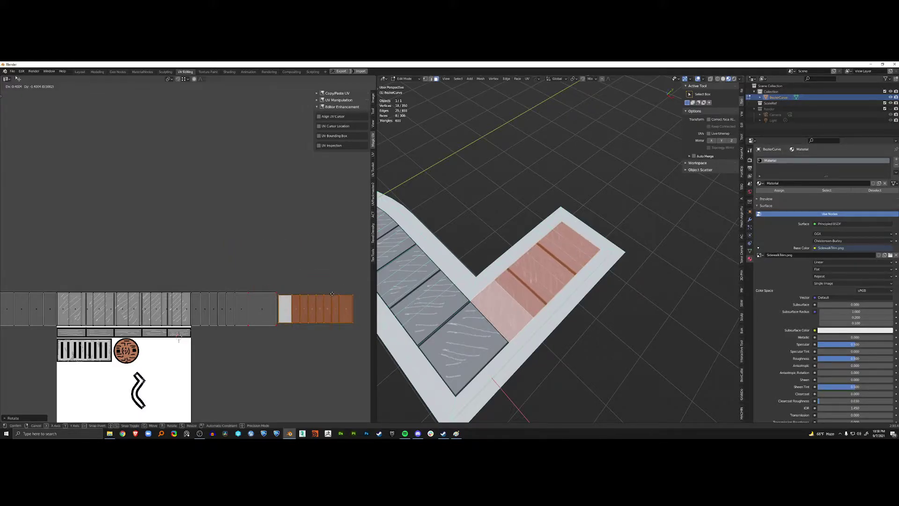
left_click(332, 294)
scroll(283, 317, "up", 3)
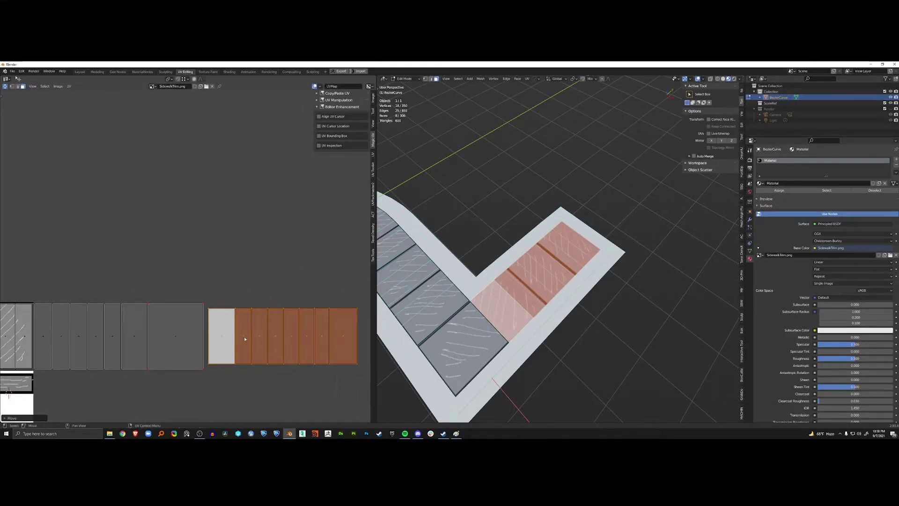
- Move the short arm's UV strip against the end edge of the corner face's UVs
key("1")
key("alt+a")
key("l")
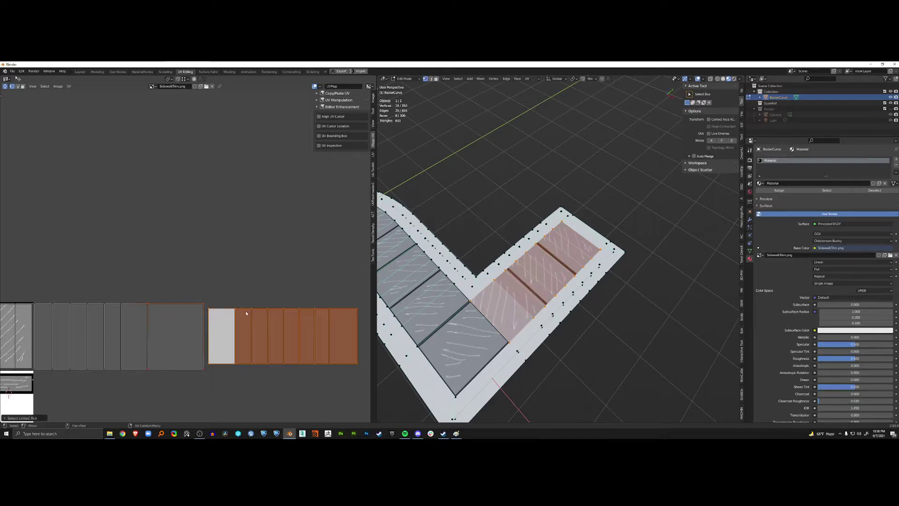
key("3")
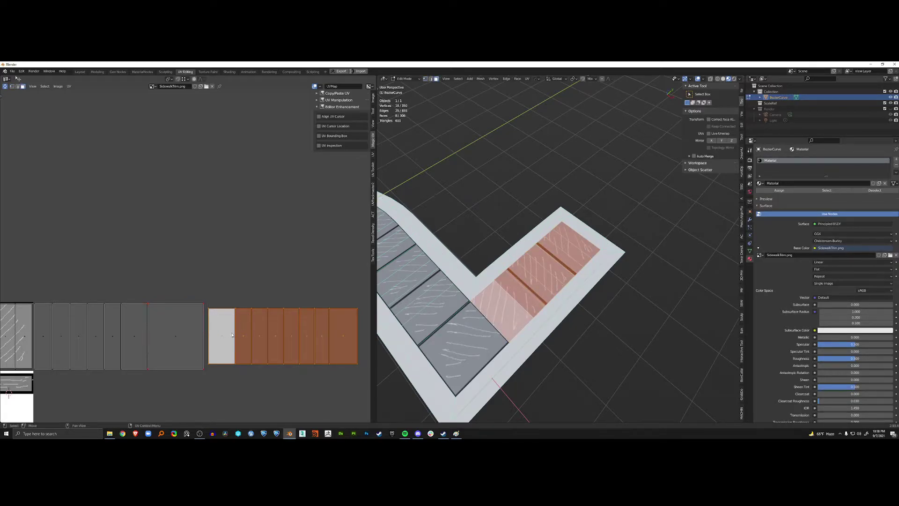
key("g")
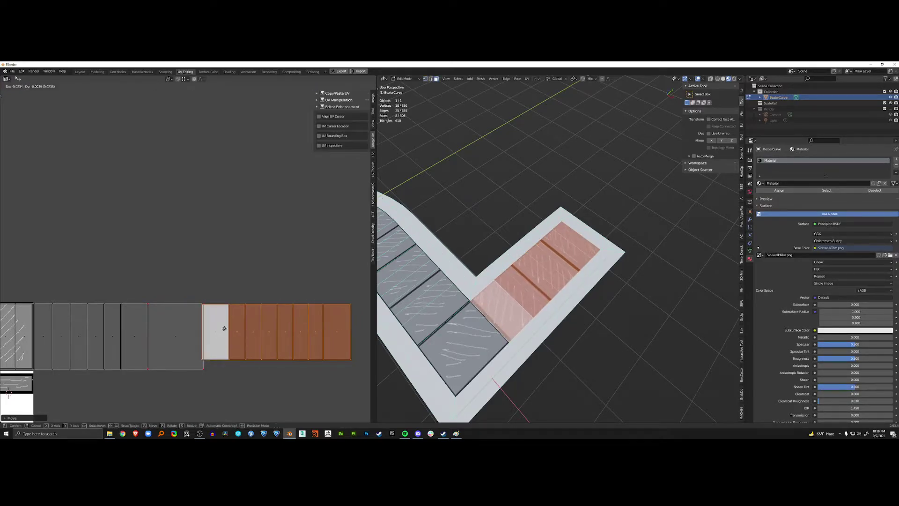
left_click(240, 325)
- Move the UV strip along Y so its upper edge aligns with the corner face's upper edge
scroll(245, 351, "up", 5)
middle_click_drag(245, 351, 206, 284)
scroll(217, 277, "up", 3)
middle_click_drag(246, 396, 235, 325)
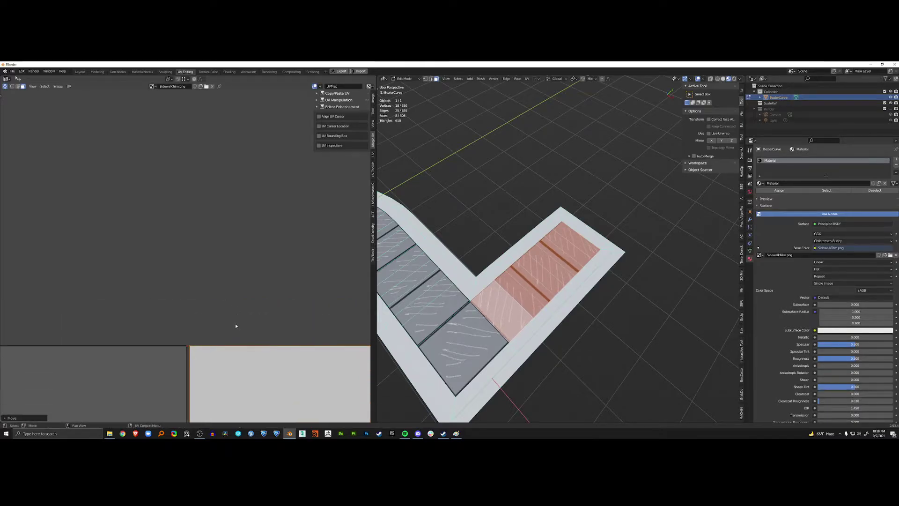
key("g")
key("y")
left_click(237, 326)
scroll(238, 328, "down", 7)
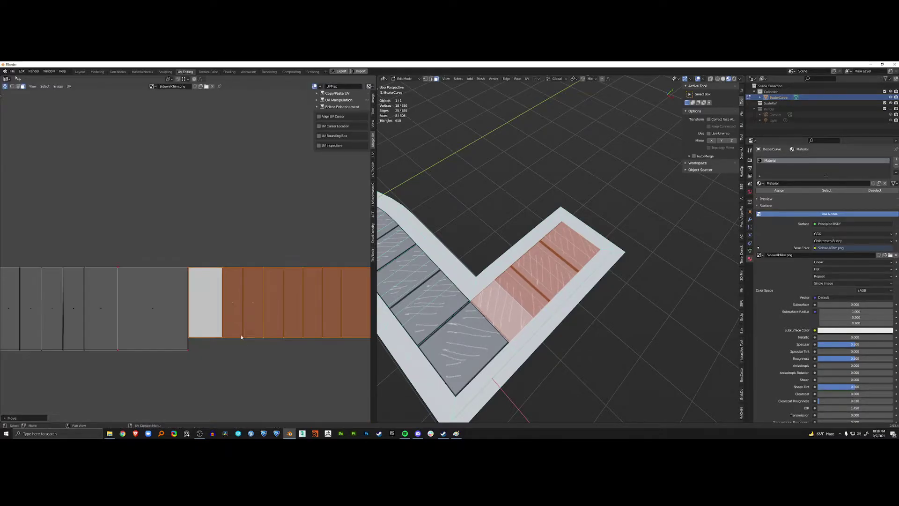
- Turn off UV sync selection and snap the 2D cursor to the strip's upper vertex where it meets the corner face
key("1")
left_click(195, 270)
scroll(194, 300, "up", 5)
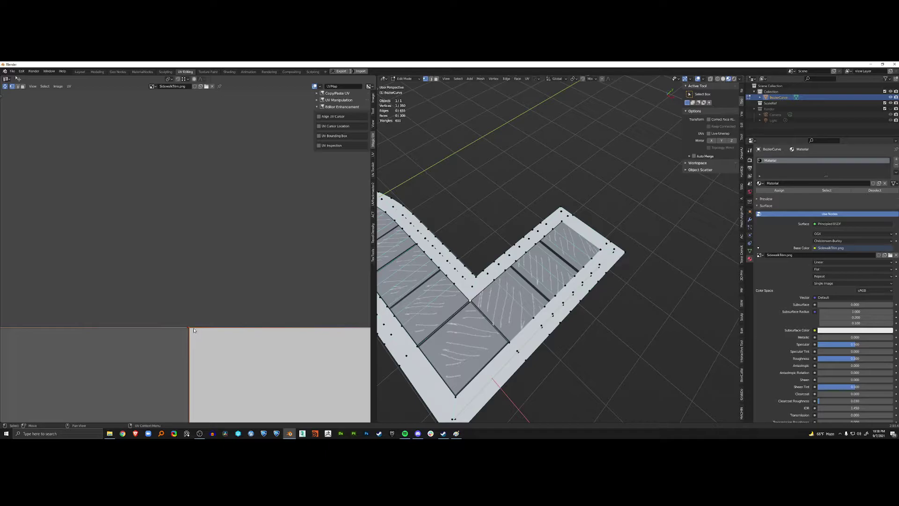
scroll(194, 330, "down", 4)
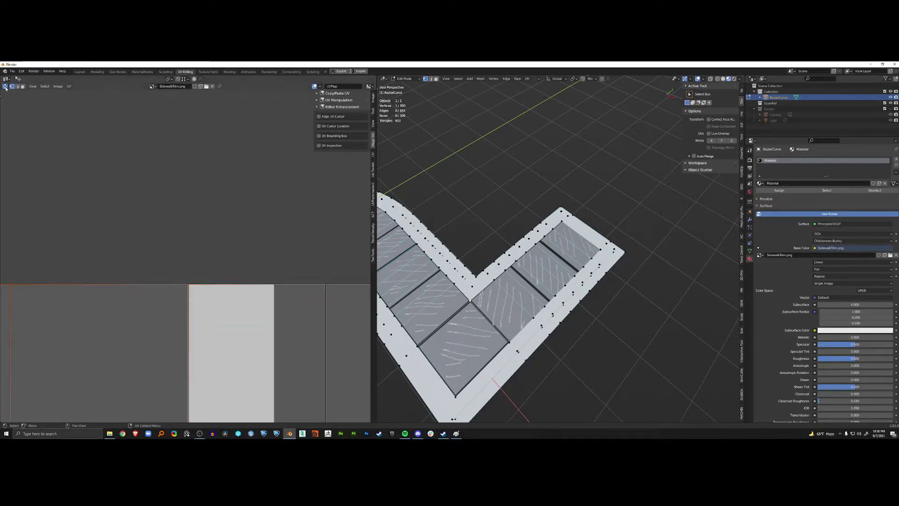
left_click(5, 86)
key("a")
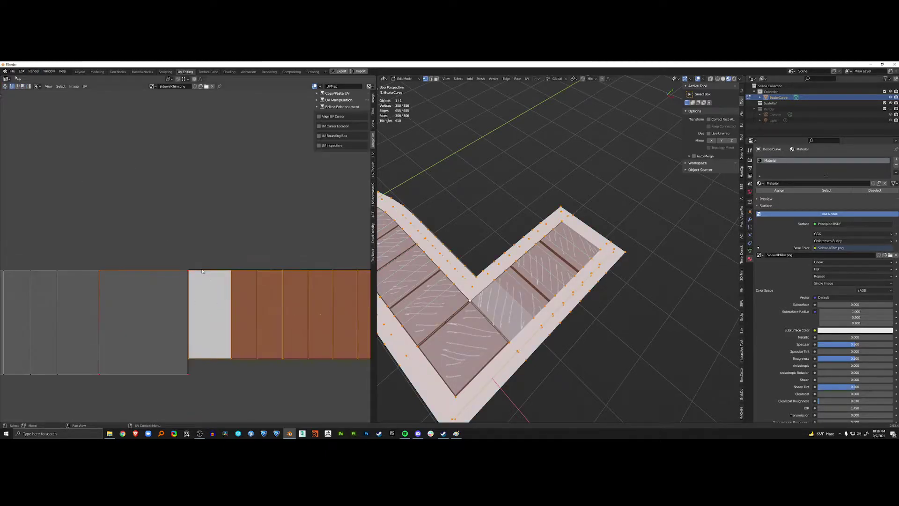
scroll(203, 271, "up", 5)
key("shift+s")
left_click(201, 313)
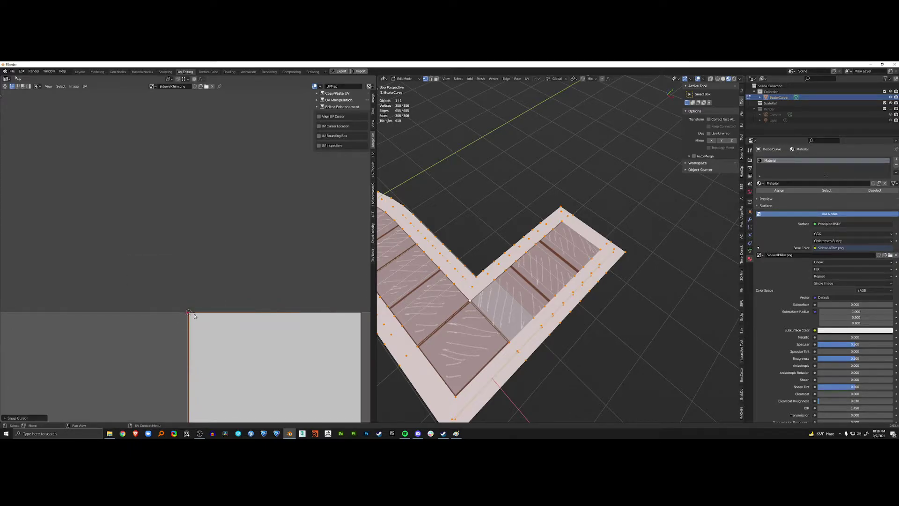
- Set the UV pivot to the 2D cursor and scale the short arm's strip uniformly to match the corner face's height
key("period")
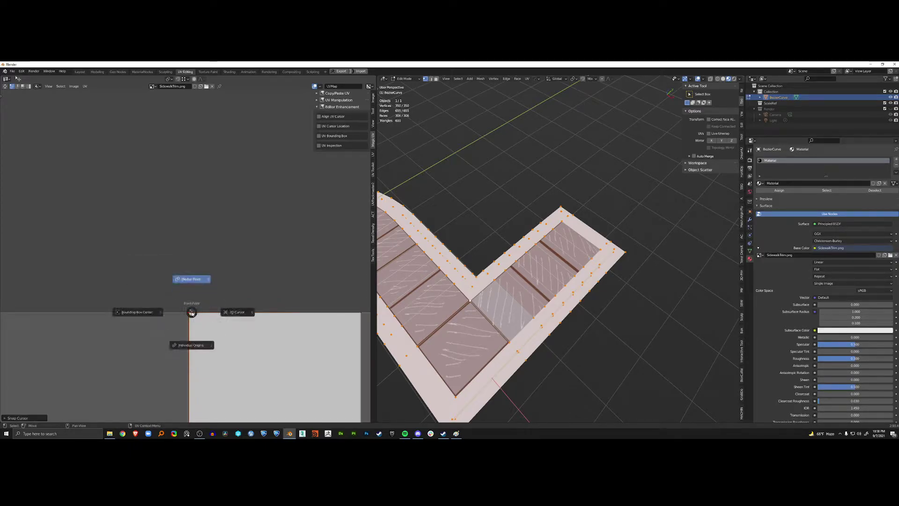
left_click(239, 317)
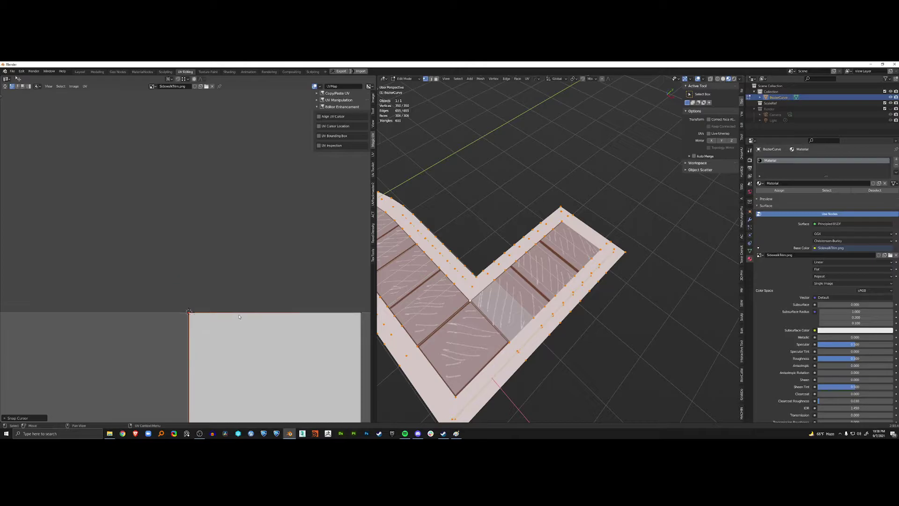
left_click(169, 79)
left_click(182, 97)
scroll(280, 333, "down", 5)
key("l")
key("s")
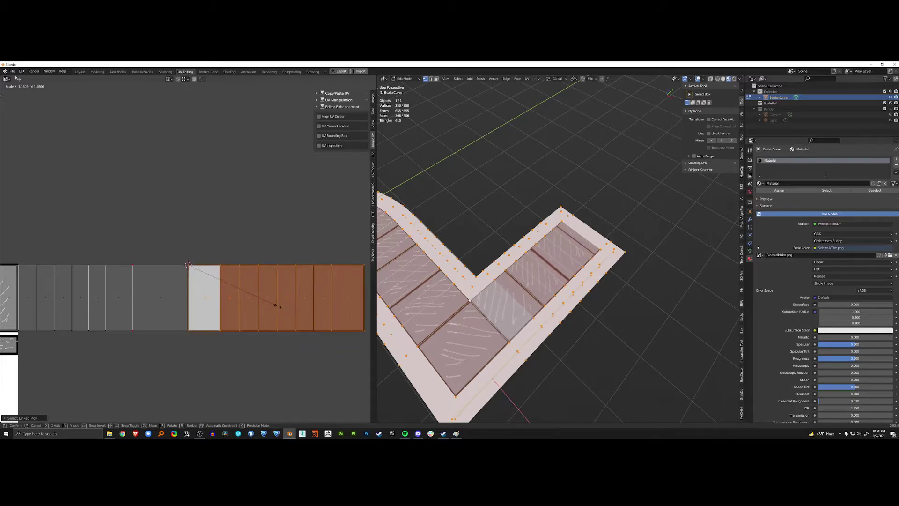
left_click(277, 306)
- Scale the UV strip to about 0.89 along X so a complete slab ends the short arm, and inspect the mesh in Object Mode
middle_click_drag(488, 329, 457, 345)
scroll(542, 265, "up", 4)
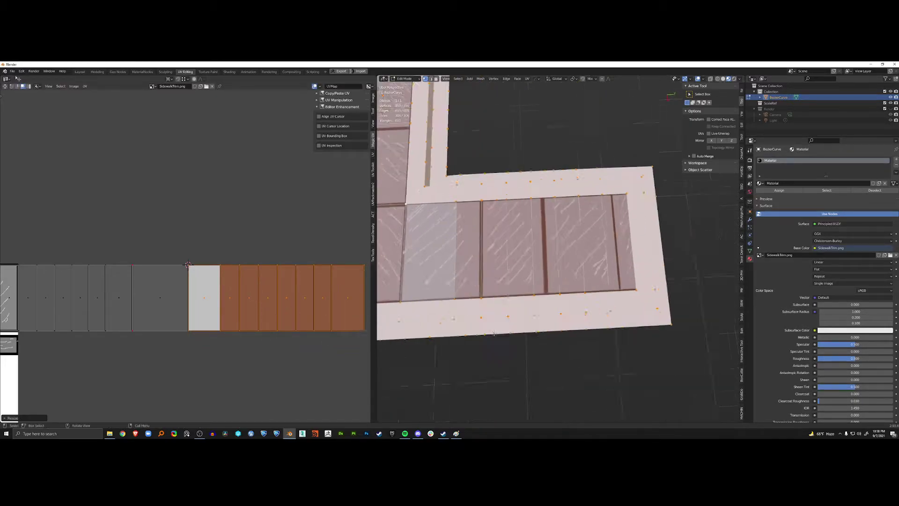
scroll(542, 265, "down", 2)
key("s")
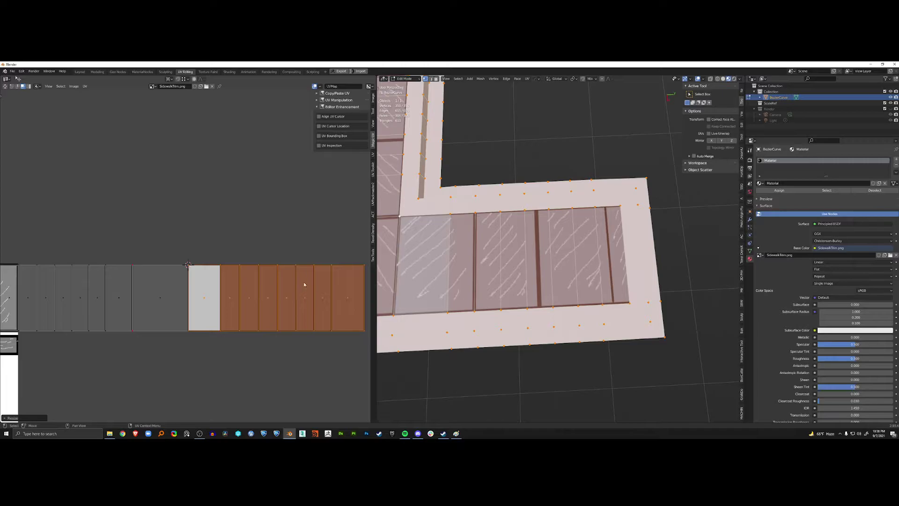
key("x")
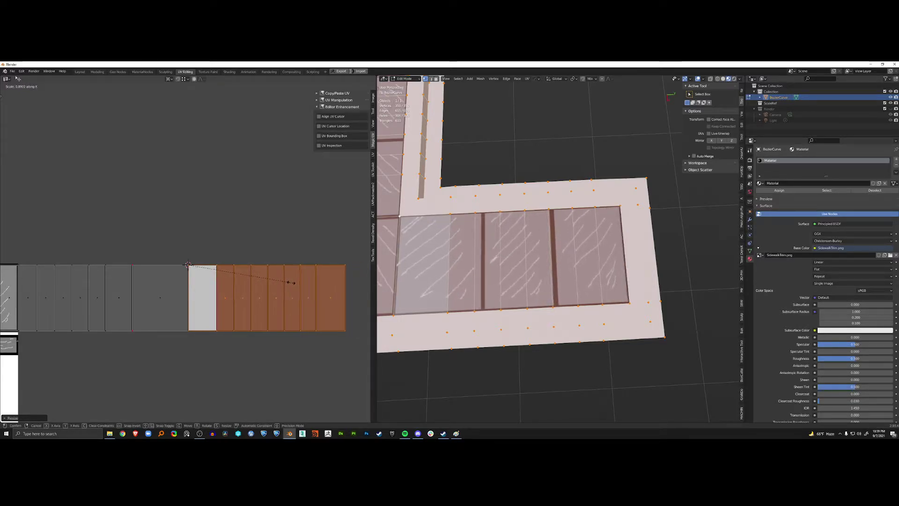
left_click(290, 283)
scroll(461, 305, "down", 3)
key("Tab")
middle_click_drag(502, 296, 609, 309, "shift")
scroll(615, 302, "up", 6)
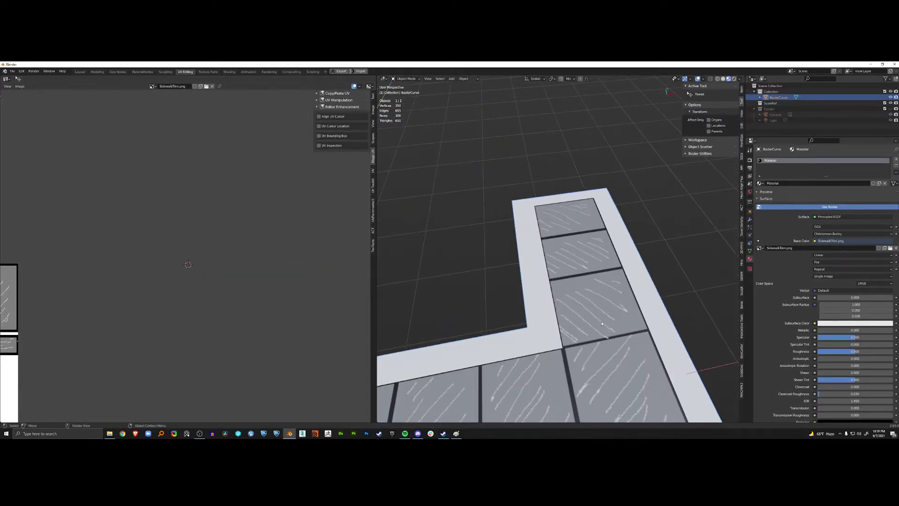
- Nudge the short arm's UV strip along Y and scale it along Y to match the corner face's height
key("Tab")
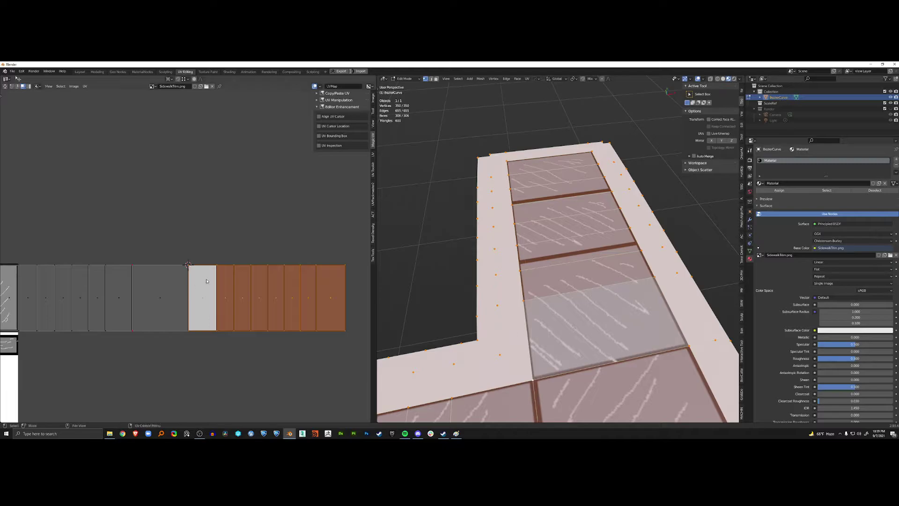
key("g")
key("y")
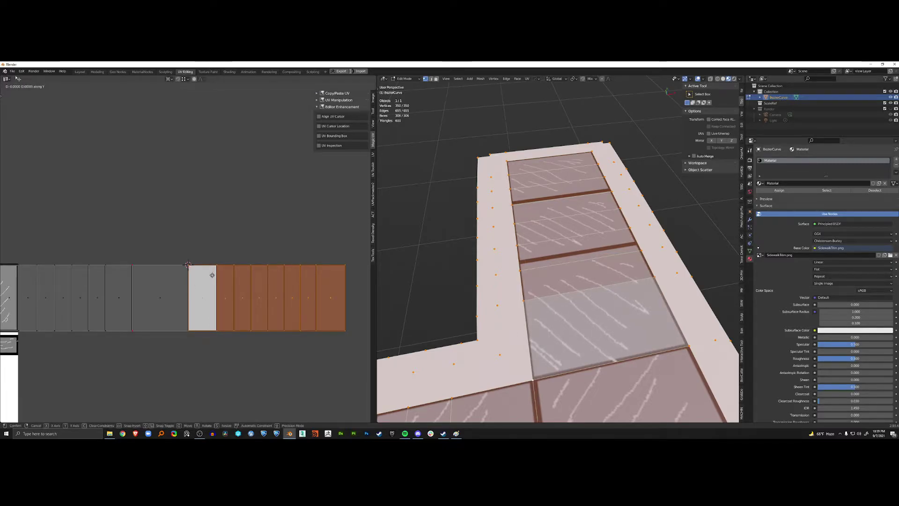
left_click(212, 275)
key("s")
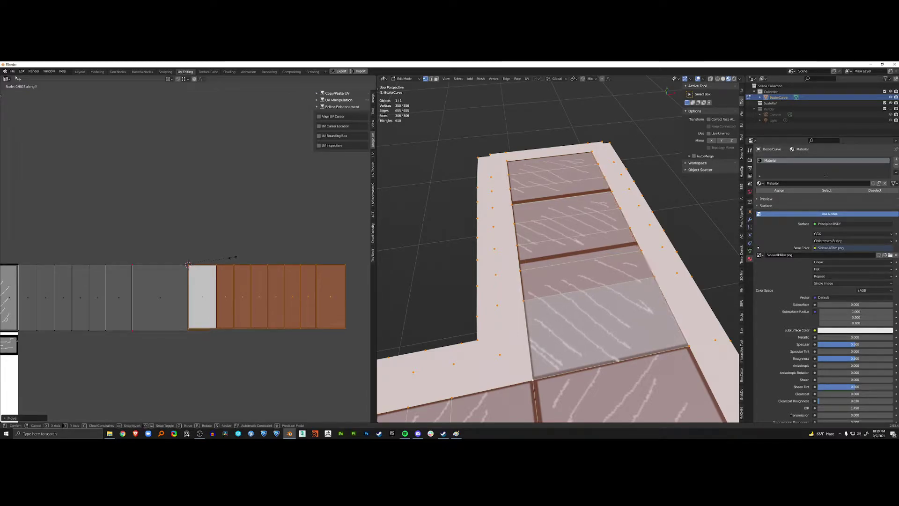
left_click(234, 253)
- Move the short arm's UV strip along Y into line with the corner face, and check the slabs in Object Mode
key("g")
key("y")
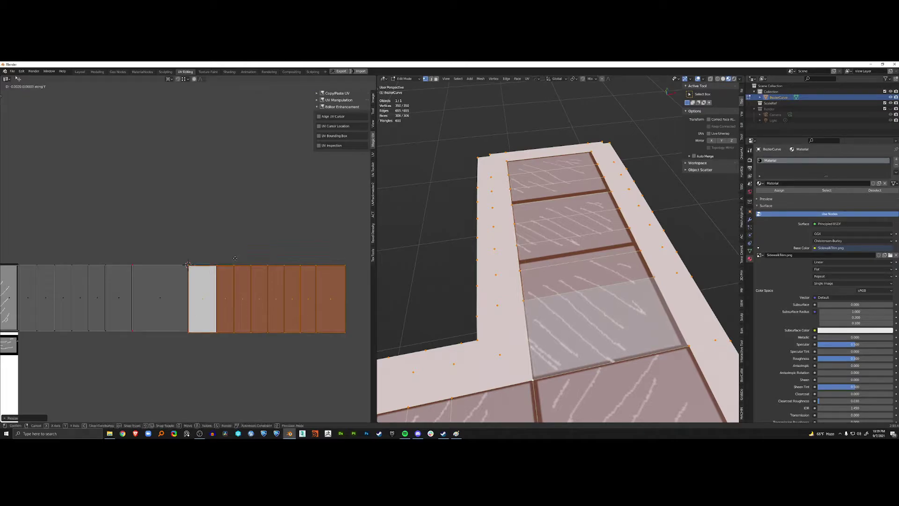
left_click(235, 244)
key("Tab")
scroll(581, 300, "down", 3)
key("alt+a")
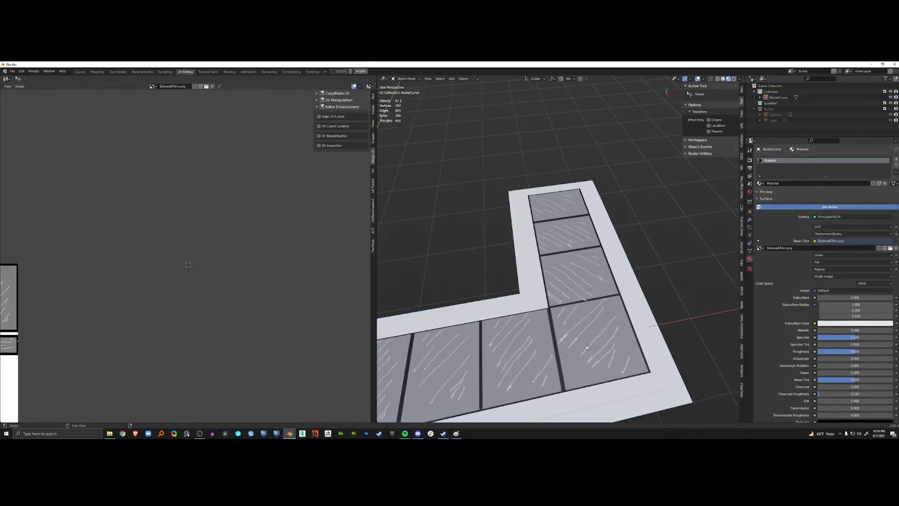
middle_click_drag(580, 336, 519, 287, "shift")
- In face select mode, select the curb's upper row of faces as a path from the curve's far end to the corner
key("Tab")
scroll(584, 302, "down", 2)
scroll(584, 302, "up", 3)
scroll(588, 277, "down", 2)
key("3")
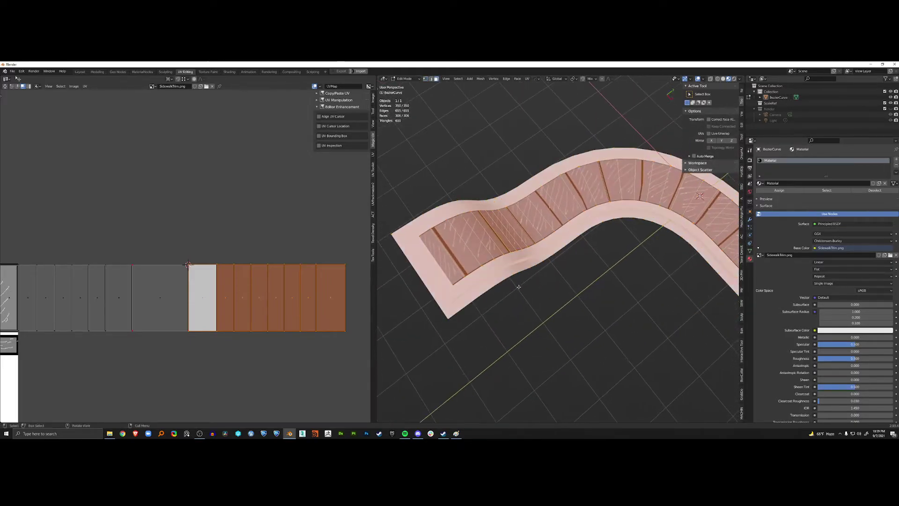
left_click(463, 288)
middle_click_drag(463, 287, 435, 315)
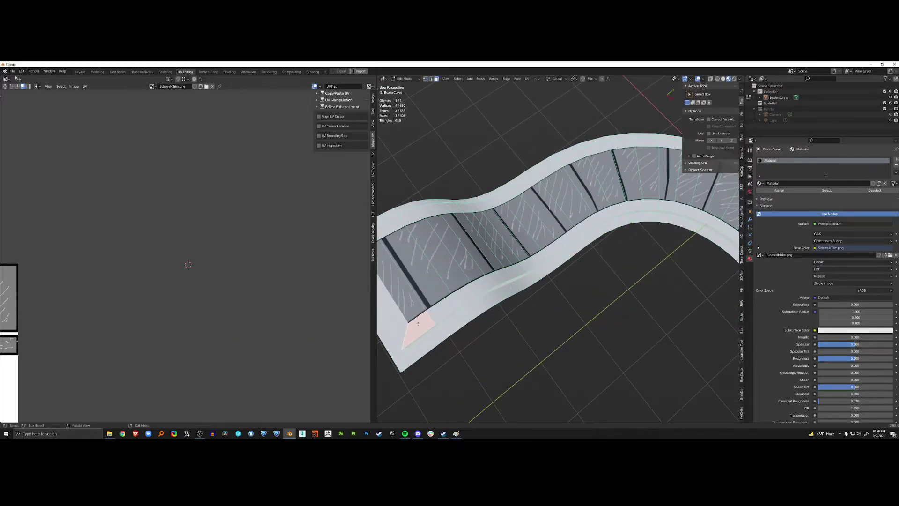
left_click(478, 287, "ctrl")
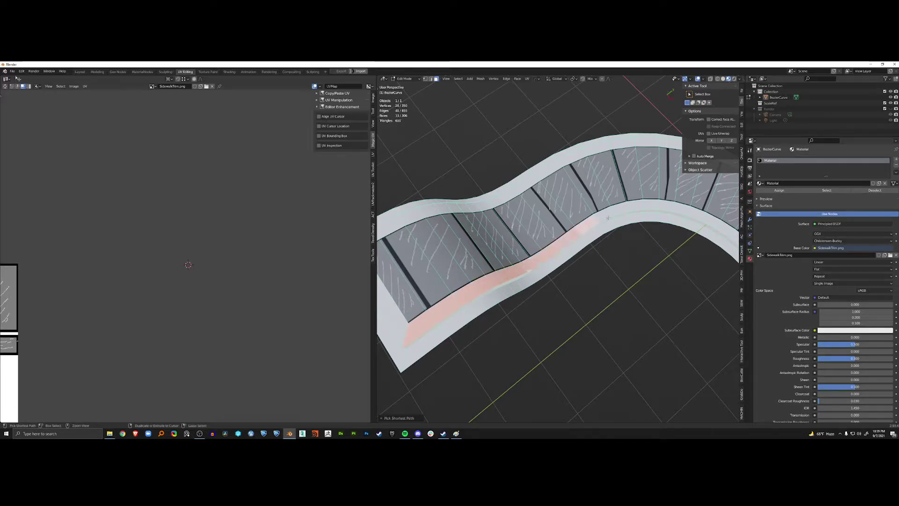
middle_click_drag(713, 227, 613, 248)
left_click(597, 201, "ctrl")
- Add the curb's middle row of faces to the selection, from the far end of the curve to the corner
left_click(624, 260, "shift")
middle_click_drag(482, 255, 632, 265, "shift")
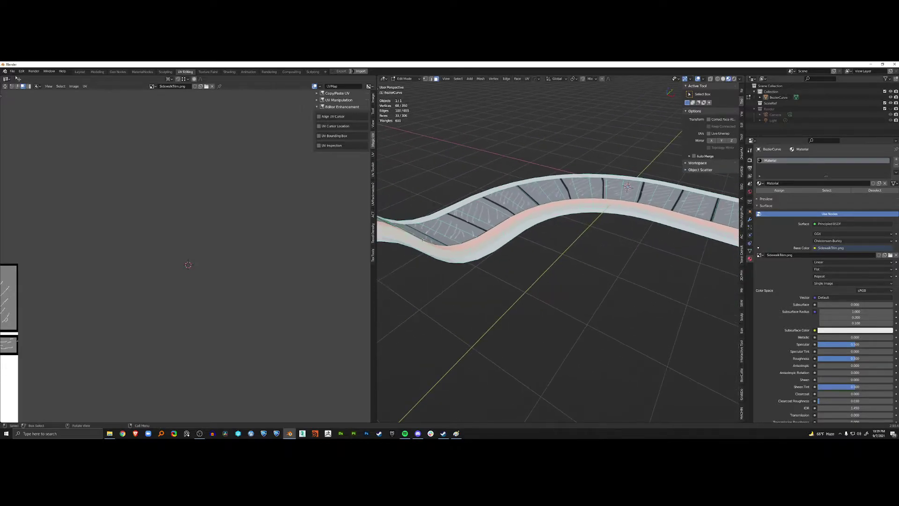
middle_click_drag(515, 257, 487, 281)
middle_click_drag(384, 284, 475, 283, "shift")
middle_click_drag(462, 336, 448, 315)
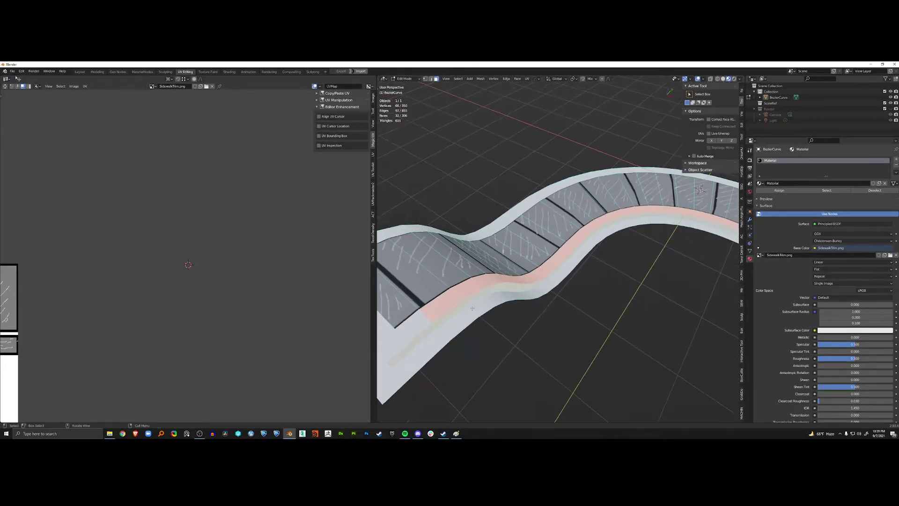
middle_click_drag(542, 285, 532, 277)
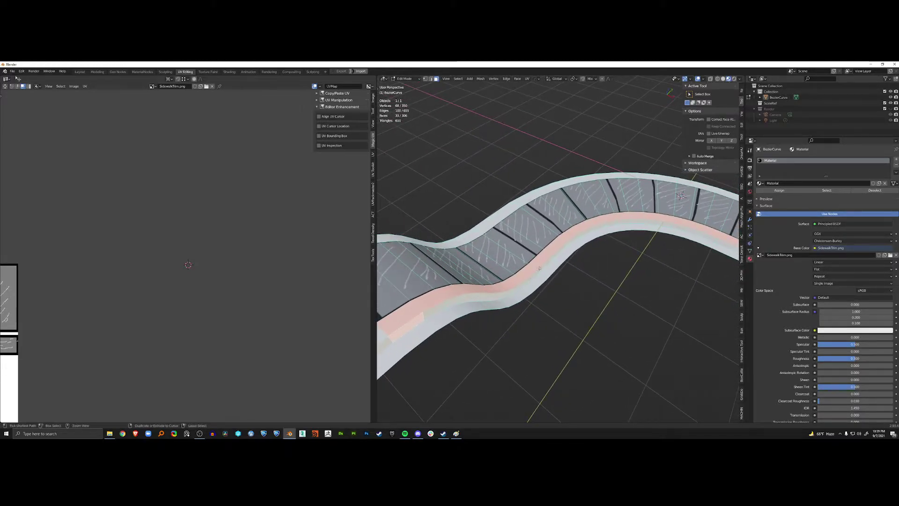
middle_click_drag(594, 231, 504, 203, "shift")
left_click(581, 213, "ctrl")
middle_click_drag(705, 270, 576, 247)
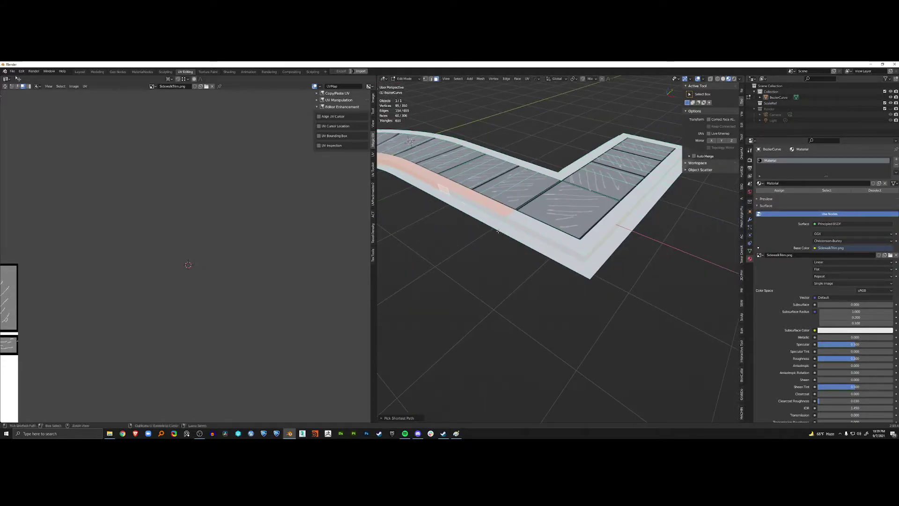
left_click(501, 216, "ctrl")
- Add the curb's remaining outer row of faces to the selection and unwrap all selected curb faces
middle_click_drag(501, 216, 609, 235, "shift")
left_click(593, 252, "shift")
left_click(482, 238, "ctrl")
key("u")
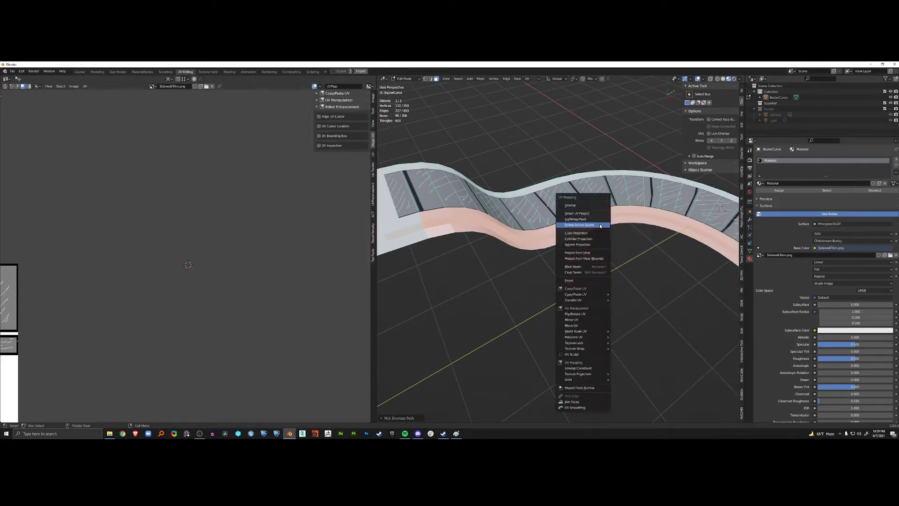
left_click(589, 205)
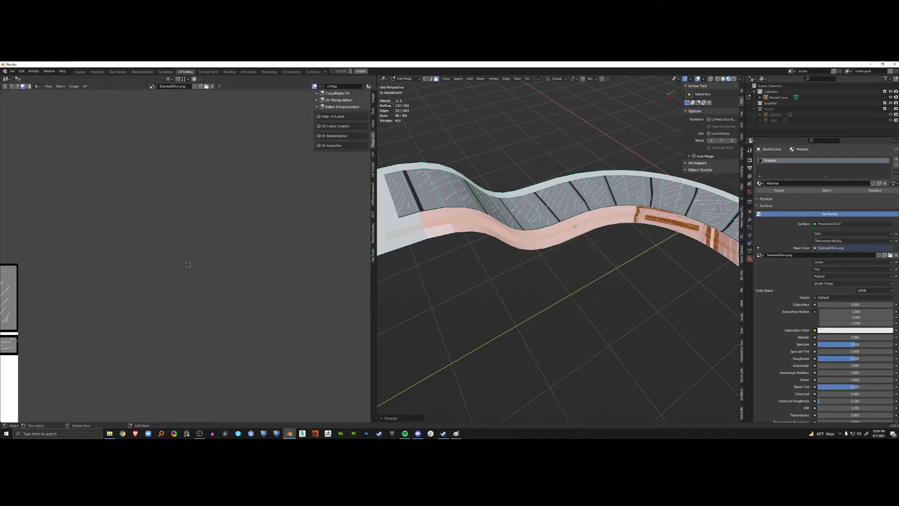
- Examine the unwrapped curb's UV layout against the trim sheet and its texture along the curve
scroll(575, 226, "down", 4)
middle_click_drag(625, 246, 578, 244, "shift")
scroll(190, 234, "down", 6)
middle_click_drag(126, 272, 184, 256)
scroll(183, 256, "up", 5)
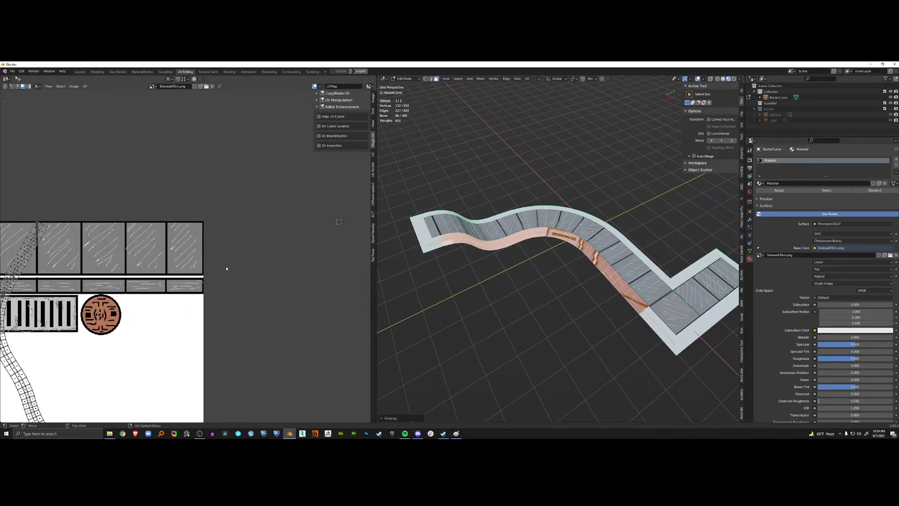
middle_click_drag(515, 244, 519, 265)
scroll(520, 264, "up", 4)
middle_click_drag(422, 265, 511, 247, "shift")
scroll(506, 262, "up", 4)
scroll(512, 247, "down", 8)
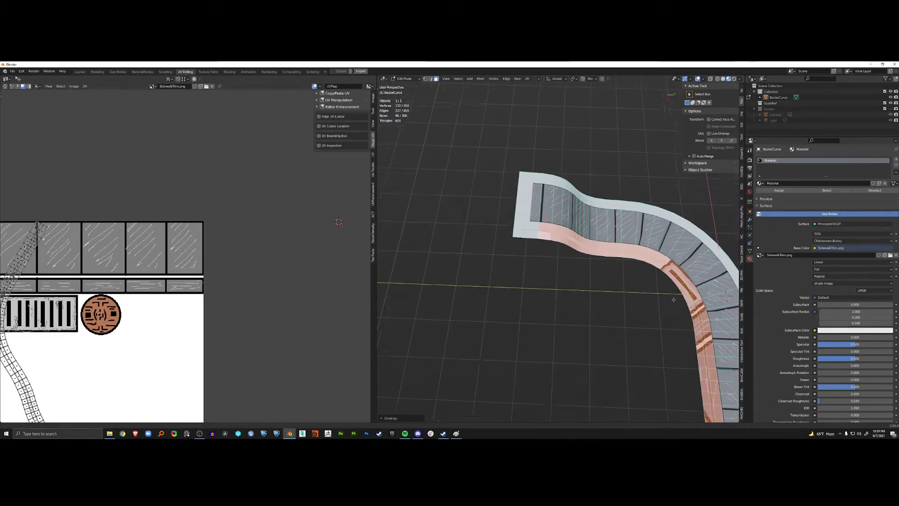
- Try Follow Active Quads with Length Average on the curb from its corner-end face, and undo it
middle_click_drag(674, 299, 541, 153, "shift")
scroll(549, 276, "up", 4)
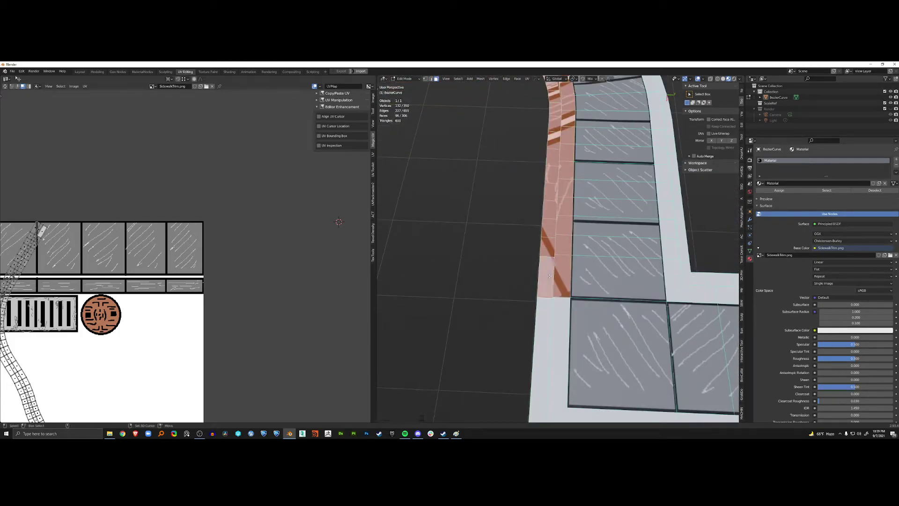
middle_click_drag(538, 275, 553, 275)
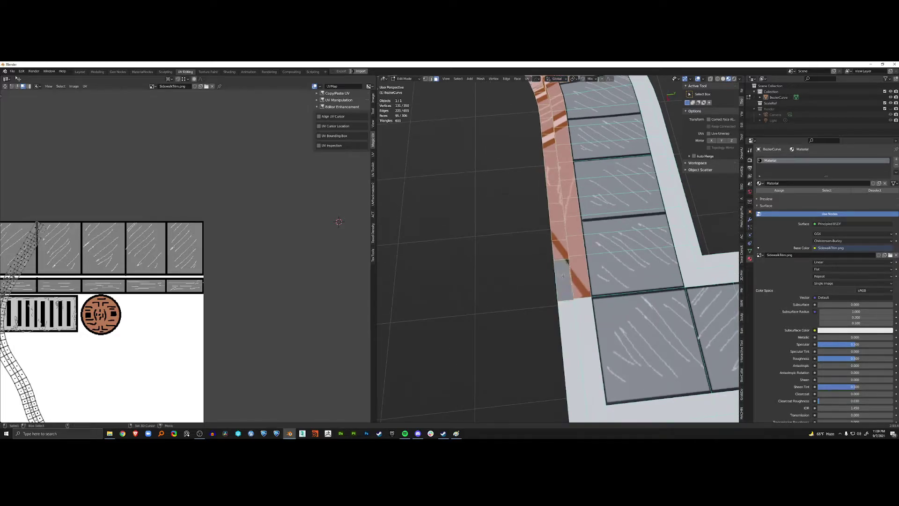
key("u")
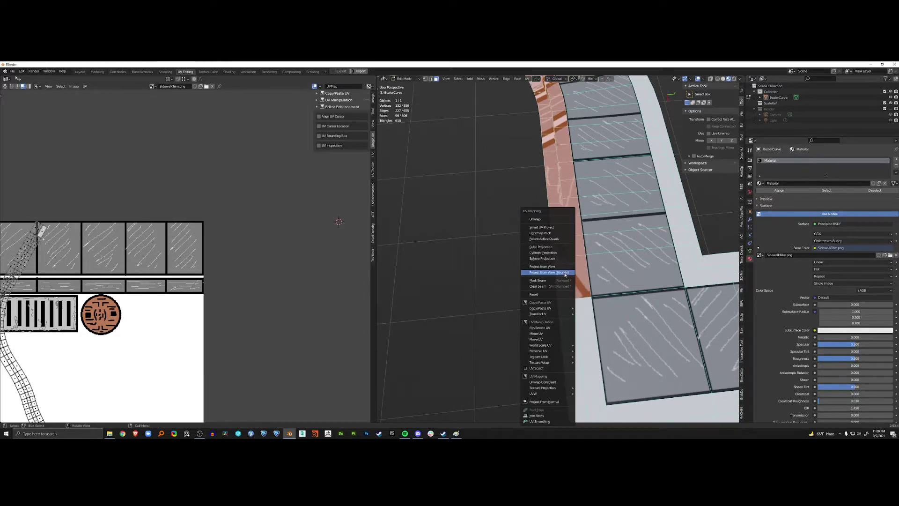
left_click(548, 239)
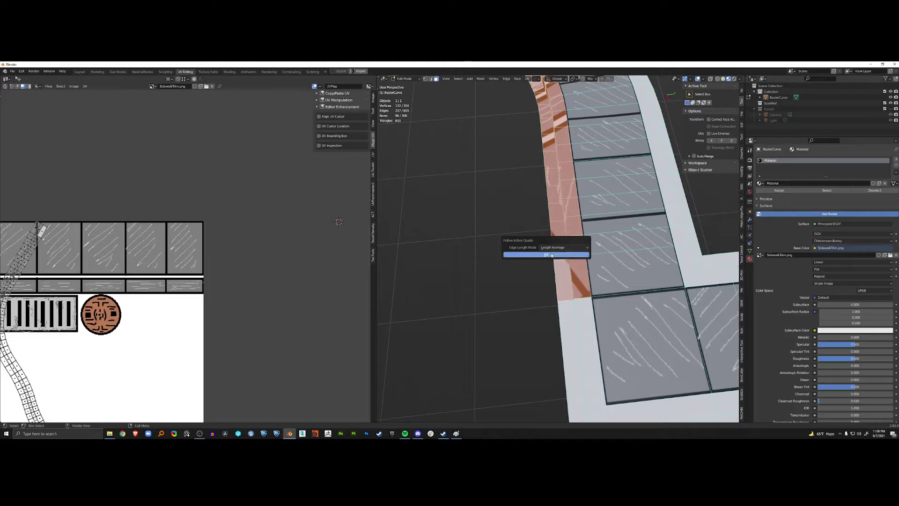
left_click(546, 255)
scroll(120, 281, "down", 3)
key("ctrl+z")
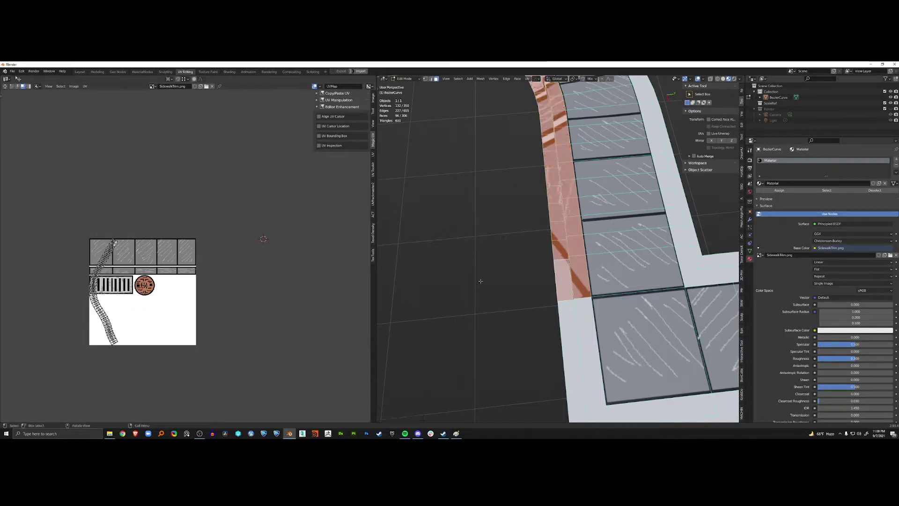
- Select only the curb's outer end face beside the corner and unwrap it on its own
left_click(563, 277)
key("u")
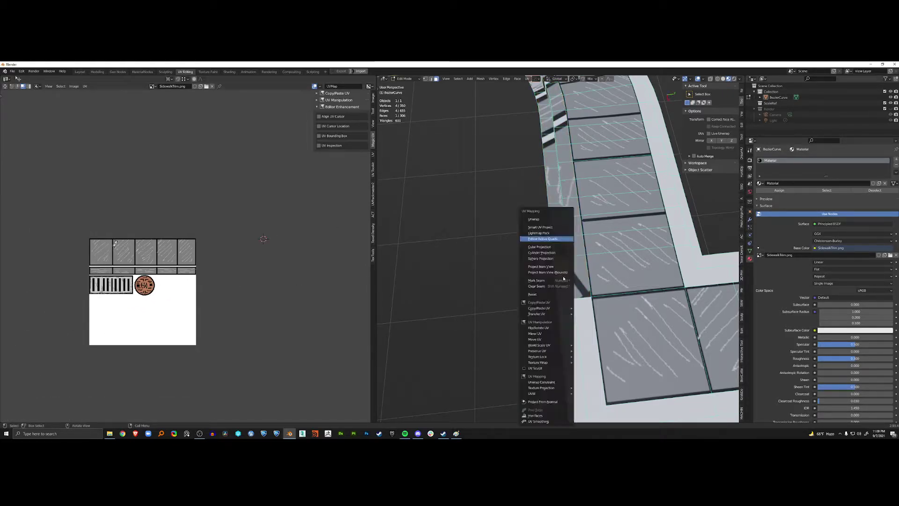
left_click(540, 219)
- Select all three rows of curb faces from the unwrapped corner-end face to the far end of the curve
middle_click_drag(579, 291, 597, 217)
left_click(650, 237, "ctrl")
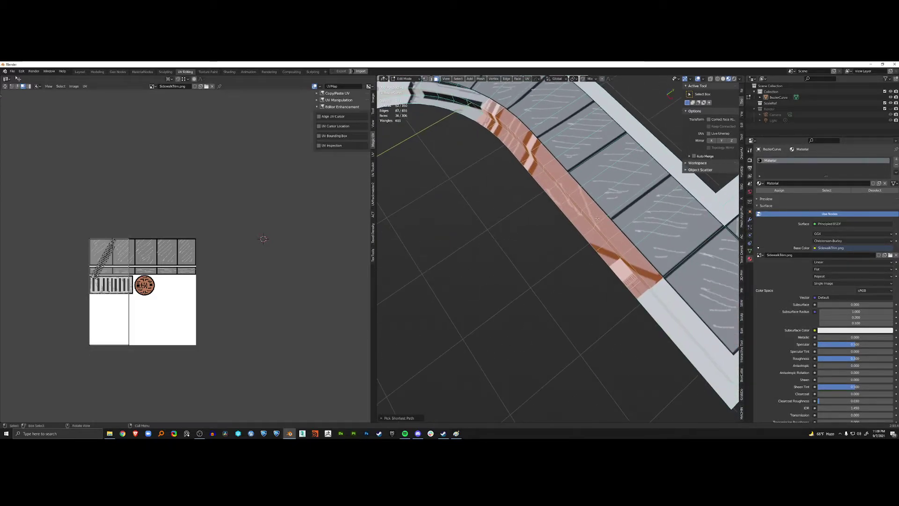
left_click(634, 280)
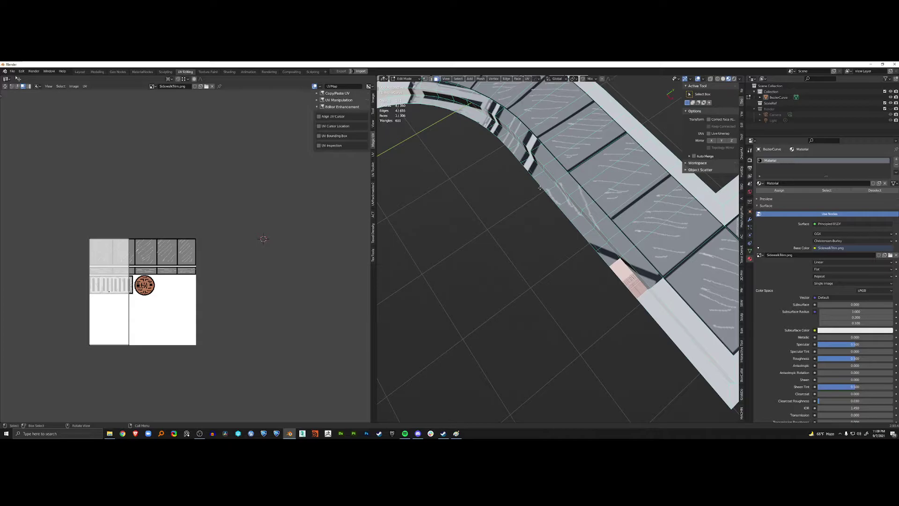
left_click(502, 119, "ctrl")
middle_click_drag(503, 120, 567, 193)
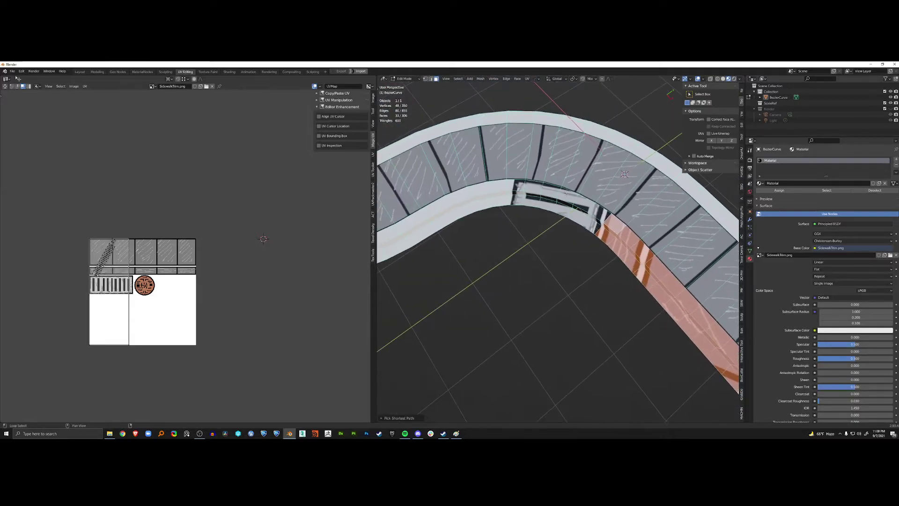
middle_click_drag(542, 122, 671, 124, "shift")
left_click(568, 210, "ctrl")
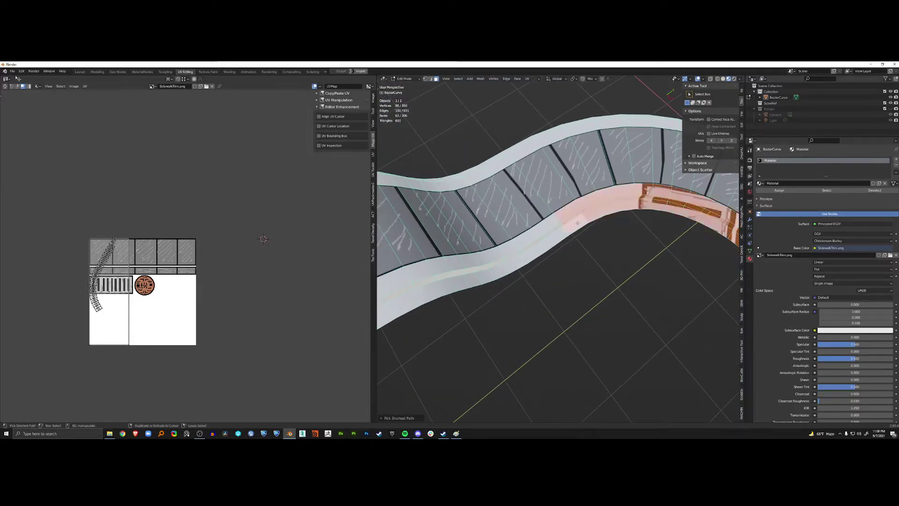
middle_click_drag(499, 243, 590, 215, "shift")
left_click(523, 224, "ctrl")
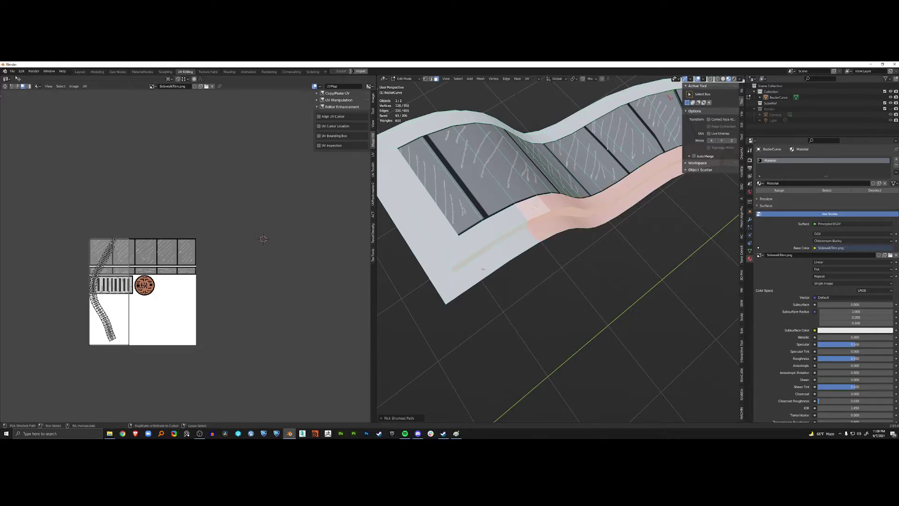
left_click(516, 245, "ctrl")
middle_click_drag(516, 245, 613, 275)
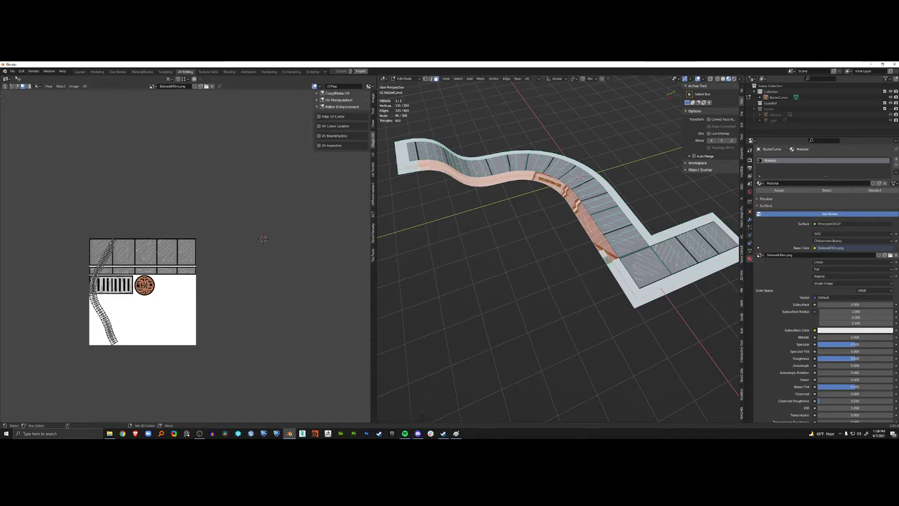
- Straighten the selected curb UVs with Follow Active Quads, using the unwrapped corner-end face as the active face
scroll(609, 262, "up", 5)
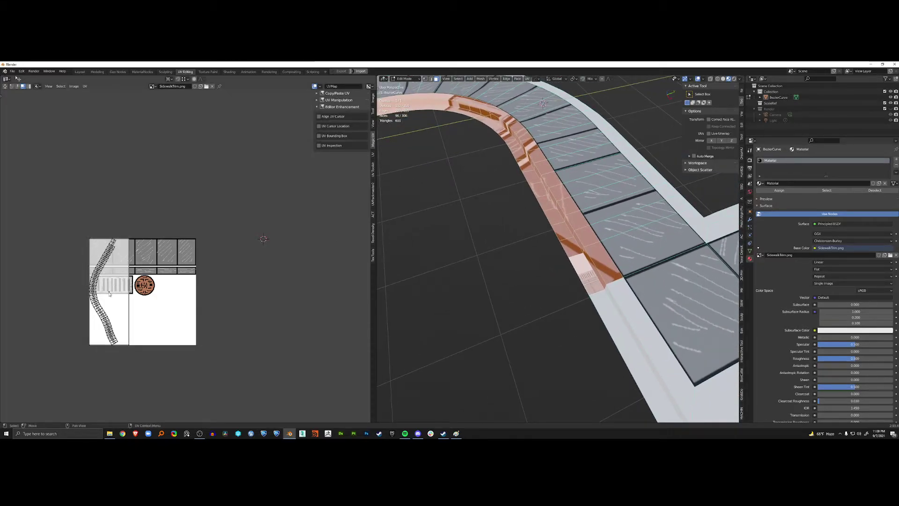
key("u")
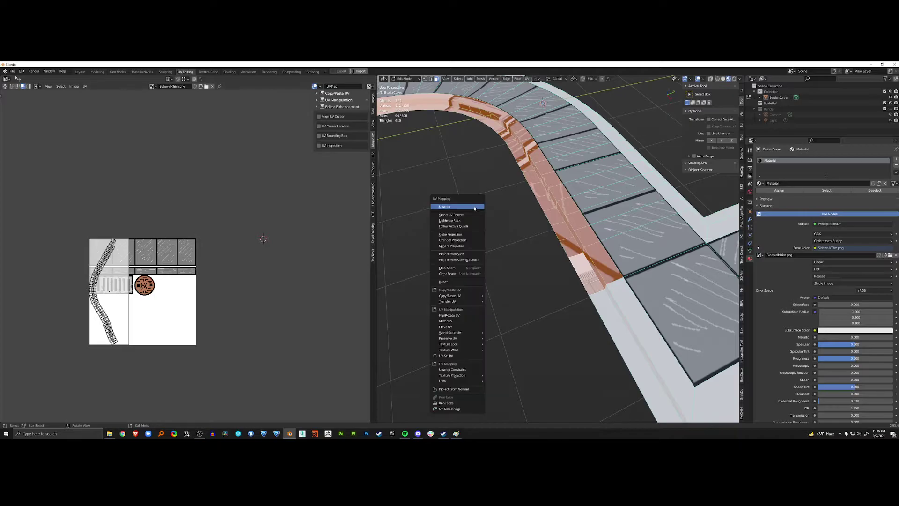
left_click(461, 227)
left_click(458, 242)
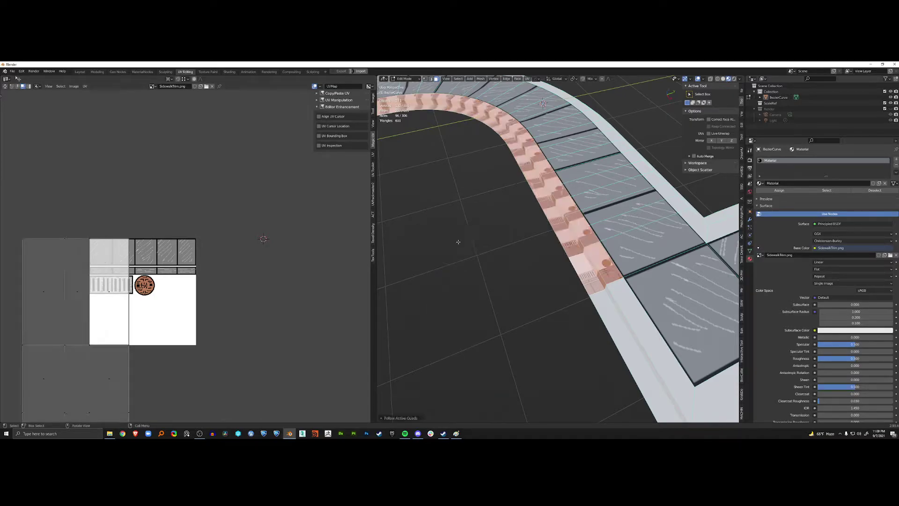
- Select all the curb UVs, change the UV pivot point, and rotate the strip so it runs horizontally
scroll(206, 274, "down", 3)
middle_click_drag(189, 278, 212, 262)
scroll(211, 262, "up", 2)
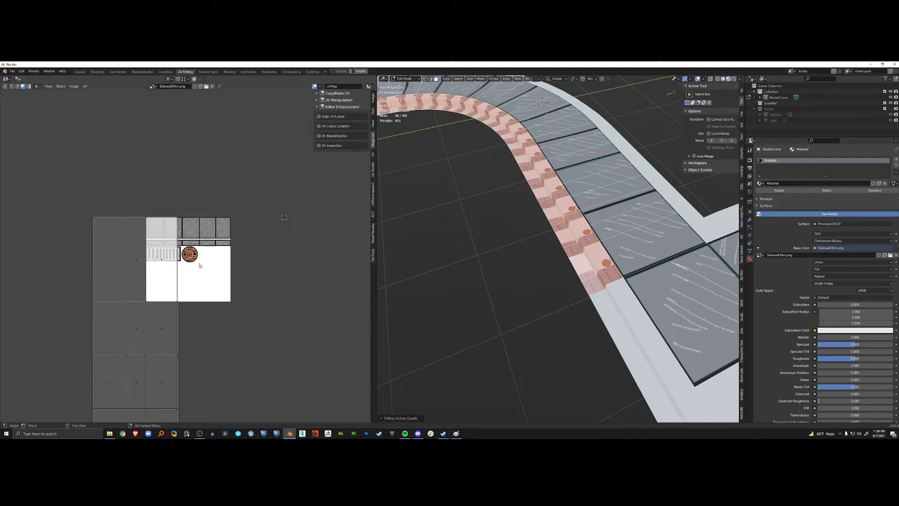
key("a")
key("r")
right_click(241, 295)
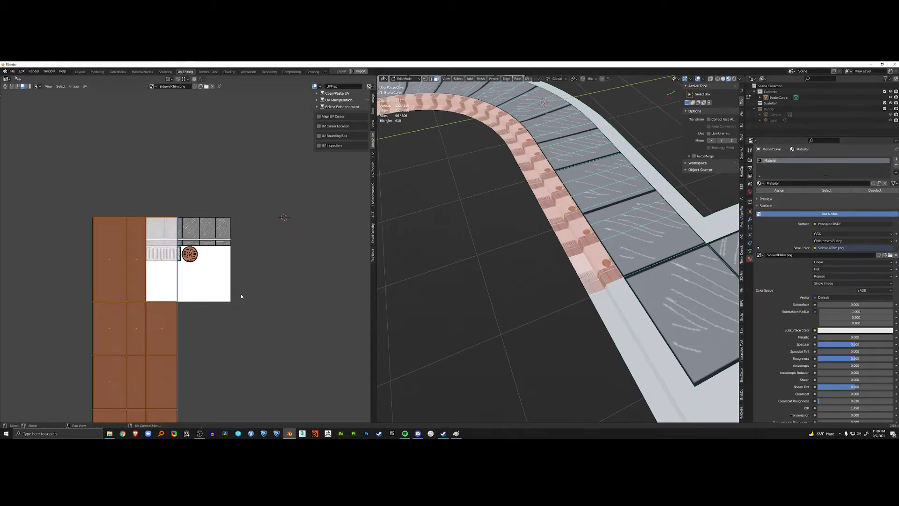
key("period")
left_click(241, 254)
- Move the horizontal curb UV strip so that it overlaps the trim sheet image
key("g")
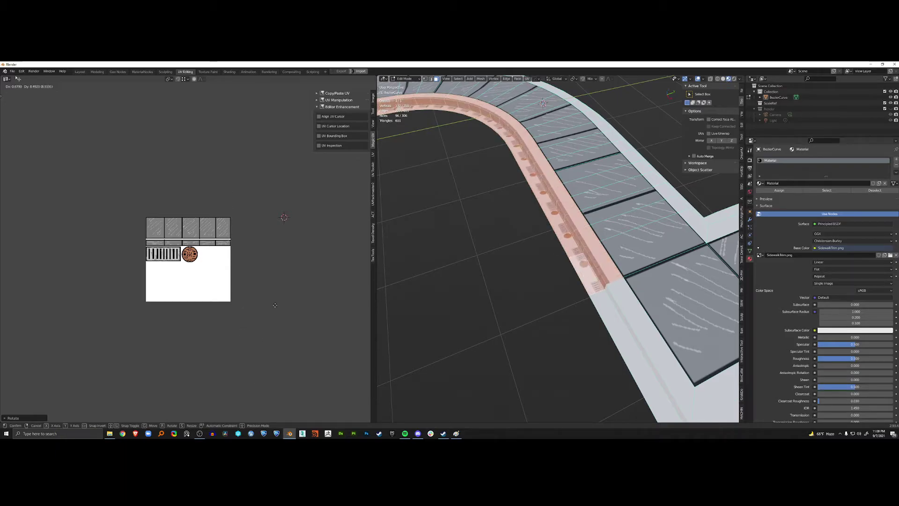
right_click(286, 155)
scroll(255, 326, "down", 10)
scroll(255, 326, "down", 1)
key("g")
left_click(243, 253)
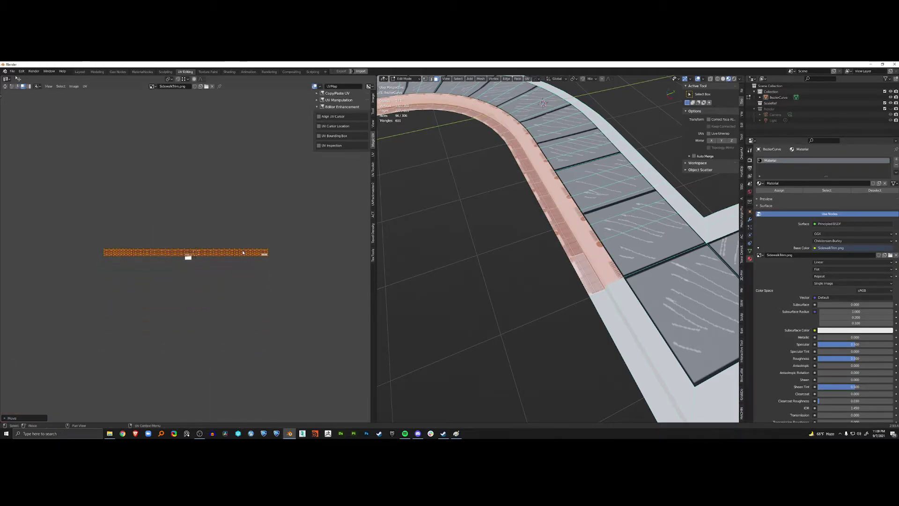
- Enlarge the horizontal curb UV strip and move it across the trim sheet image
scroll(243, 253, "up", 7)
key("s")
left_click(203, 229)
scroll(203, 228, "up", 6)
key("g")
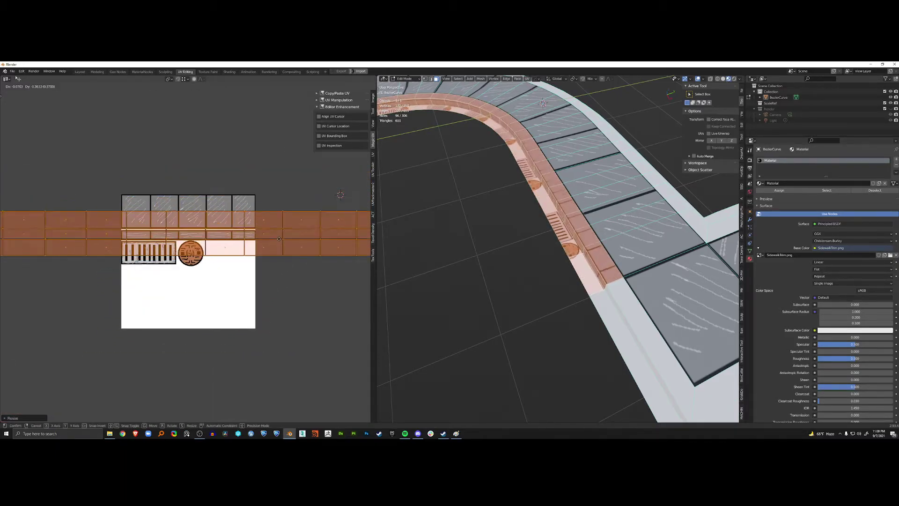
left_click(341, 196)
- Scale the curb UV strip down and move it so its top row lies over the narrow brick band
scroll(341, 196, "up", 4)
key("s")
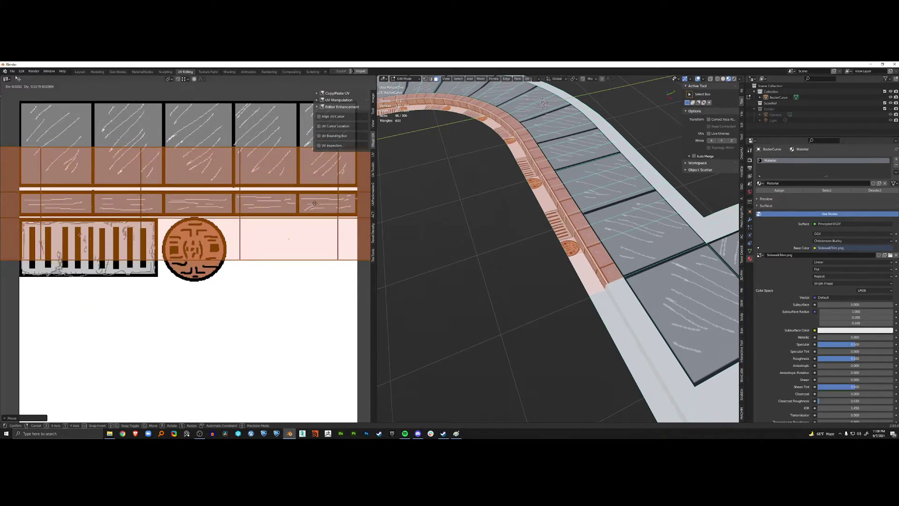
left_click(283, 201)
key("g")
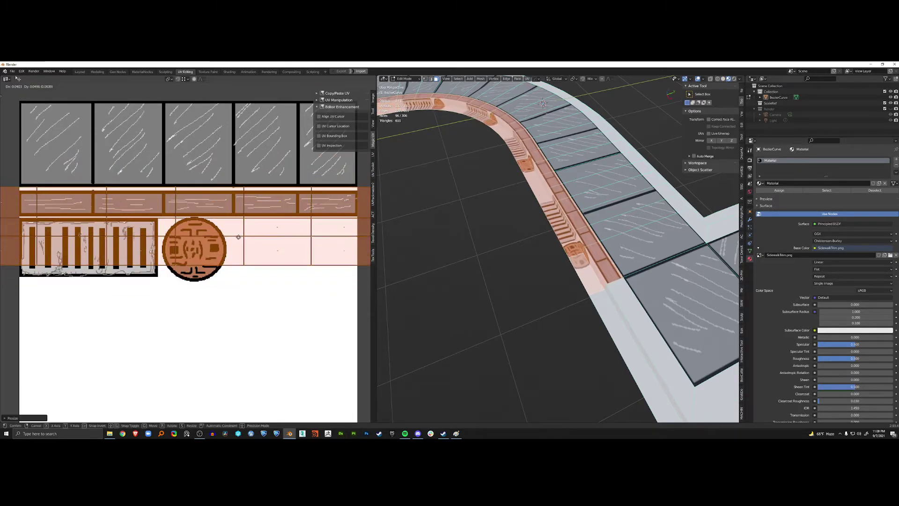
left_click(253, 242)
scroll(293, 247, "down", 10)
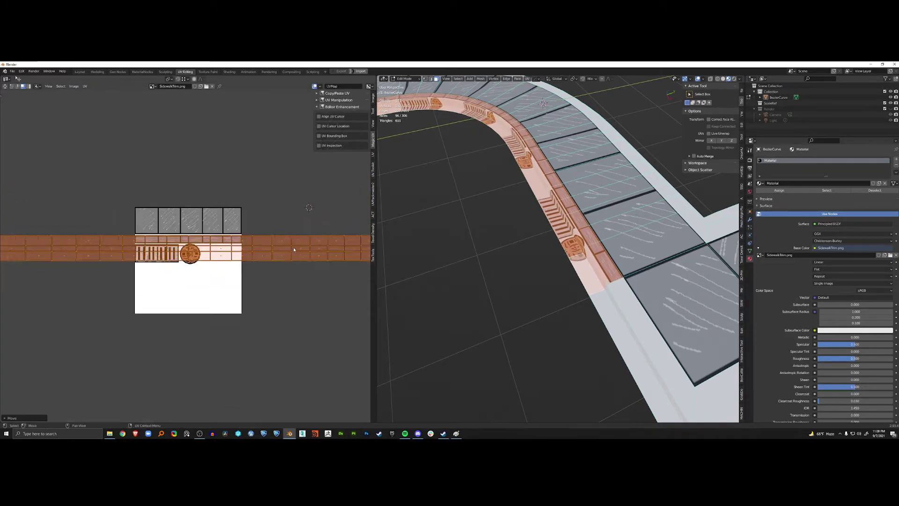
scroll(276, 257, "up", 9)
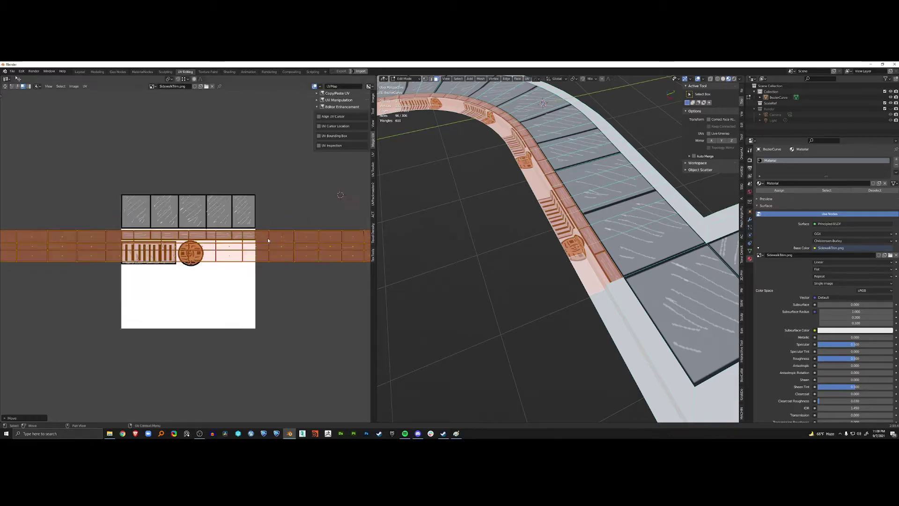
key("g")
key("y")
key("Escape")
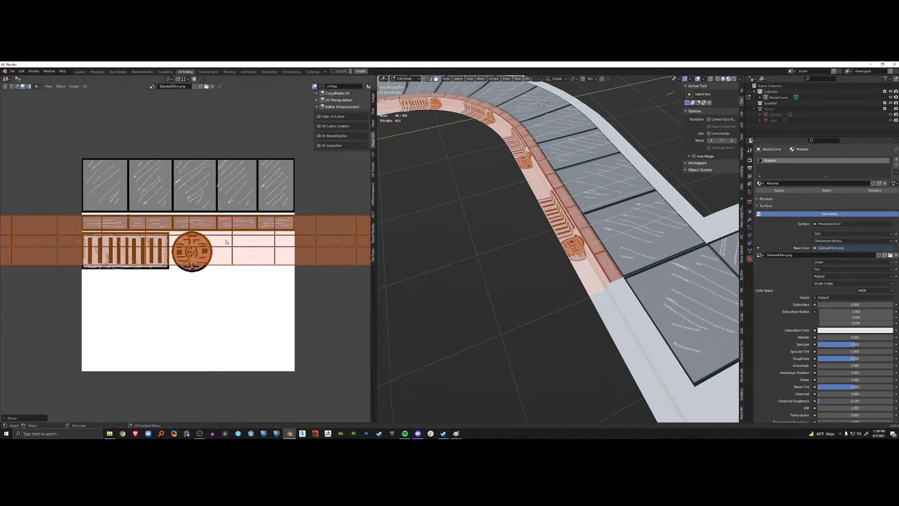
- Try to box-select only the top row of curb UV faces along the strip
scroll(80, 247, "down", 8)
left_click(79, 251)
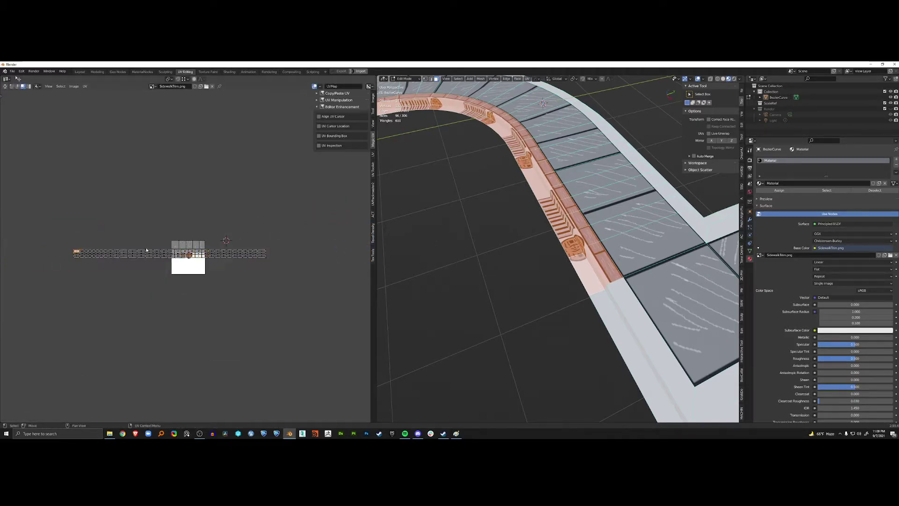
key("alt+a")
key("c")
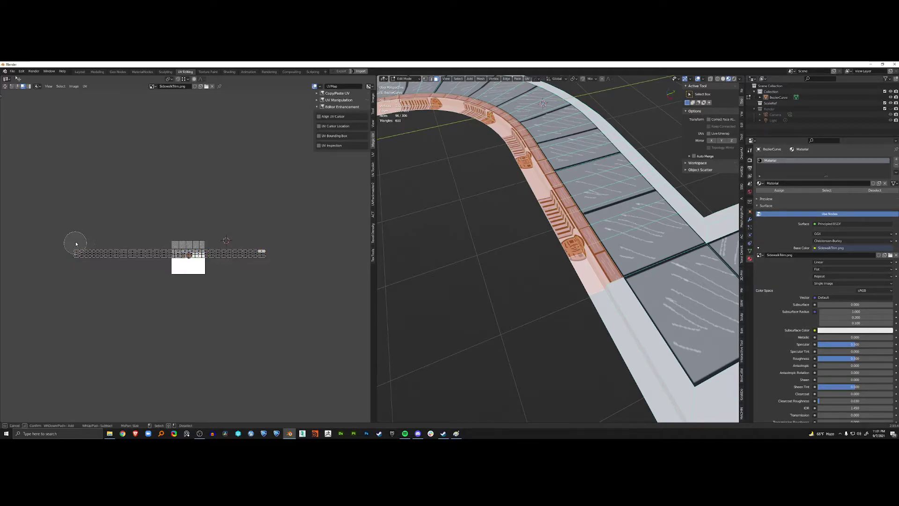
key("Escape")
key("b")
left_click_drag(64, 237, 302, 251)
scroll(302, 251, "up", 9)
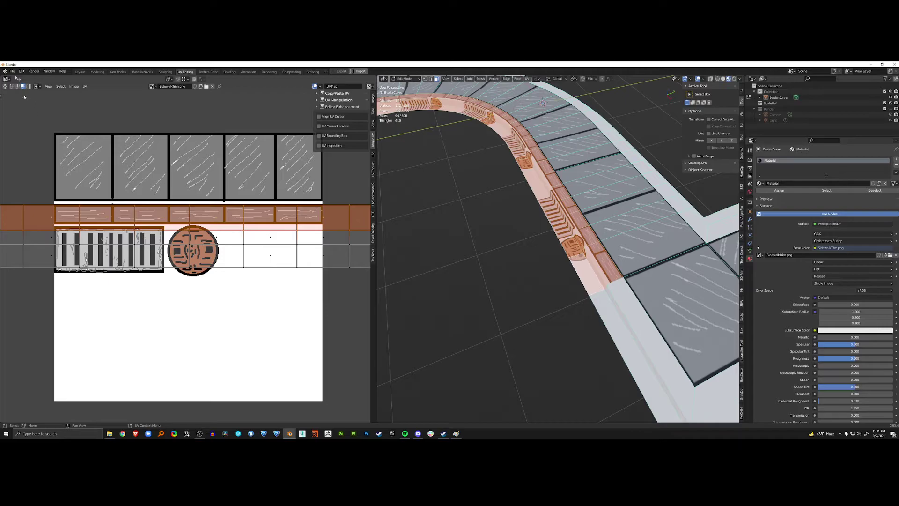
- Turn on UV sync selection and box-select the top row of curb UV faces along the entire strip
left_click(5, 86)
scroll(101, 211, "down", 9)
key("alt+a")
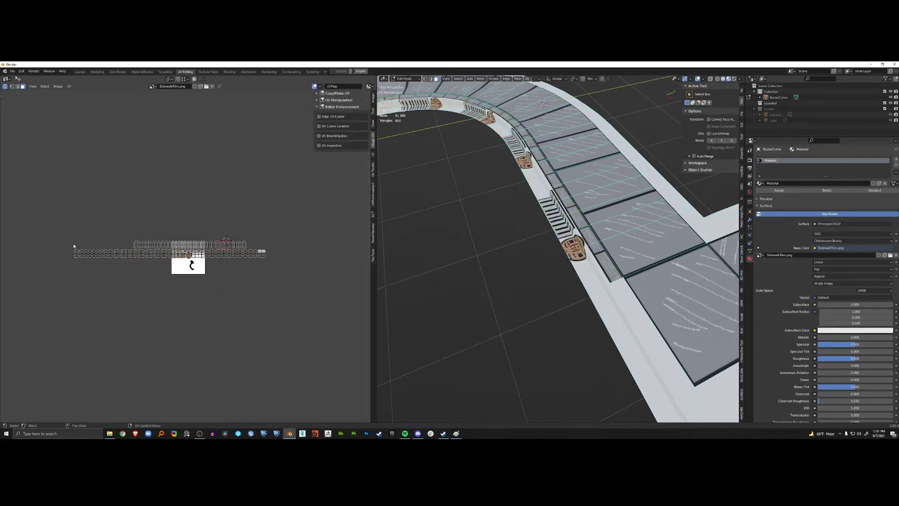
scroll(70, 239, "up", 1)
key("b")
left_click_drag(36, 246, 36, 249)
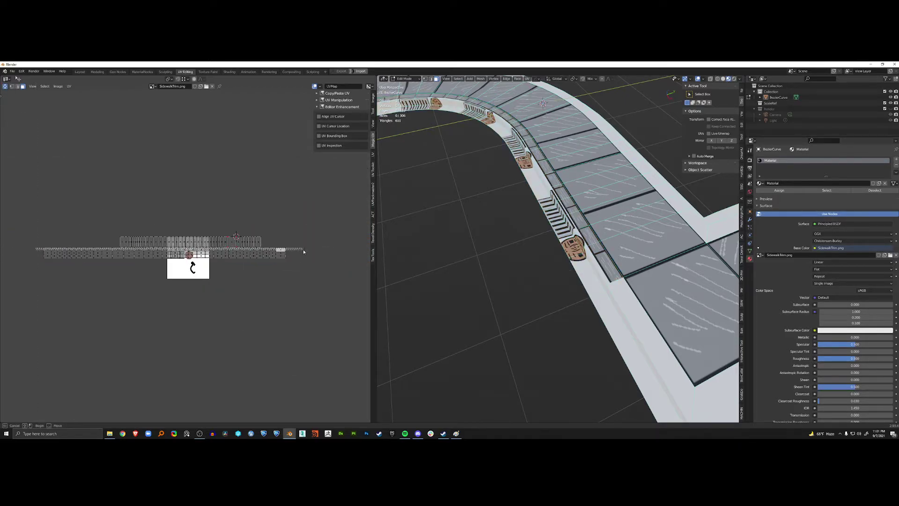
left_click_drag(303, 252, 303, 252)
scroll(236, 220, "up", 10)
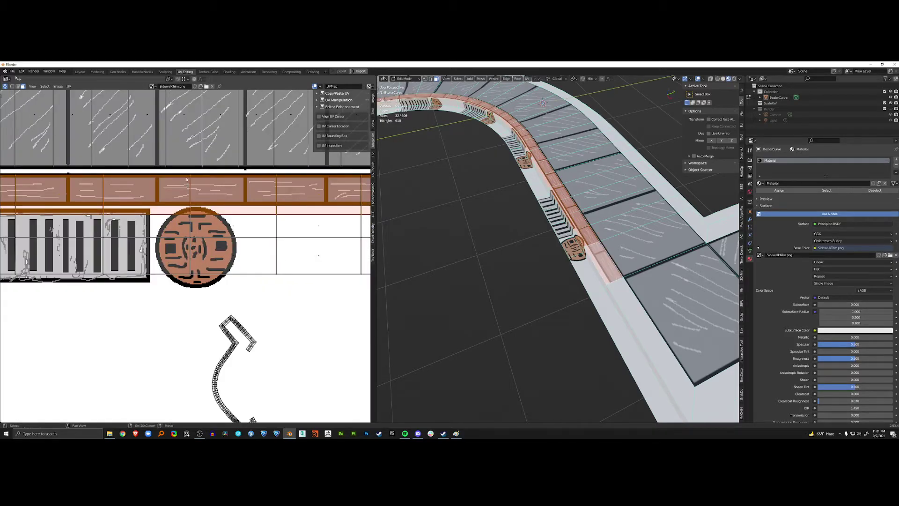
- Scale the top curb row vertically from the 2D cursor so it fits within the narrow brick band
key("s")
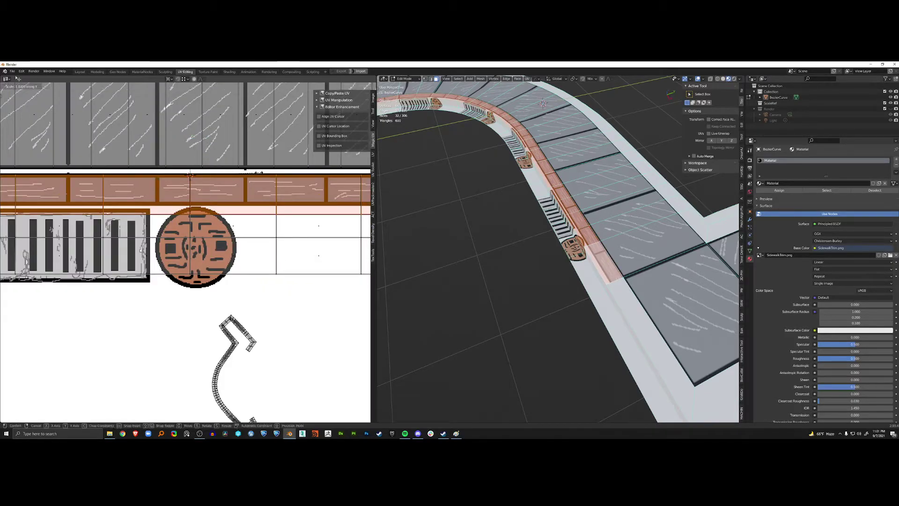
key("y")
left_click(234, 171)
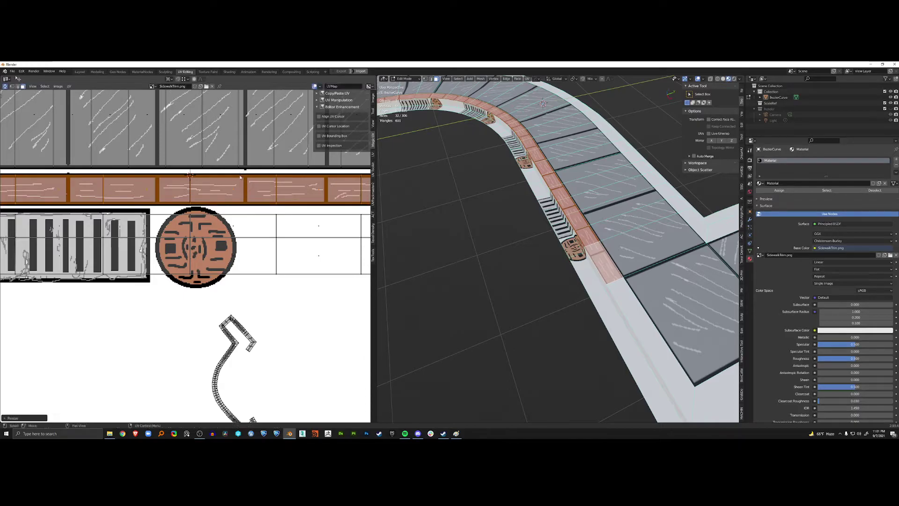
scroll(235, 217, "down", 4)
scroll(236, 216, "down", 5)
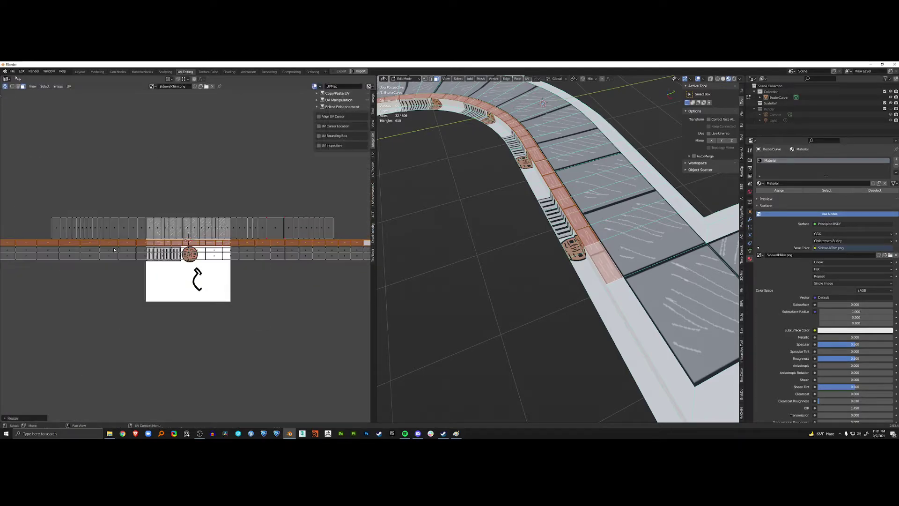
- Box-select the middle row of curb UV faces along the entire strip
left_click(14, 254)
key("v")
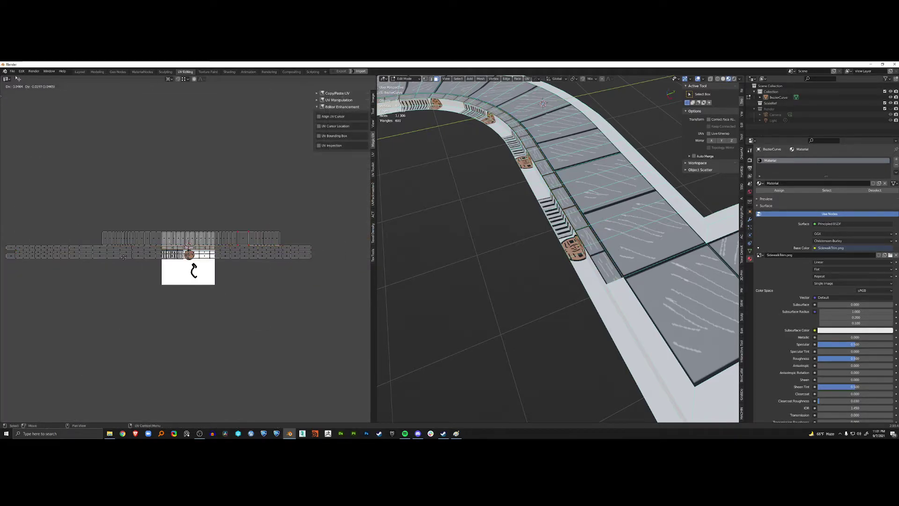
right_click(114, 256)
key("b")
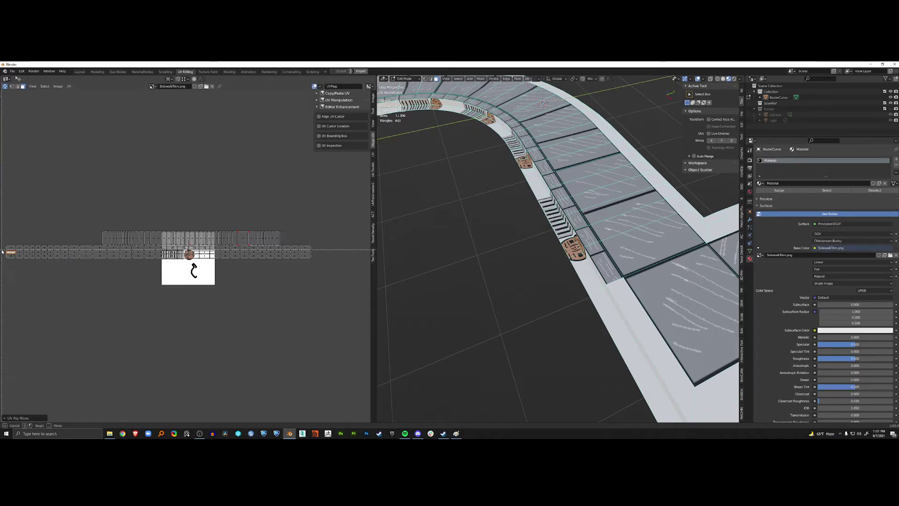
left_click_drag(3, 250, 323, 254)
- Move the middle curb row vertically onto the narrow brick band of the trim sheet
scroll(188, 255, "up", 7)
key("g")
key("y")
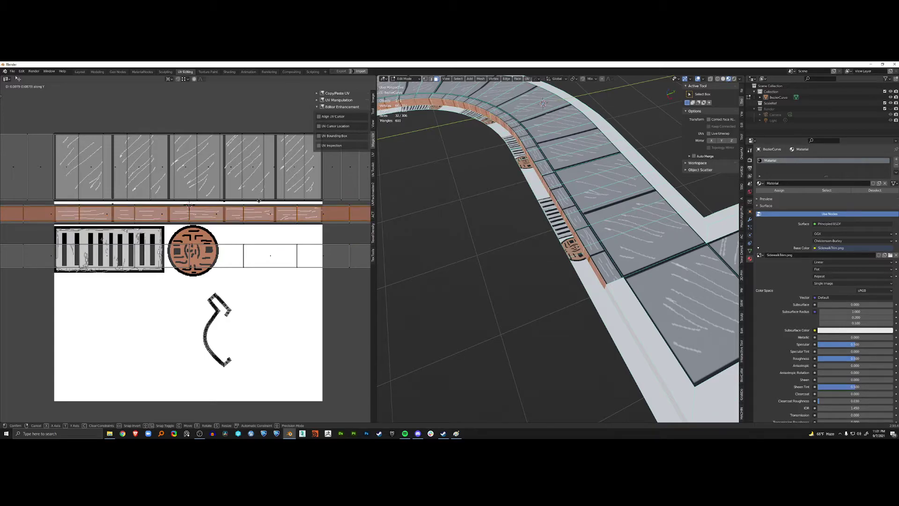
left_click(265, 191)
scroll(265, 192, "up", 4)
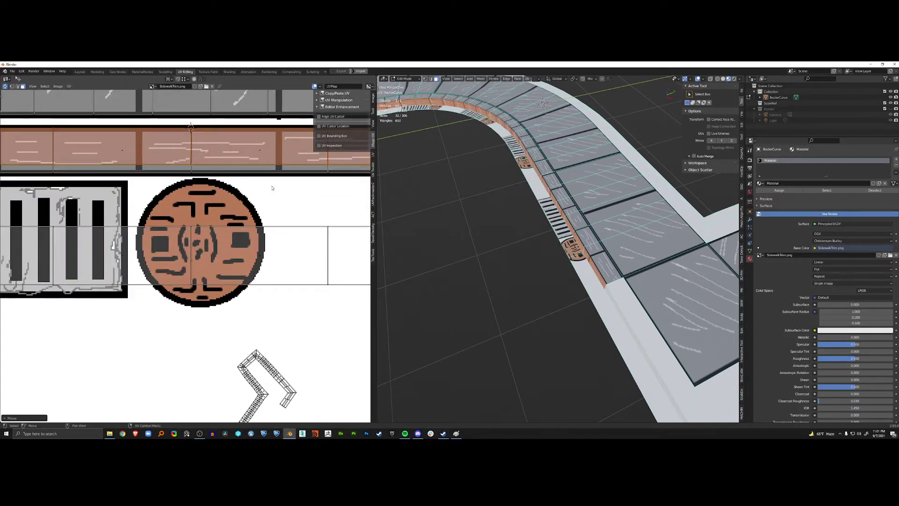
- Use the 2D cursor as pivot and scale the middle curb row vertically to fill the brick band's height
scroll(264, 207, "down", 3)
scroll(264, 219, "up", 3)
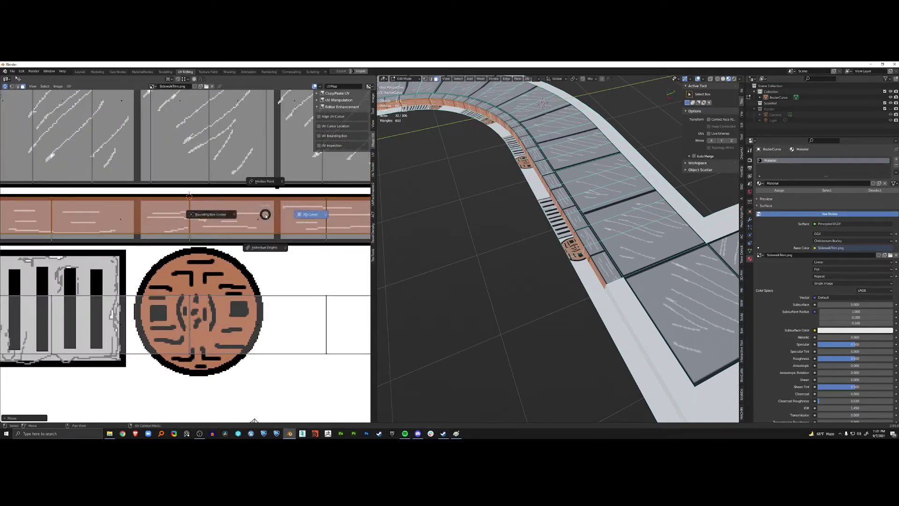
key("s")
key("y")
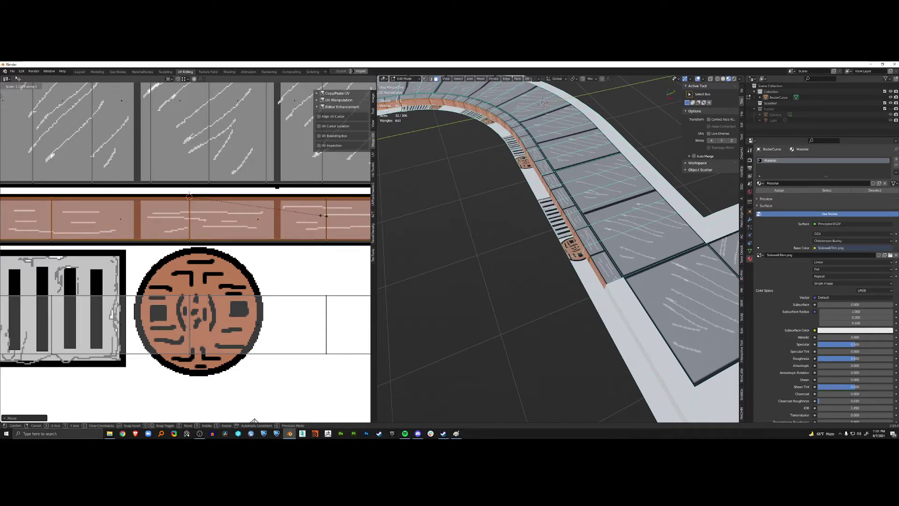
left_click(328, 218)
scroll(309, 243, "down", 3)
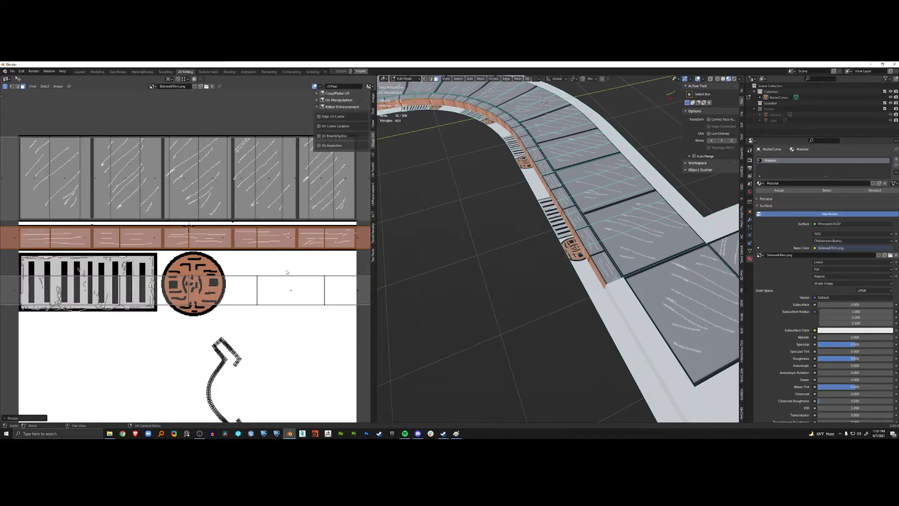
- Select the linked bottom row of curb UVs and move it vertically onto the narrow brick band
scroll(287, 273, "down", 3)
left_click(99, 293)
scroll(100, 292, "down", 3)
scroll(58, 271, "down", 3)
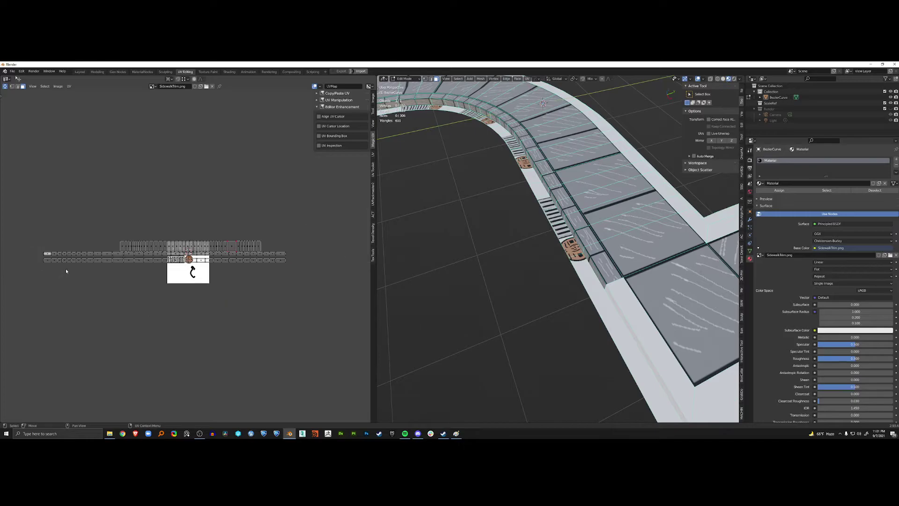
key("l")
scroll(114, 260, "up", 4)
scroll(227, 265, "up", 3)
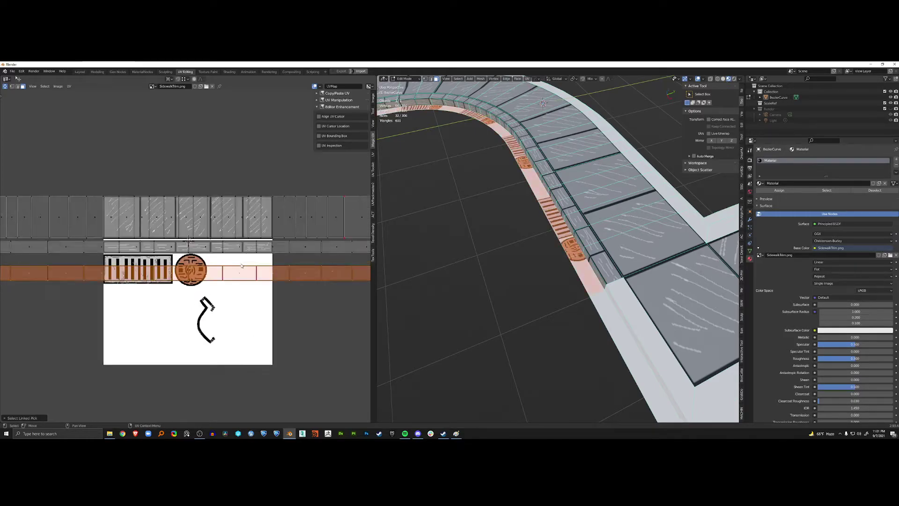
key("g")
key("y")
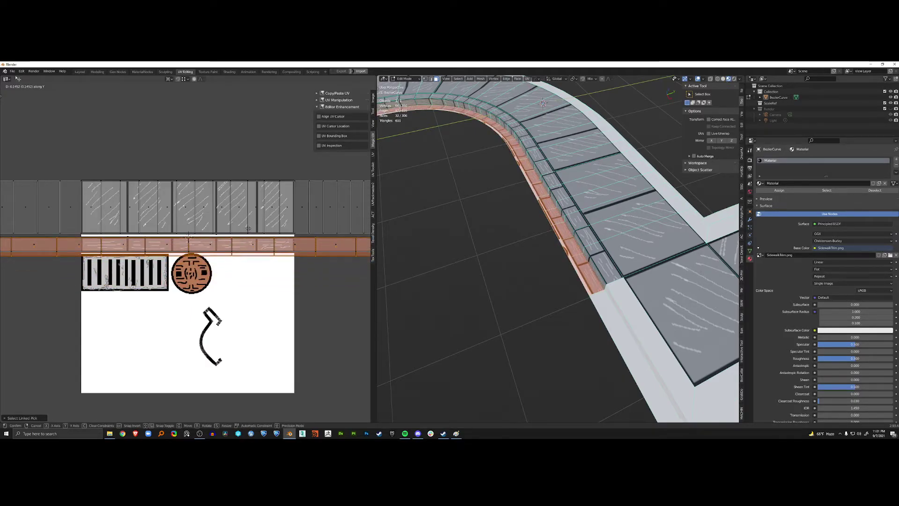
left_click(248, 231)
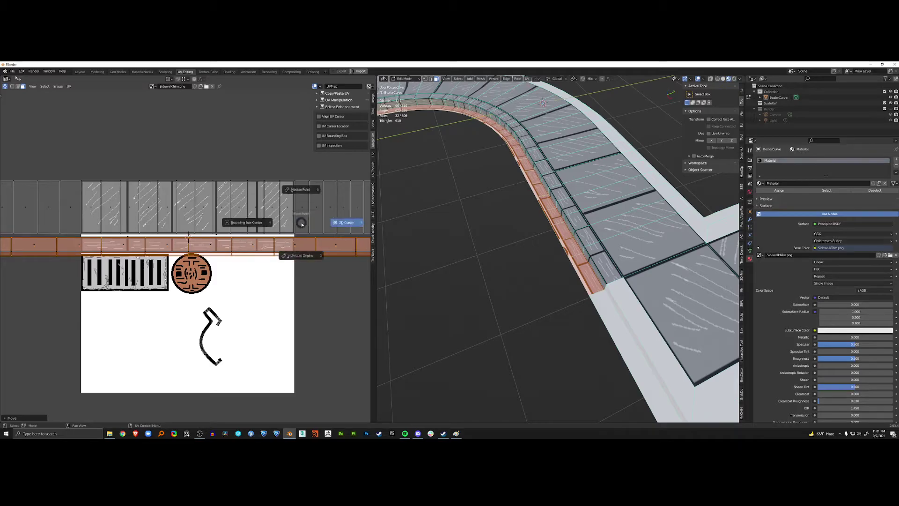
- Scale the bottom curb row vertically from the 2D cursor so it matches the brick band's height
key("s")
key("y")
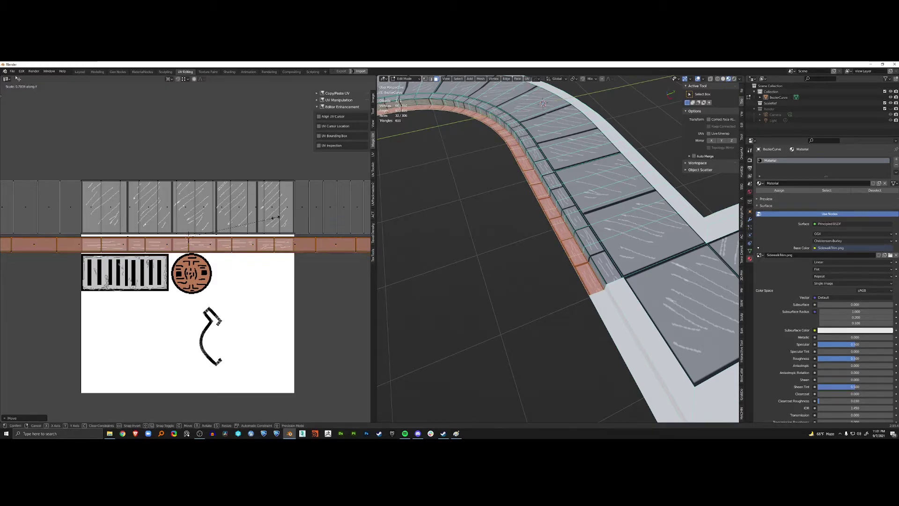
left_click(274, 218)
- Shift the bottom curb row's UVs horizontally so its brick joints are staggered against the rows above
middle_click_drag(557, 244, 637, 258)
key("Tab")
key("alt+a")
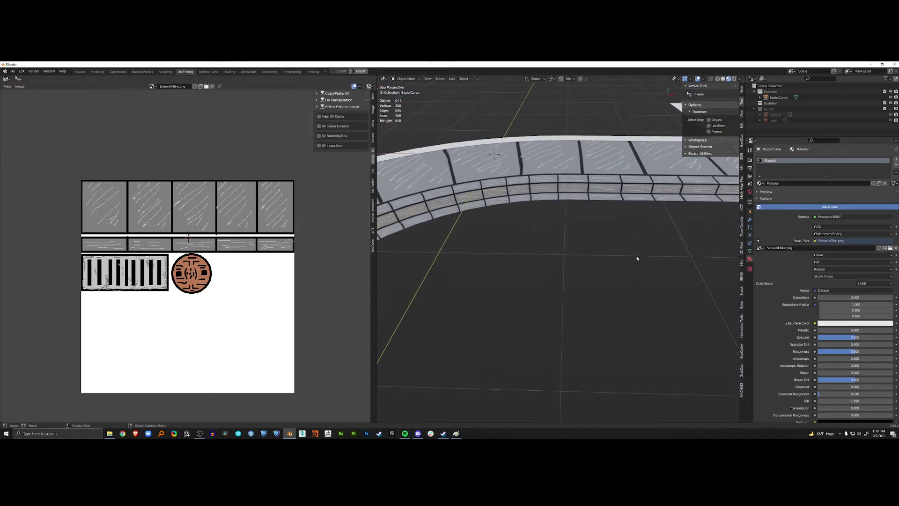
middle_click_drag(508, 211, 536, 241, "shift")
key("Tab")
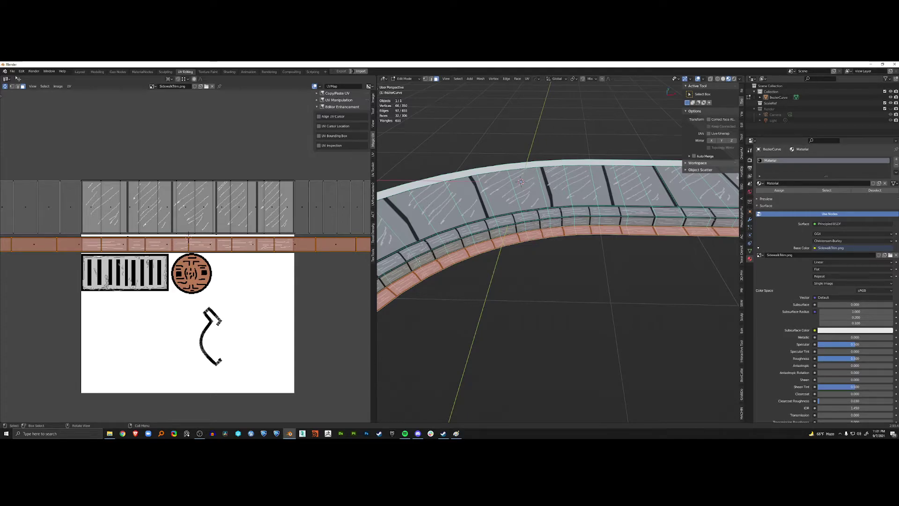
key("g")
key("x")
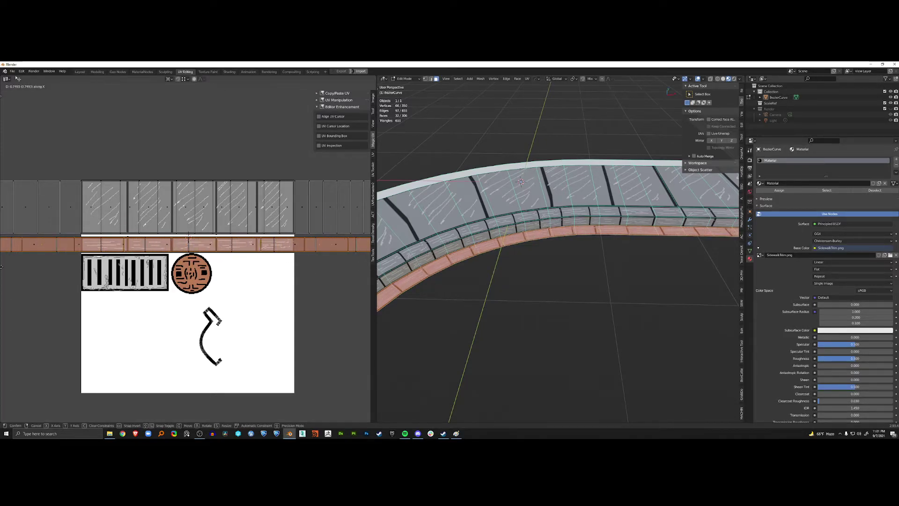
left_click(31, 267)
- Inspect the curb bricks and top slabs in Object Mode along the whole curved sidewalk and its corner ends
scroll(275, 298, "down", 3)
key("Tab")
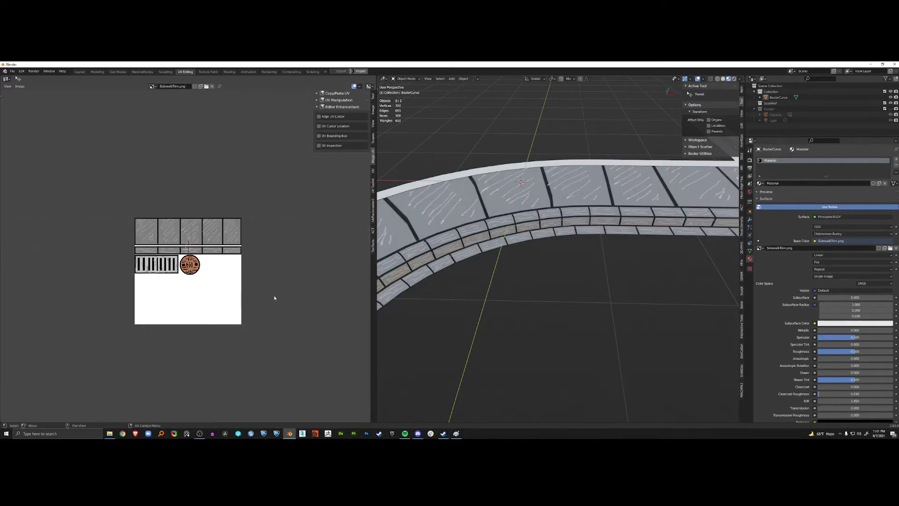
scroll(388, 318, "down", 6)
mouse_move(389, 318)
middle_mouse_down()
mouse_move(479, 272)
mouse_move(473, 256)
mouse_move(460, 259)
mouse_move(490, 274)
mouse_move(487, 265)
mouse_move(510, 265)
middle_mouse_up()
scroll(505, 255, "up", 4)
scroll(460, 259, "down", 5)
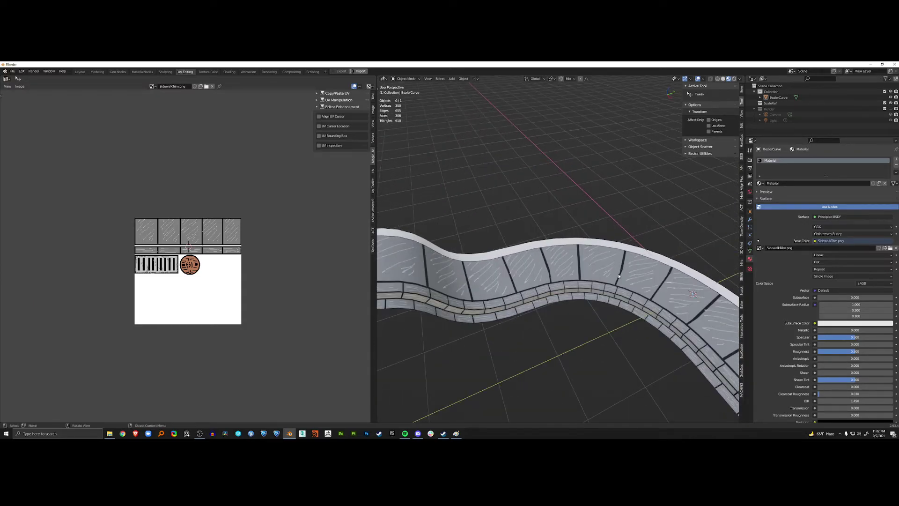
mouse_move(619, 276)
middle_mouse_down()
mouse_move(529, 276)
mouse_move(604, 262)
mouse_move(663, 277)
mouse_move(580, 277)
mouse_move(534, 309)
middle_mouse_up()
middle_click_drag(674, 337, 553, 282, "shift")
middle_click_drag(600, 304, 585, 279)
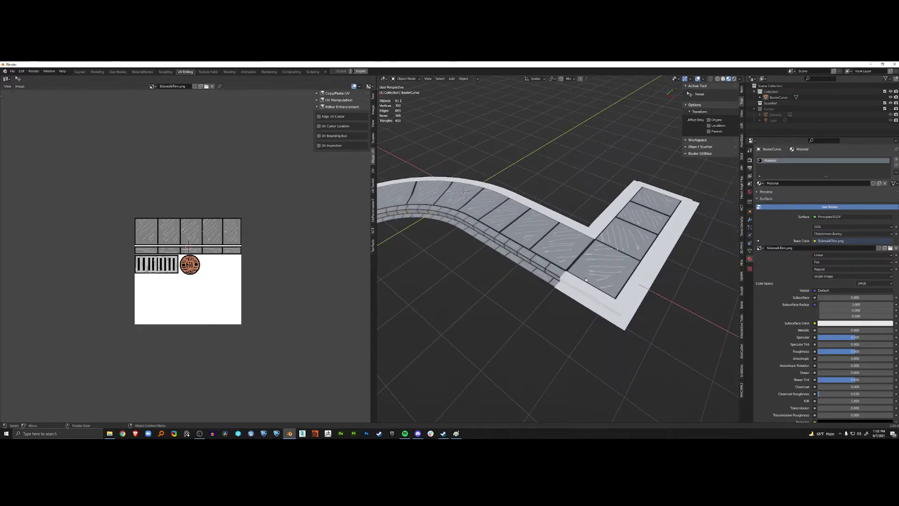
scroll(468, 244, "down", 3)
middle_click_drag(468, 245, 618, 246, "shift")
- Switch the sidewalk mesh to Edit Mode and select the unmapped face where the curb meets the sidewalk's far end
key("Tab")
scroll(516, 258, "up", 3)
middle_click_drag(457, 246, 484, 261)
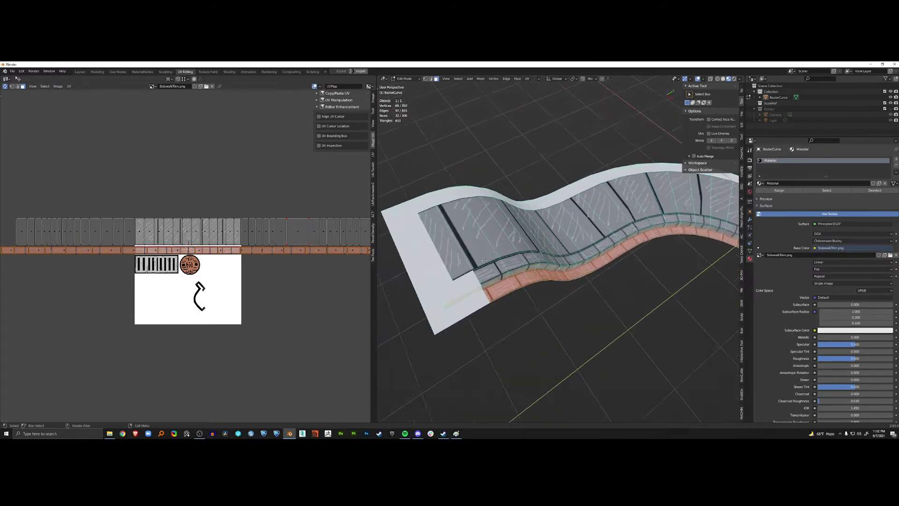
scroll(484, 261, "up", 1)
left_click(401, 305)
scroll(495, 268, "down", 2)
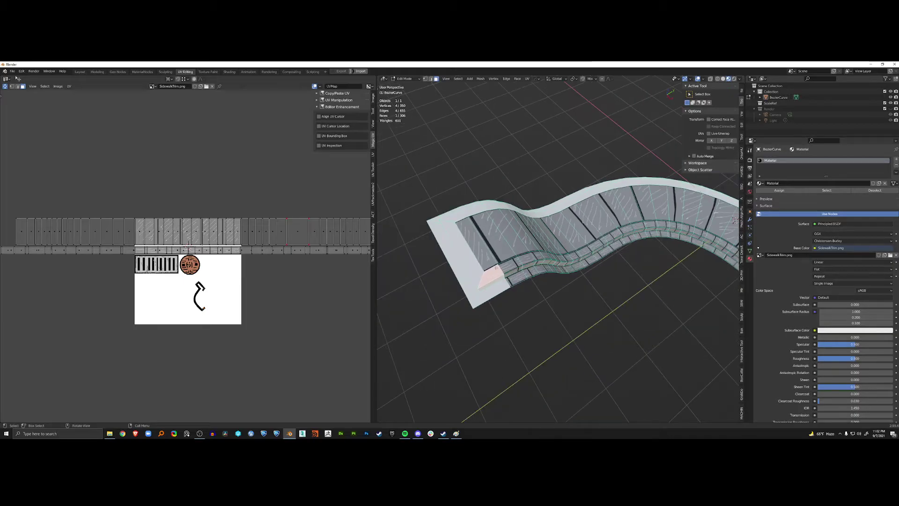
middle_click_drag(523, 261, 483, 276)
left_click(488, 270)
key("alt+a")
key("l")
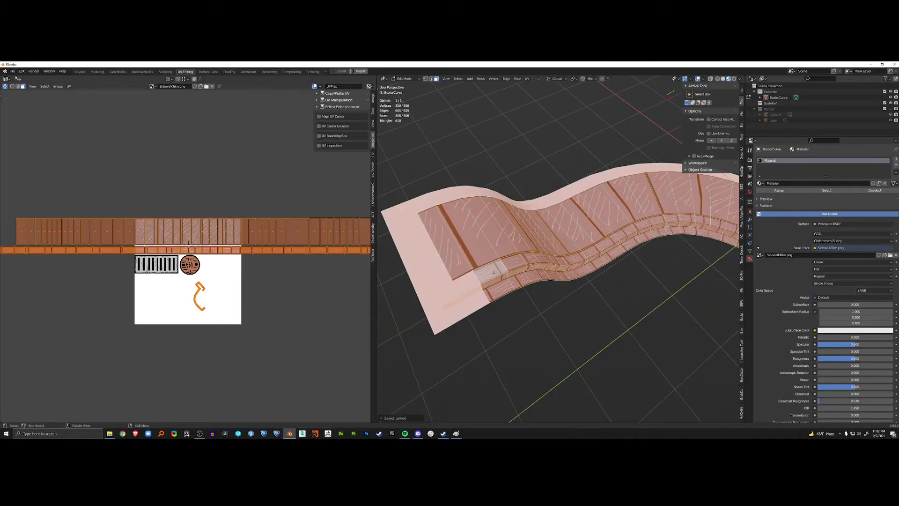
key("alt+a")
key("l")
key("alt+a")
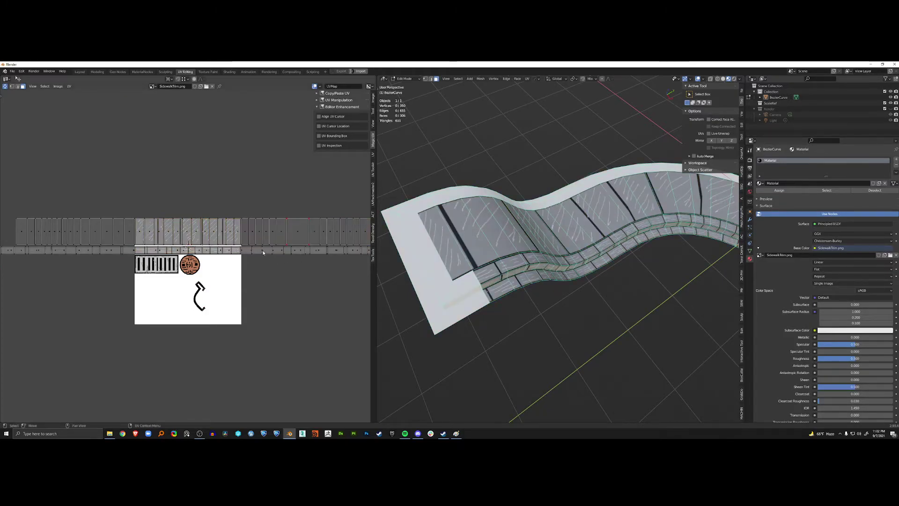
- Select the linked UV islands of the three curb rows and the top slabs and pin them in place
key("l")
scroll(225, 264, "down", 2)
key("l")
key("l")
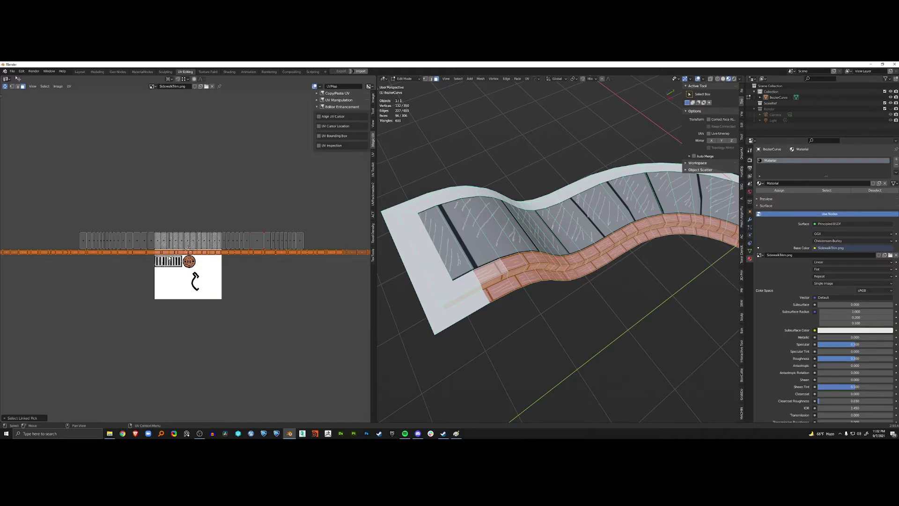
key("alt+a")
key("l")
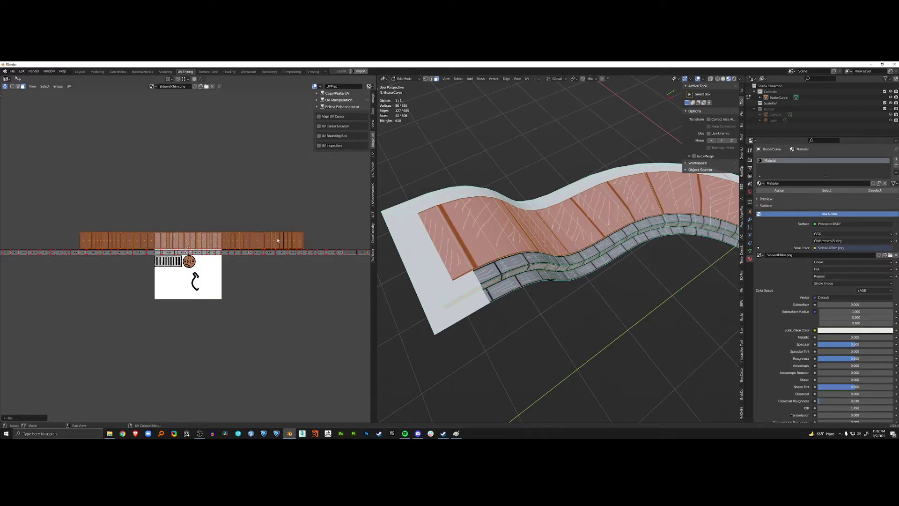
key("alt+a")
middle_click_drag(205, 264, 257, 263)
scroll(252, 260, "up", 2)
key("l")
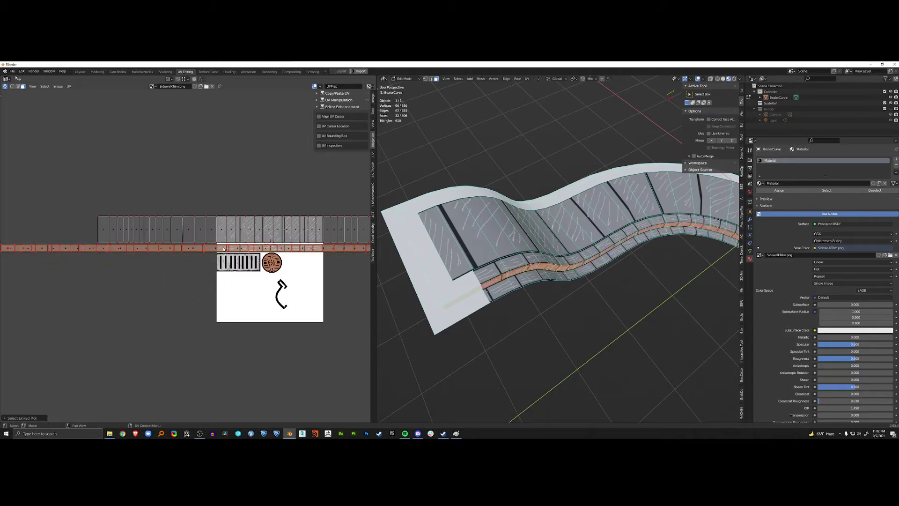
scroll(224, 249, "down", 3)
middle_click_drag(161, 275, 179, 276)
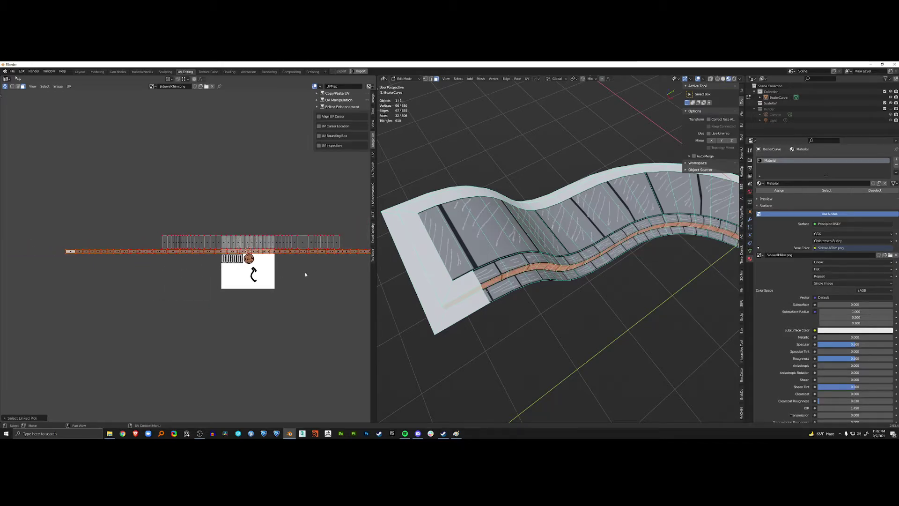
key("alt+a")
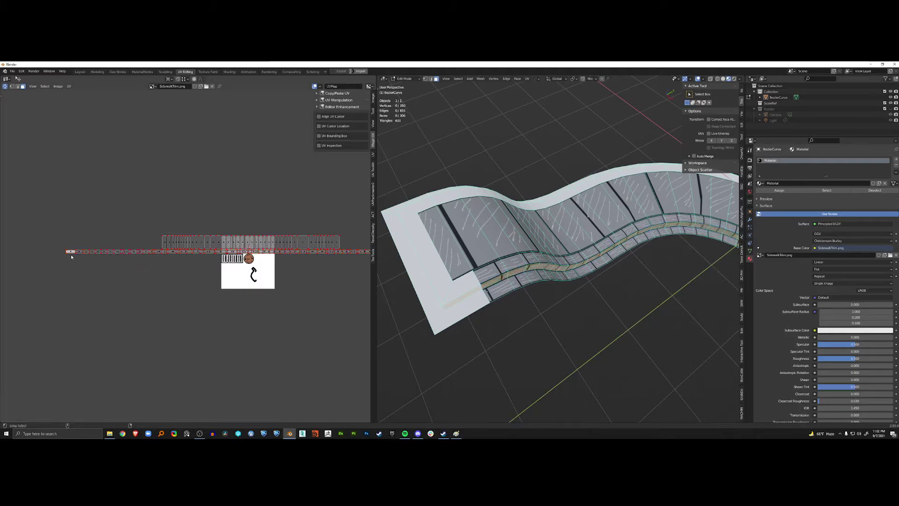
- Select all three linked curb rows together with the adjoining unmapped faces at both ends of the sidewalk
key("l")
key("l")
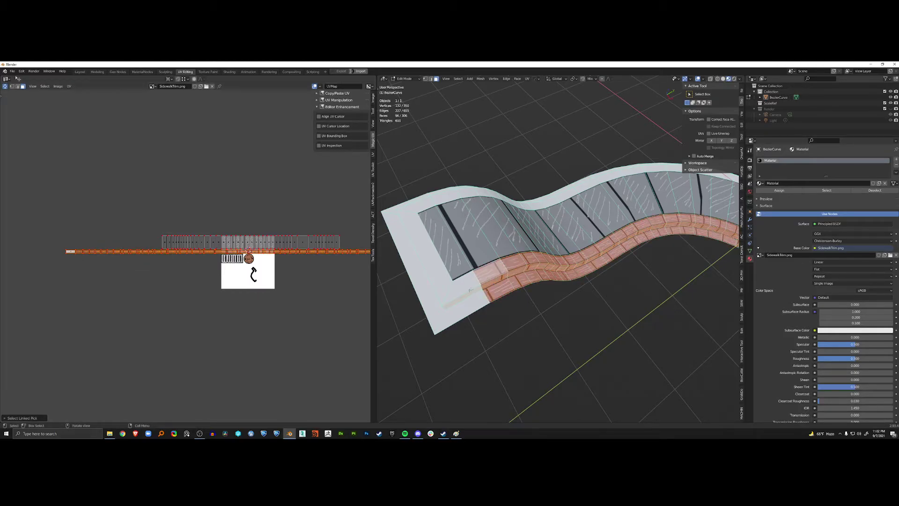
key("l")
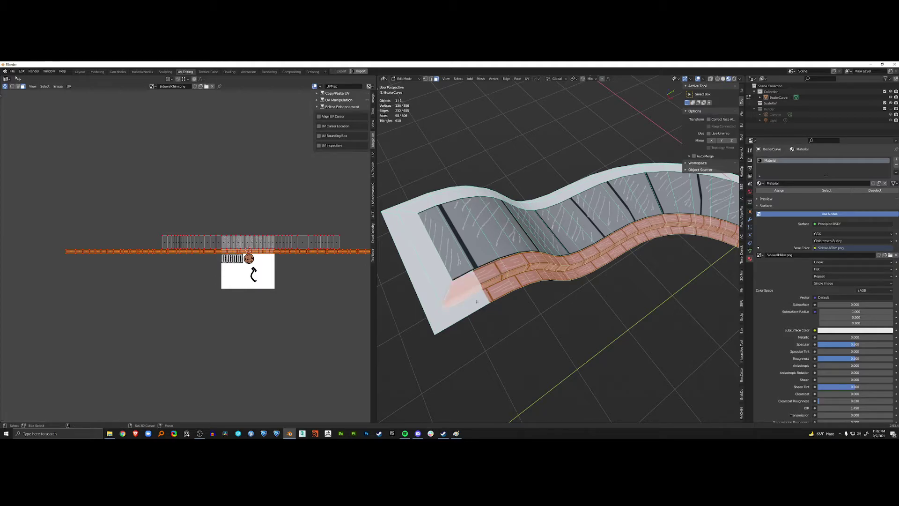
middle_click_drag(469, 283, 512, 237)
scroll(529, 275, "down", 1)
scroll(493, 279, "up", 2)
left_click(485, 250, "shift")
left_click(497, 237, "shift")
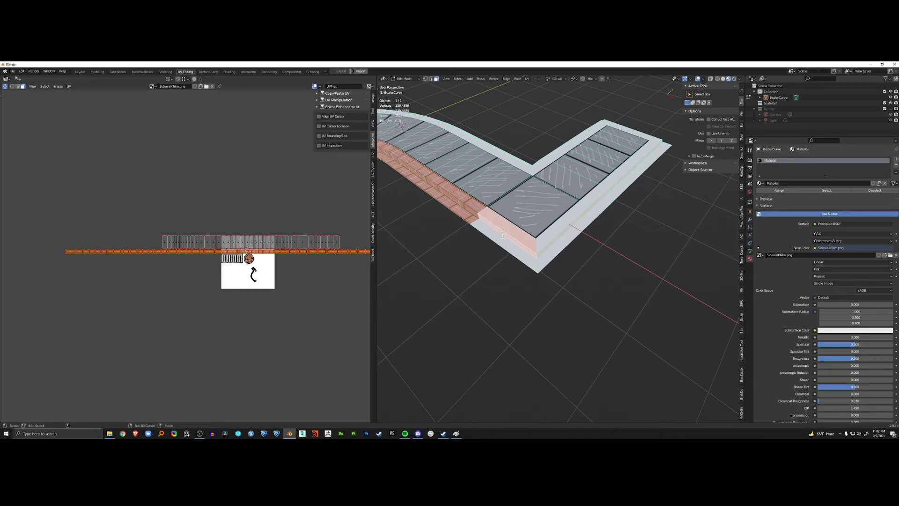
- Try to unwrap the three curb rows and their end faces together in a single pass
key("u")
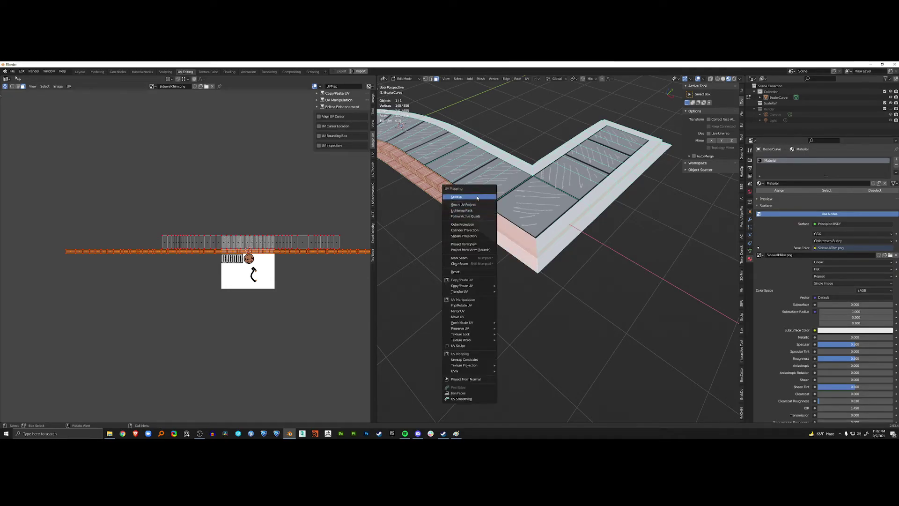
left_click(472, 195)
scroll(112, 293, "up", 2)
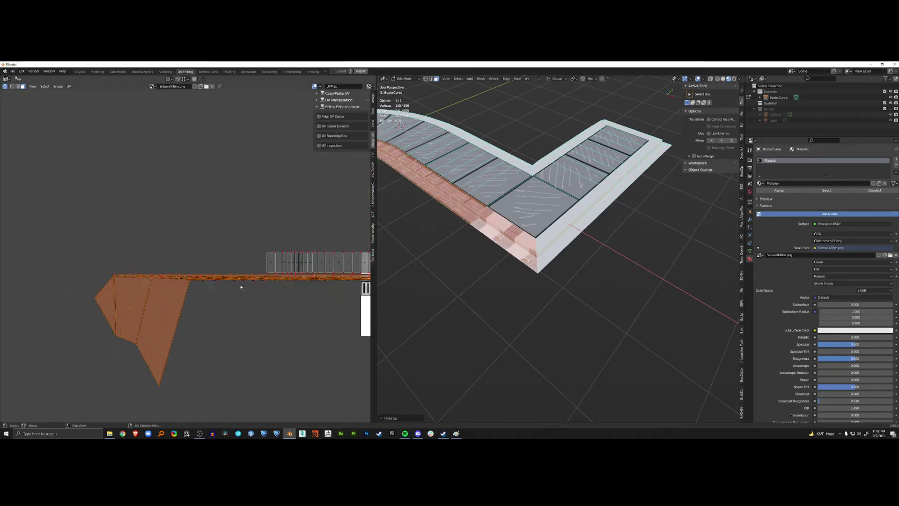
middle_click_drag(468, 263, 578, 294)
scroll(552, 271, "down", 3)
key("ctrl+z")
key("alt+a")
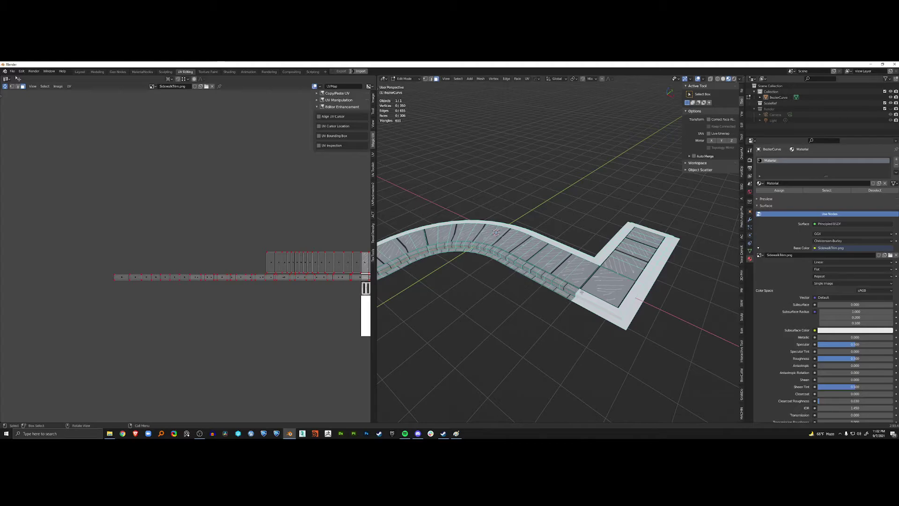
- Select the linked top curb row, add its unmapped end faces, and unwrap them so they extend the pinned row
key("l")
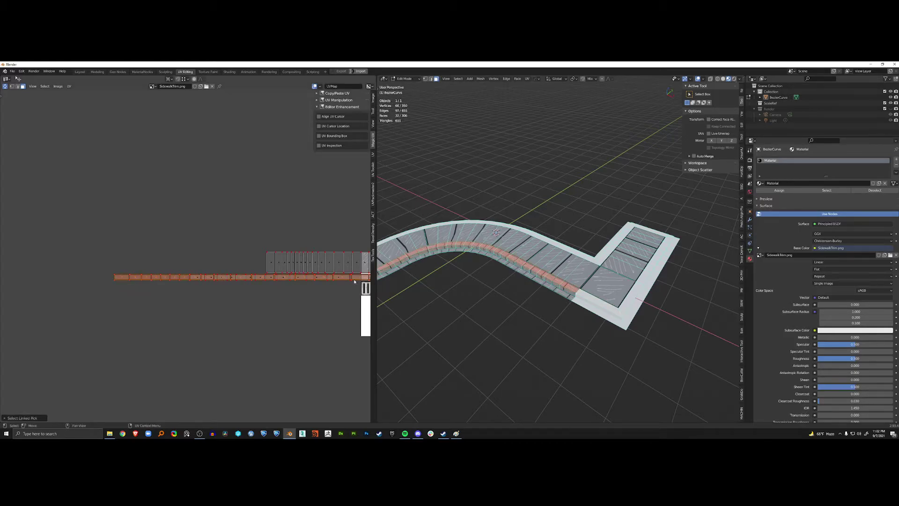
middle_click_drag(473, 244, 426, 255)
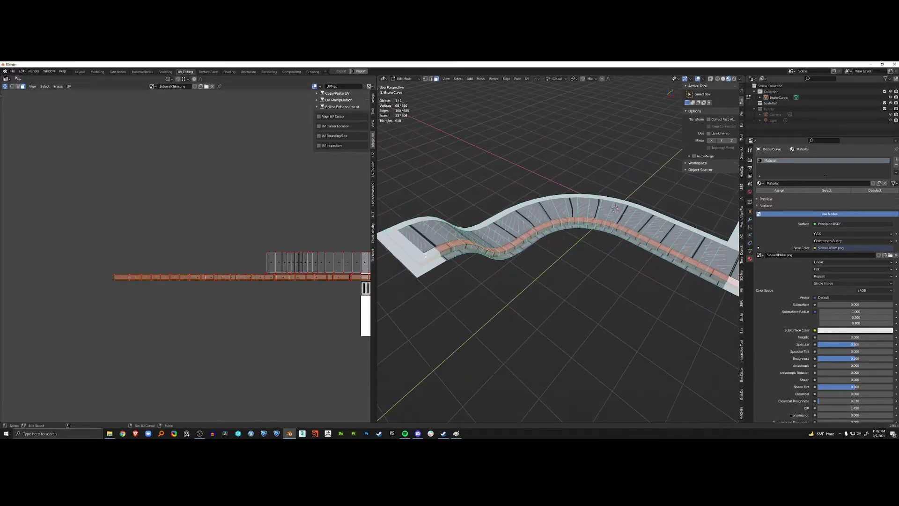
key("u")
left_click(490, 216)
middle_click_drag(491, 217, 508, 231)
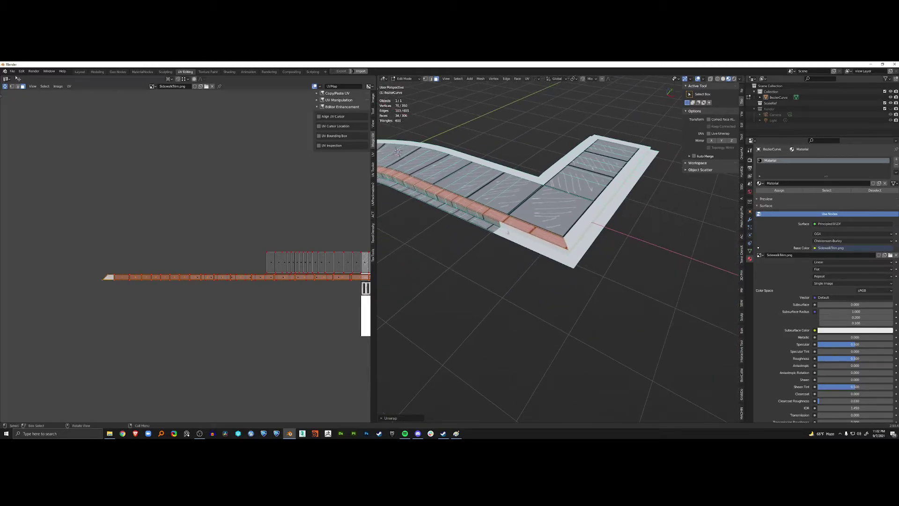
- Select the linked middle curb row with its unmapped end faces and unwrap them onto the pinned strip
key("alt+a")
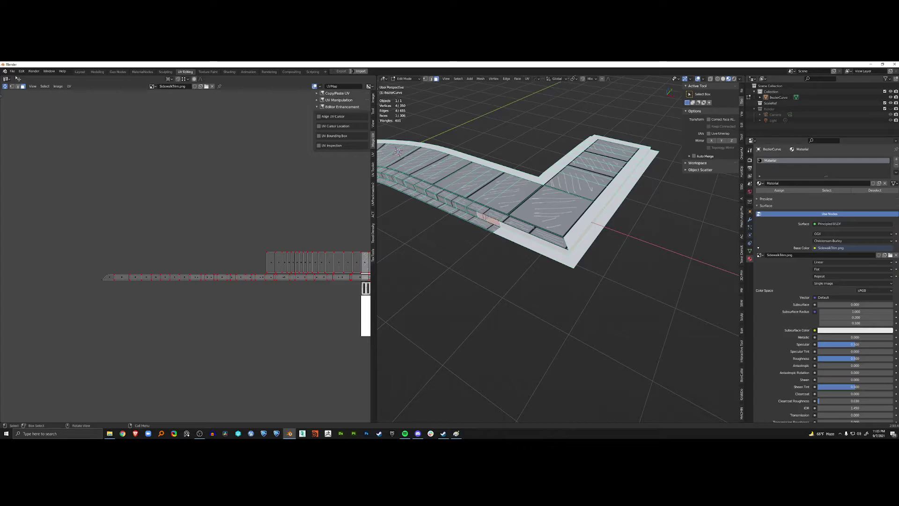
key("ctrl+l")
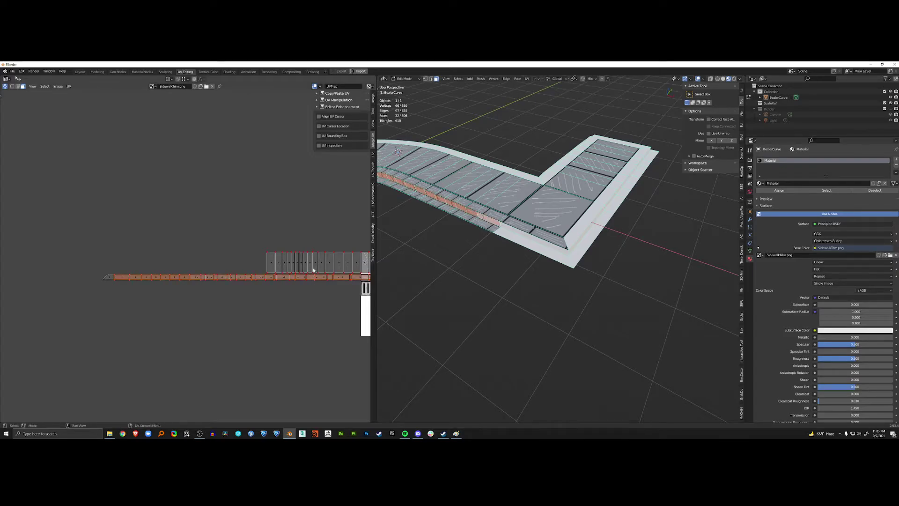
key("alt+a")
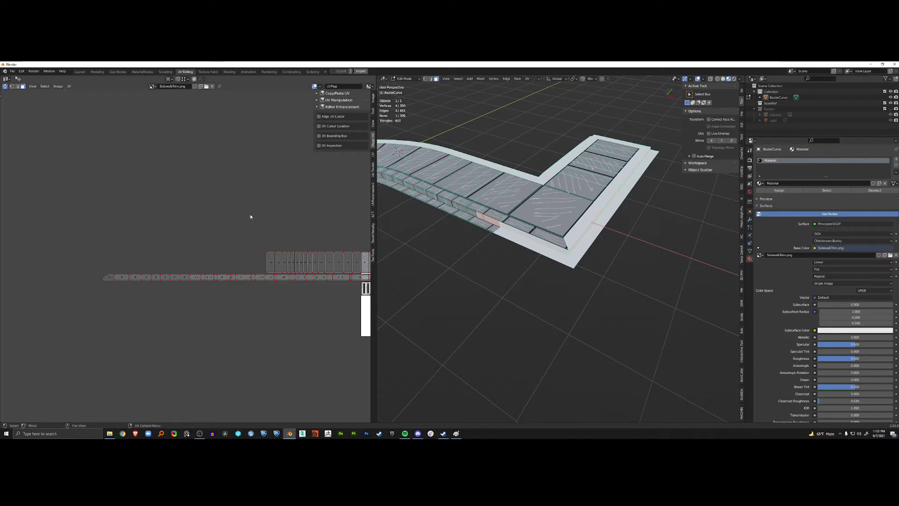
key("ctrl+l")
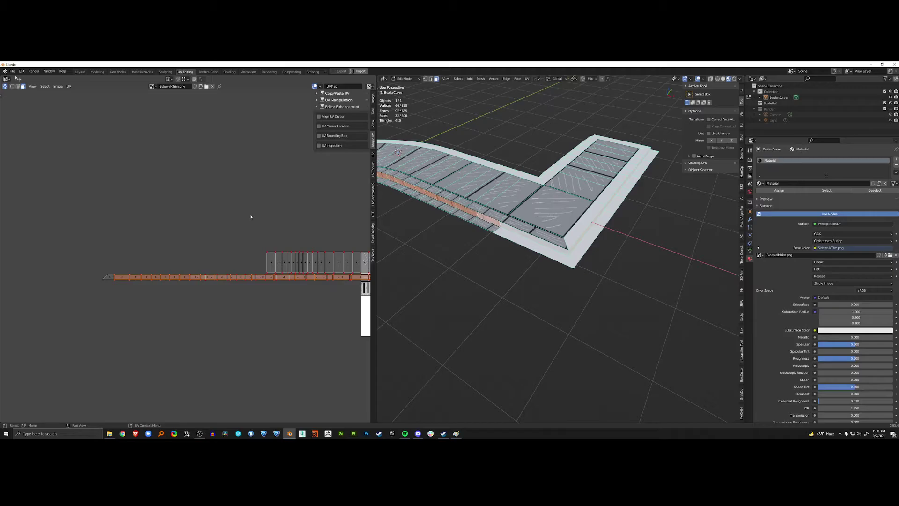
left_click(521, 231, "shift")
middle_click_drag(521, 232, 698, 284, "shift")
middle_click_drag(562, 220, 532, 223)
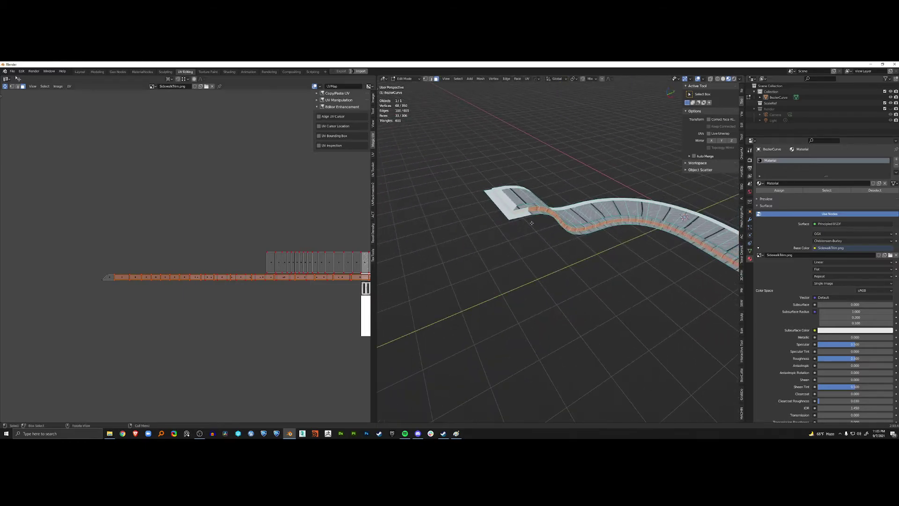
key("u")
left_click(235, 280)
key("alt+a")
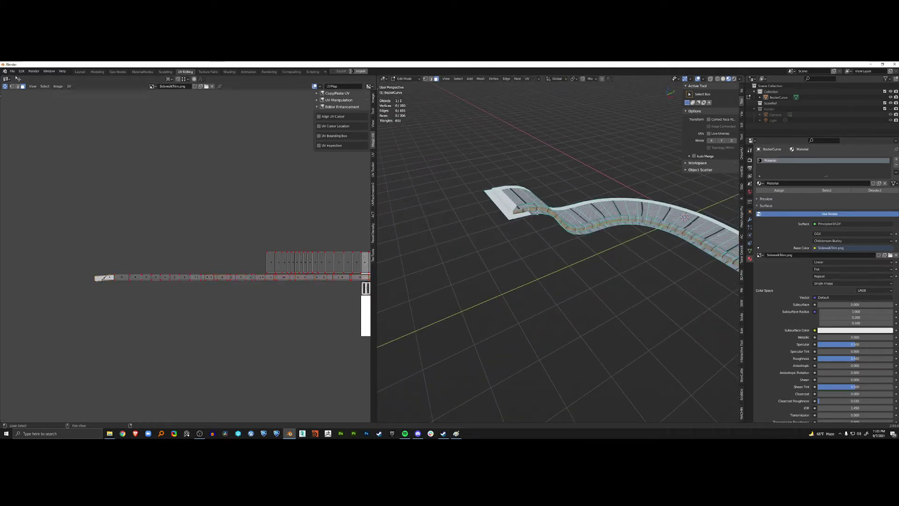
- Select the linked bottom curb row, add its unmapped faces at both ends, and unwrap them onto the pinned strip
left_click(196, 277)
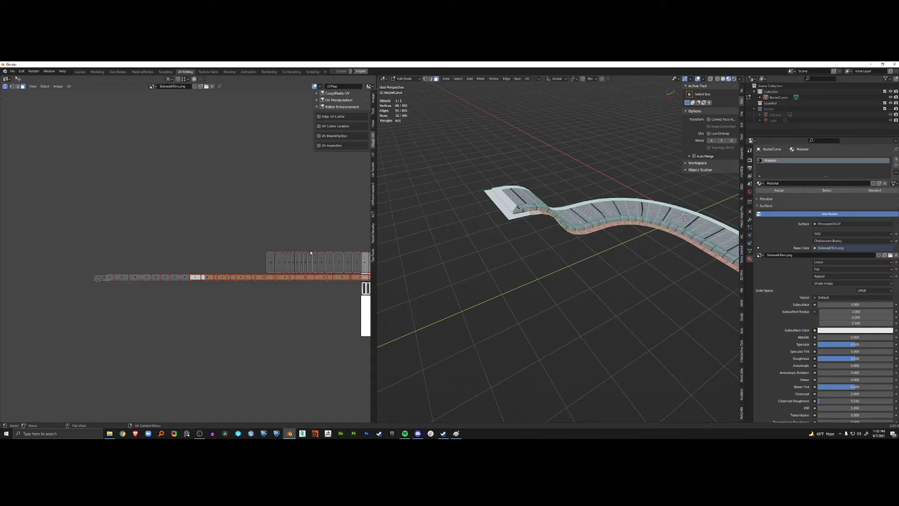
left_click(519, 215, "shift")
middle_click_drag(707, 296, 548, 251, "shift")
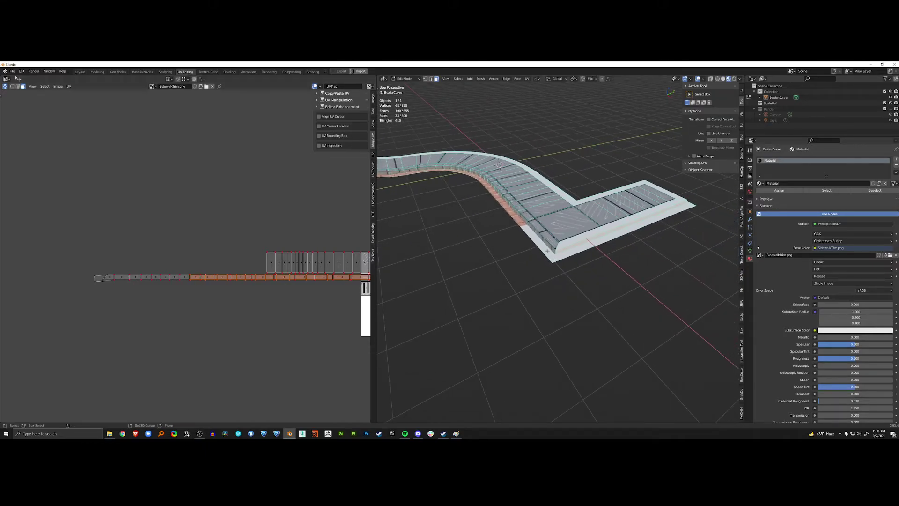
key("u")
left_click(529, 219)
middle_click_drag(529, 222, 543, 266)
scroll(487, 236, "up", 8)
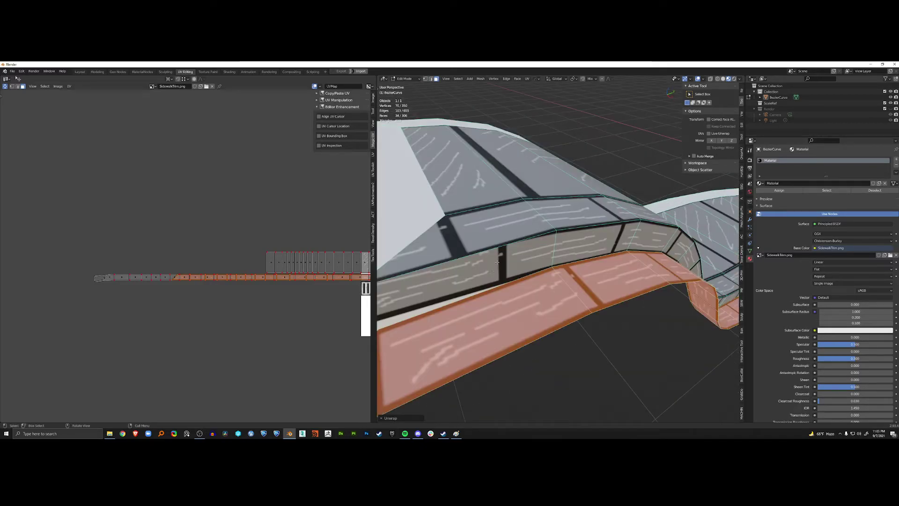
- Set UV snapping to Vertex and try to move the middle curb end face's upper outer corner vertically
left_click(489, 267)
scroll(109, 288, "up", 5)
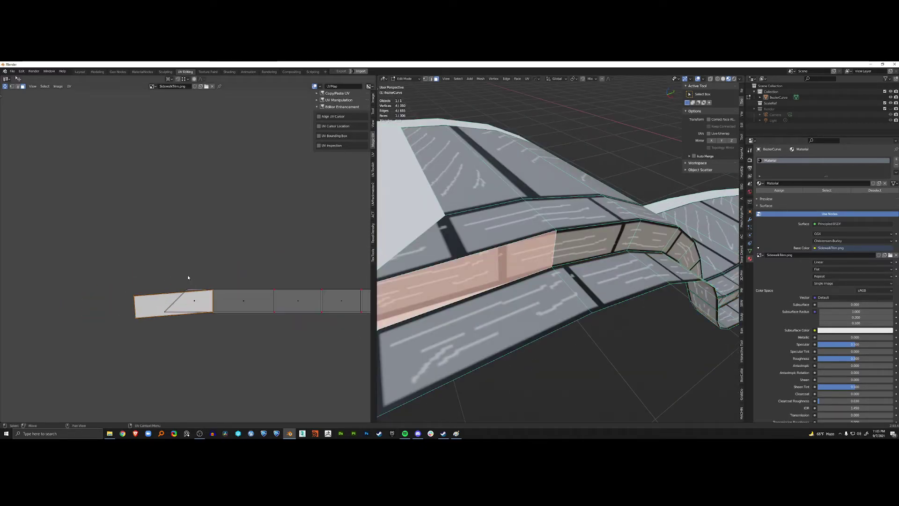
key("1")
left_click(186, 78)
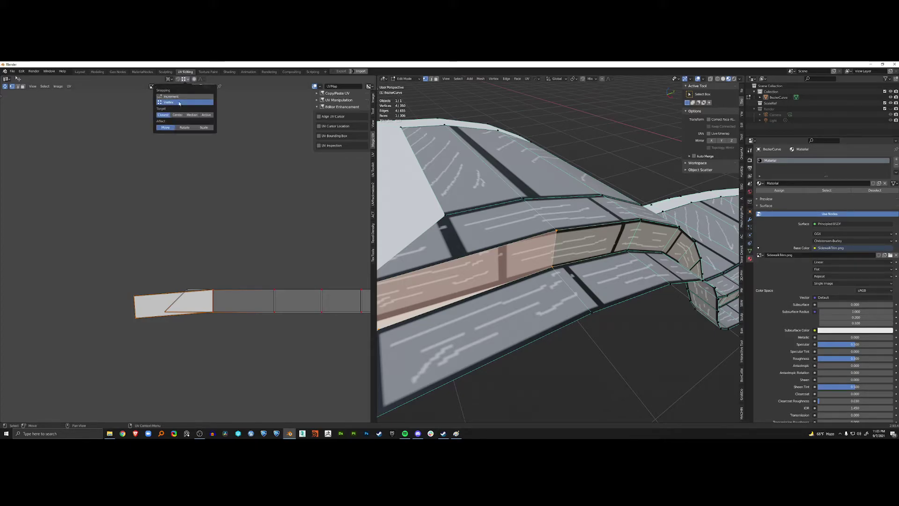
left_click(134, 297)
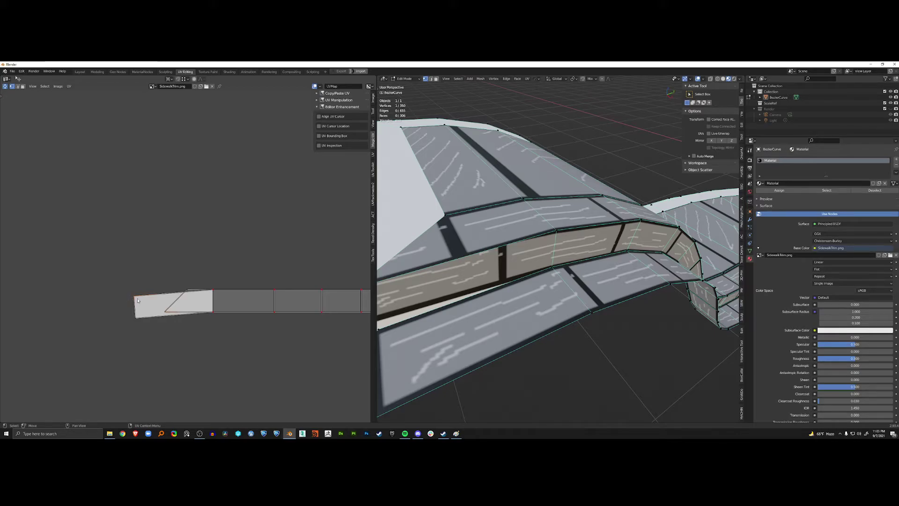
key("g")
key("y")
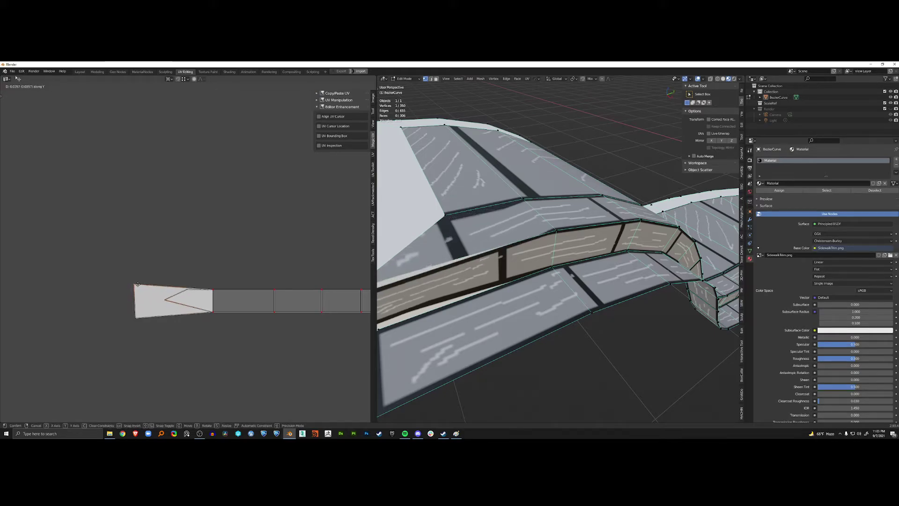
key("Escape")
- Select the whole mesh and snap the middle curb end face's two outer corners vertically to the strip's upper and lower edges
left_click(6, 87)
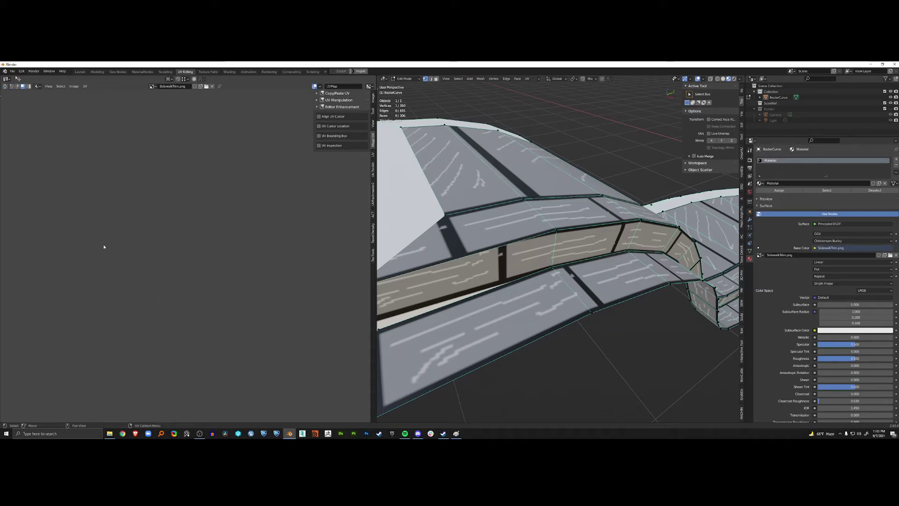
key("a")
scroll(452, 294, "down", 8)
left_click(134, 296)
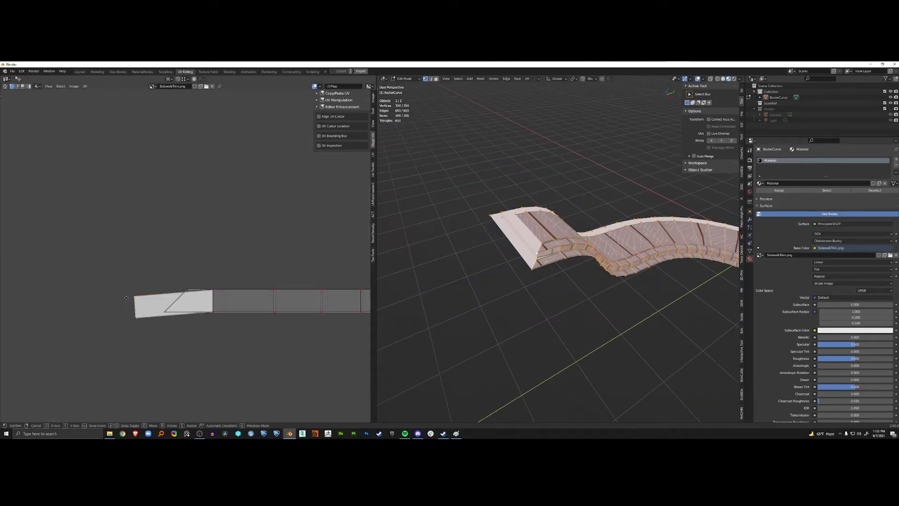
key("g")
key("y")
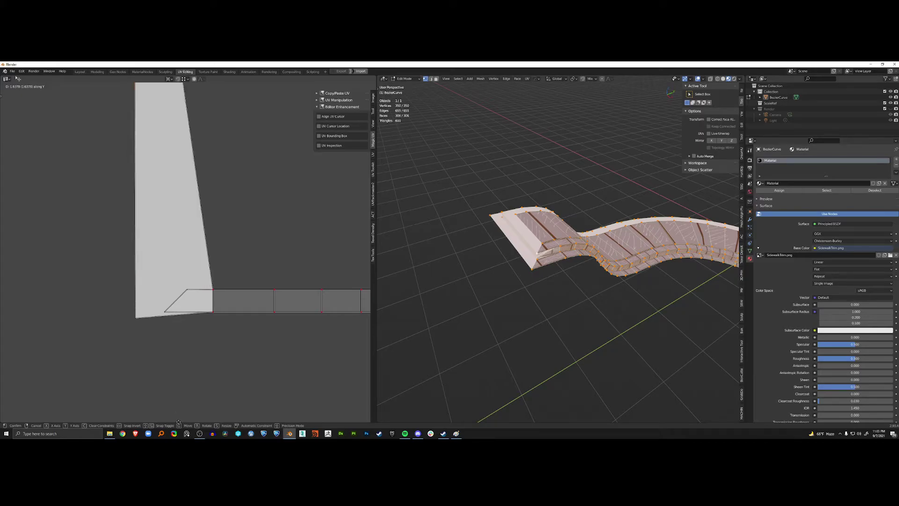
right_click(212, 290)
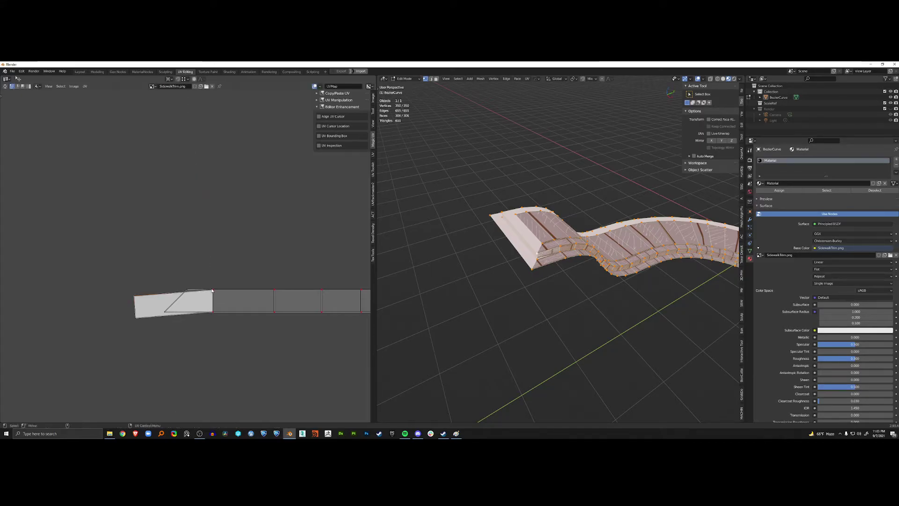
key("g")
key("y")
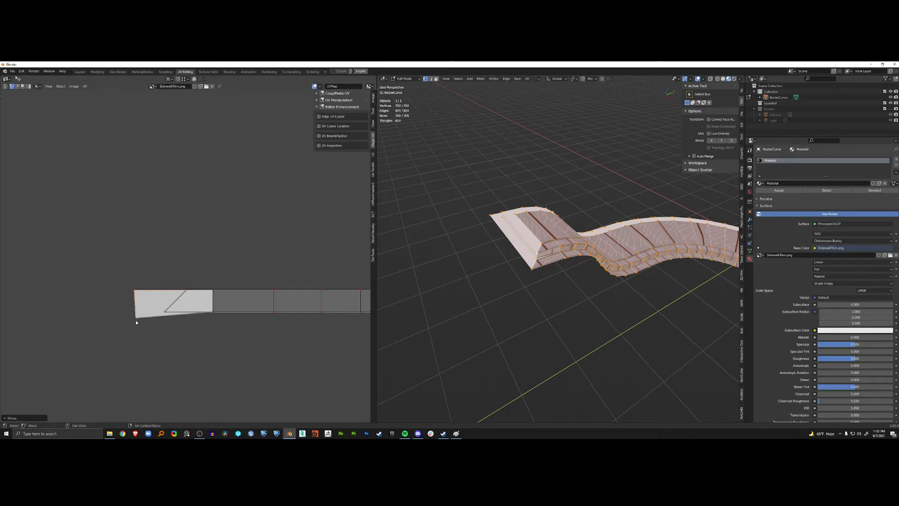
left_click(218, 316)
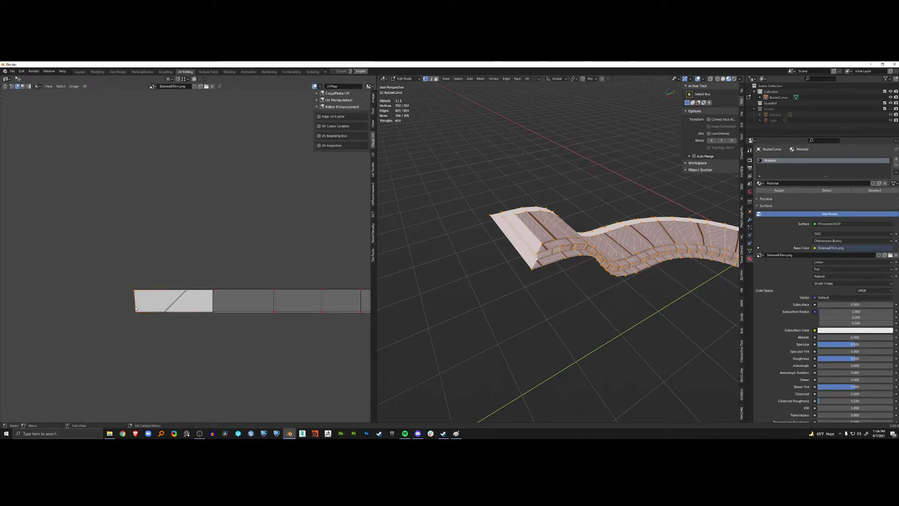
- Try to straighten the end face's outer edge by scaling it to 0 along X, and undo the scaling
type("gx1")
key("Escape")
key("period")
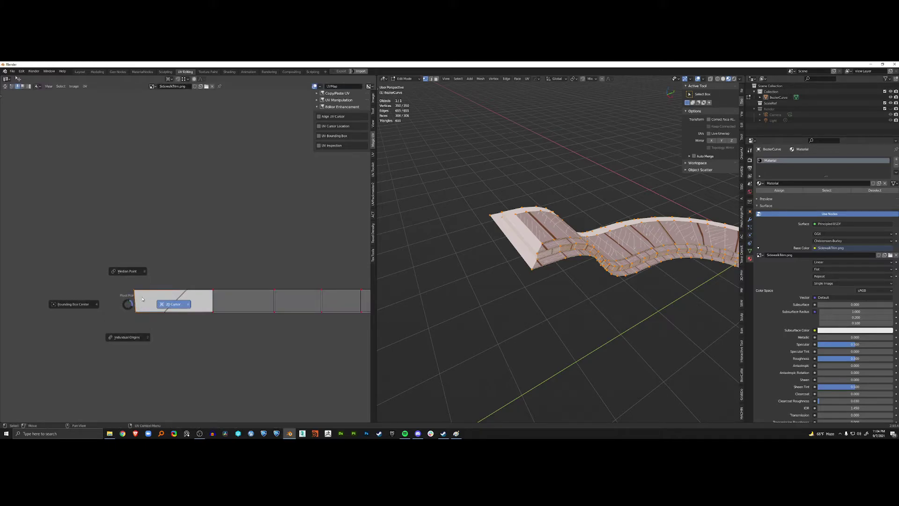
left_click(141, 273)
key("s")
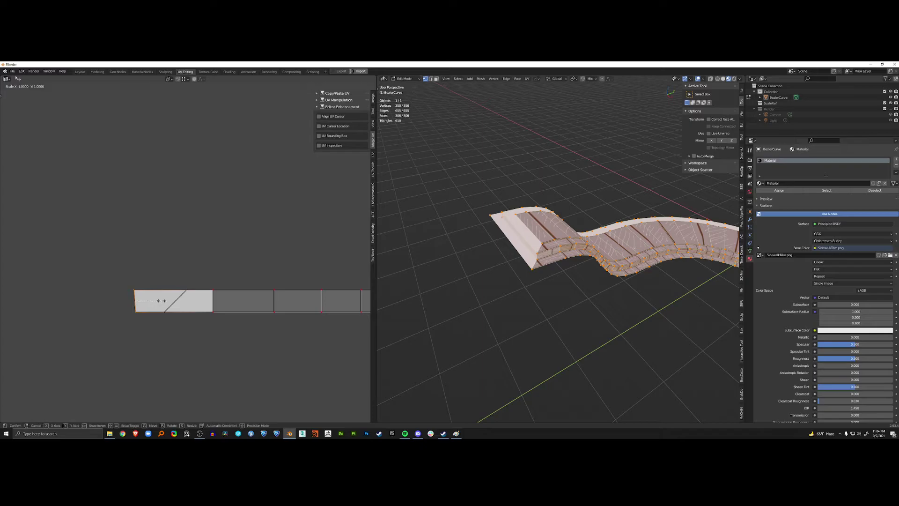
key("x")
key("0")
left_click(161, 300)
key("ctrl+z")
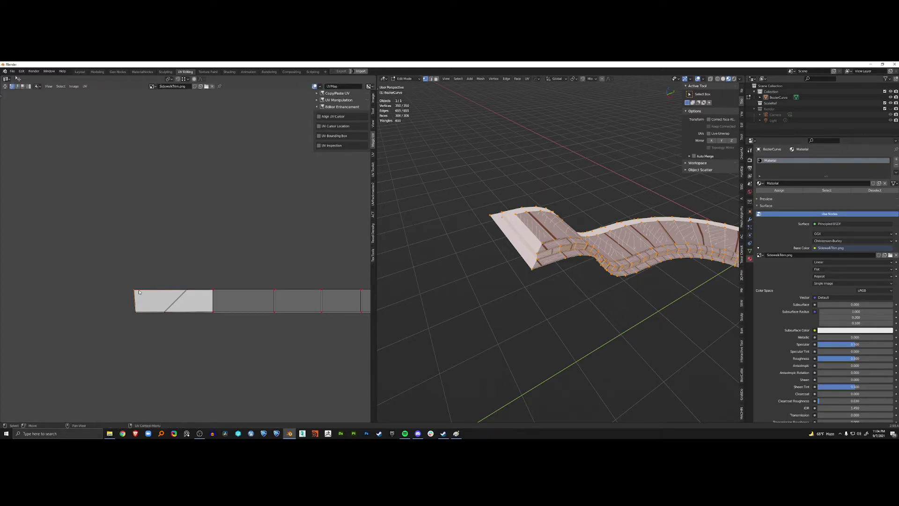
- Snap the end face's upper outer corner along X to align with its lower outer corner
key("g")
key("x")
left_click(140, 311)
- Straighten the overlapping end face's slanted UV edge by snapping its lower corner along X to its upper corner
left_click(184, 291)
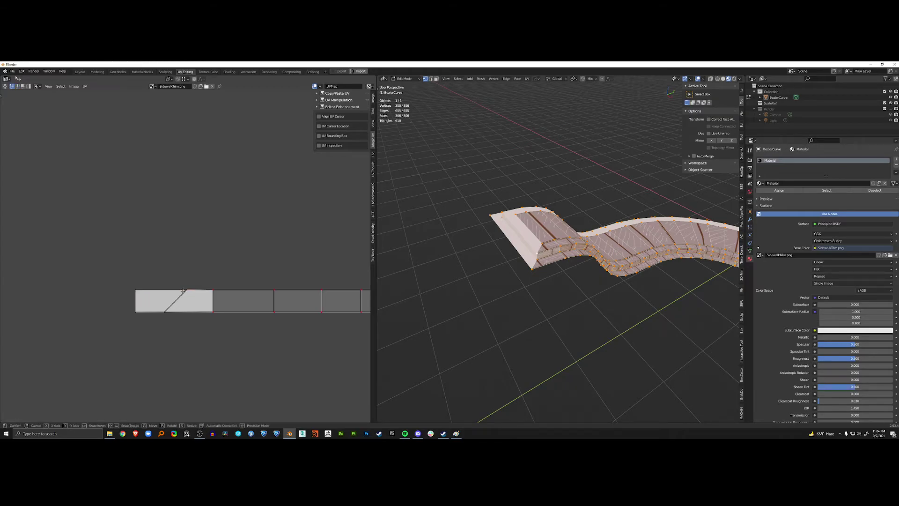
key("g")
key("x")
scroll(560, 287, "up", 5)
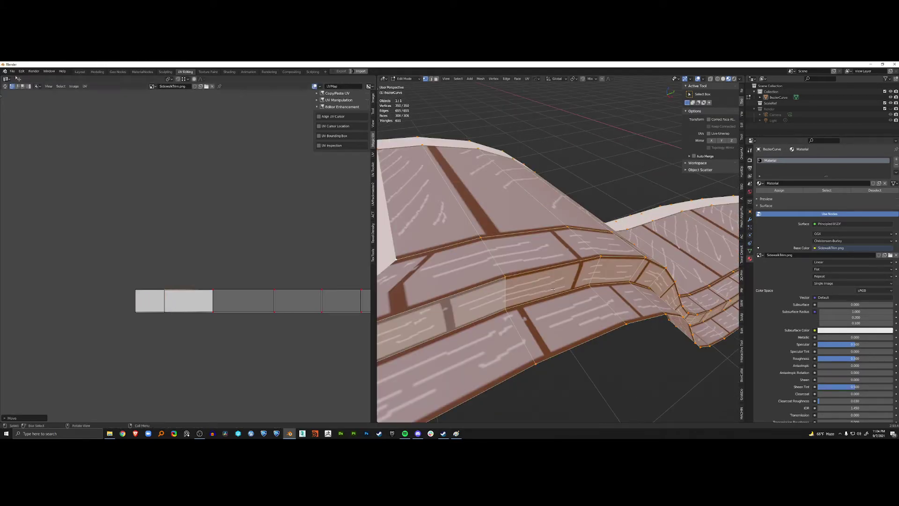
key("ctrl+z")
key("ctrl+shift+z")
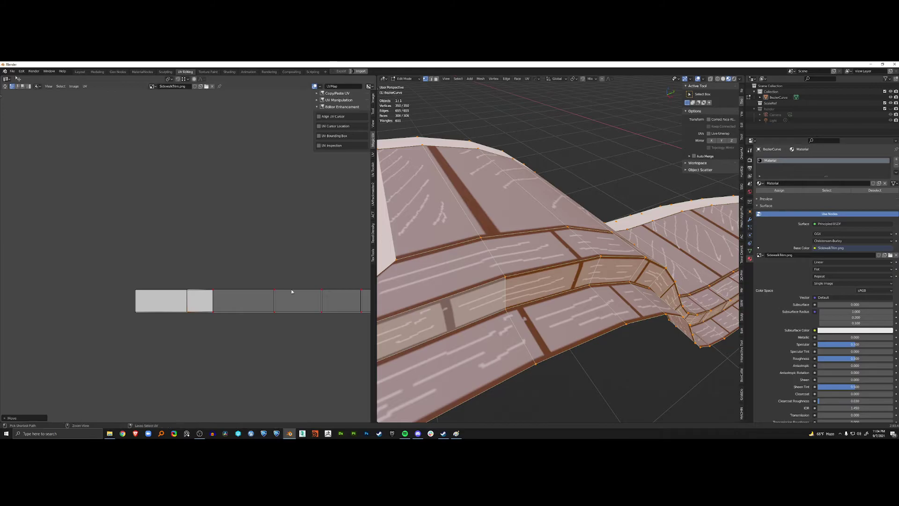
- Examine the textured curb rows along the whole sidewalk in perspective and from above
scroll(524, 281, "down", 6)
scroll(523, 281, "up", 3)
scroll(524, 281, "down", 3)
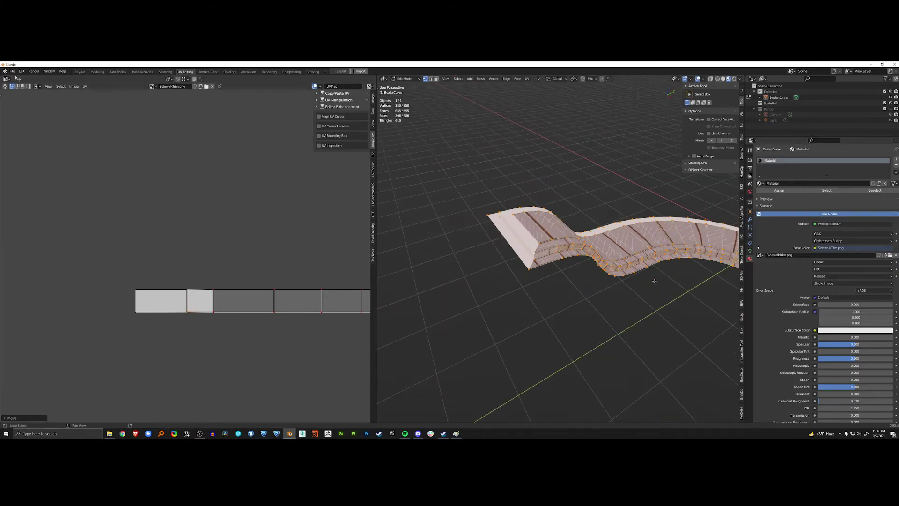
middle_click_drag(655, 281, 557, 284, "shift")
key("Tab")
scroll(526, 283, "down", 4)
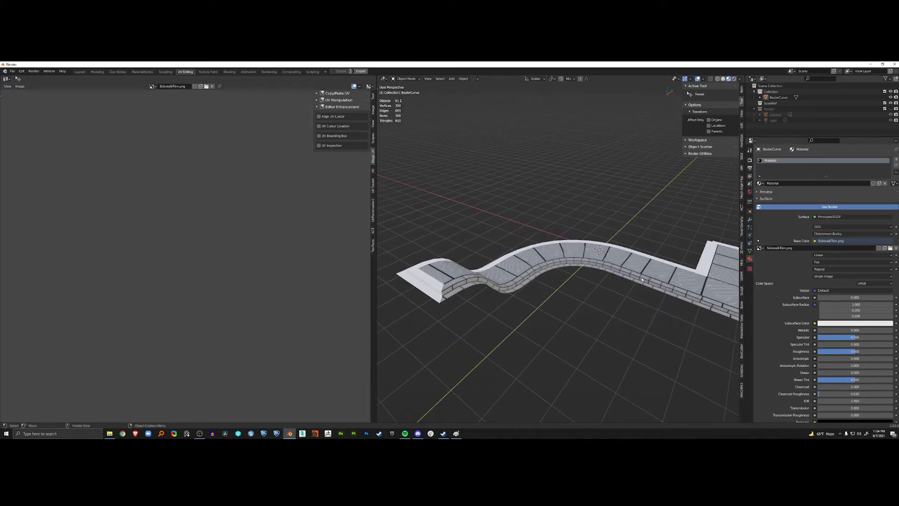
scroll(642, 280, "down", 3)
scroll(609, 253, "up", 5)
scroll(600, 237, "down", 1)
left_click(600, 238)
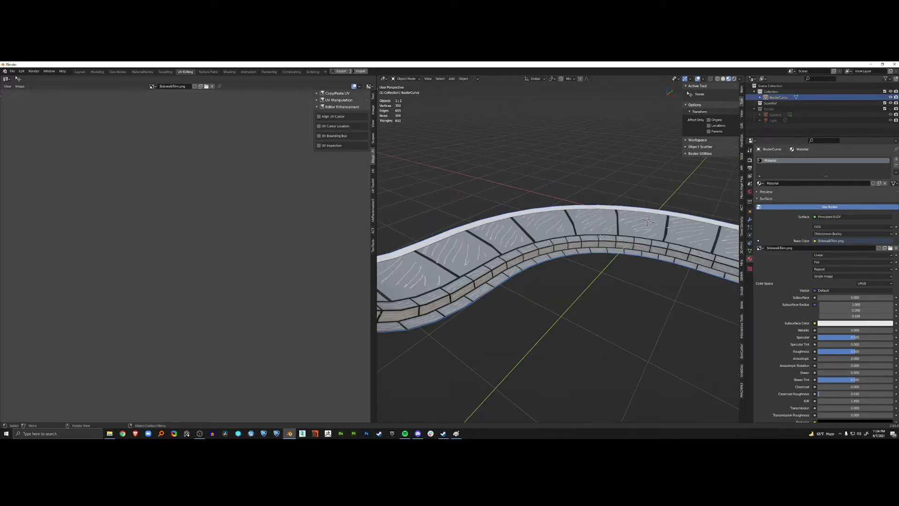
key("Tab")
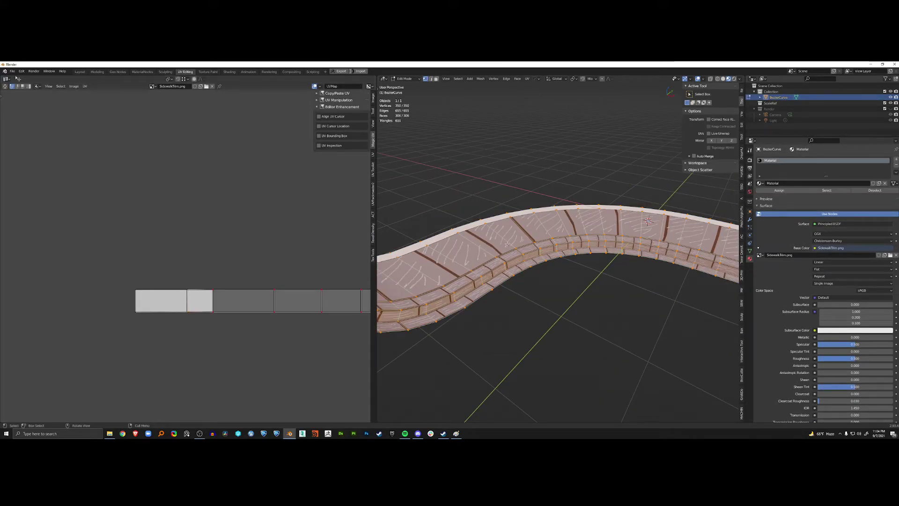
scroll(507, 243, "down", 3)
key("KP_7")
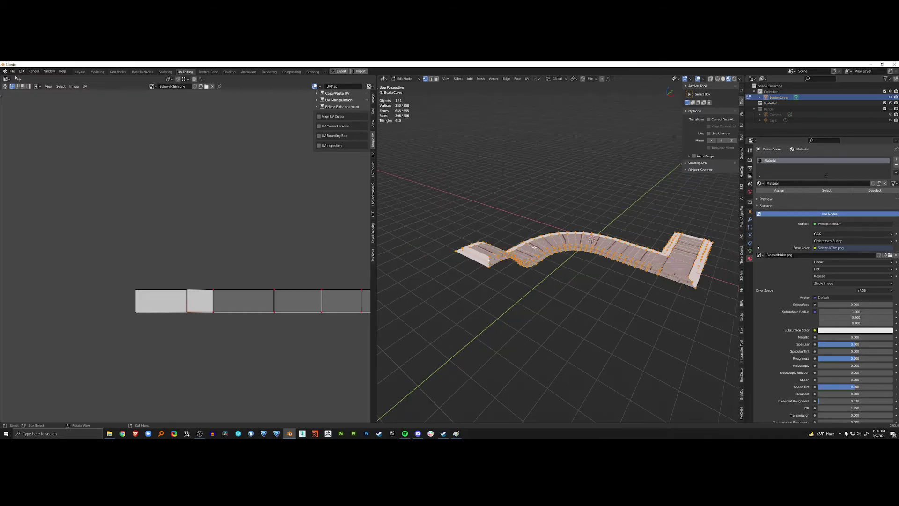
scroll(545, 238, "up", 3)
middle_click_drag(544, 237, 534, 212, "shift")
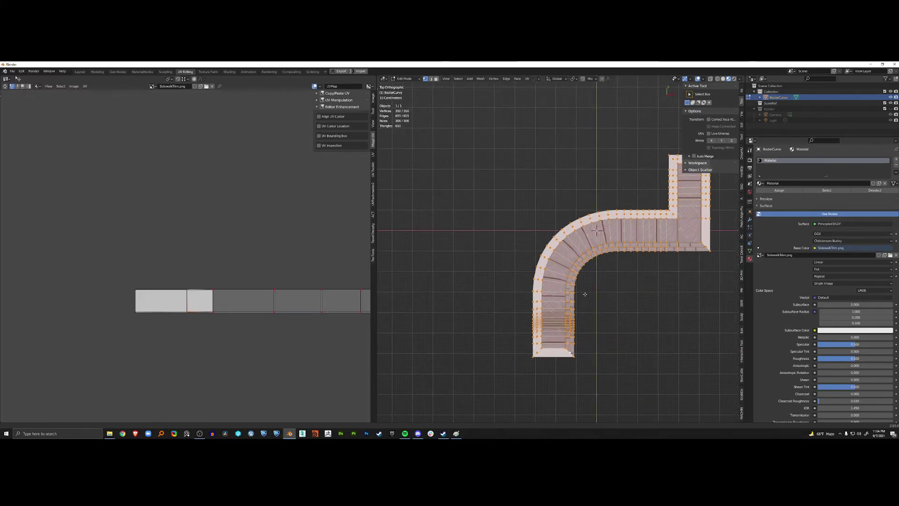
left_click(456, 433)
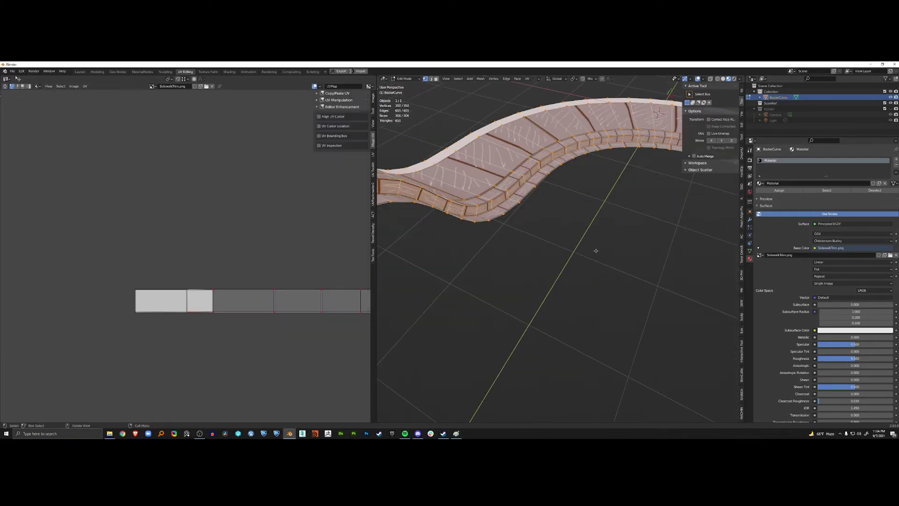
- Return to Object Mode and add a mesh circle at the 3D cursor in top view
key("Tab")
key("KP_7")
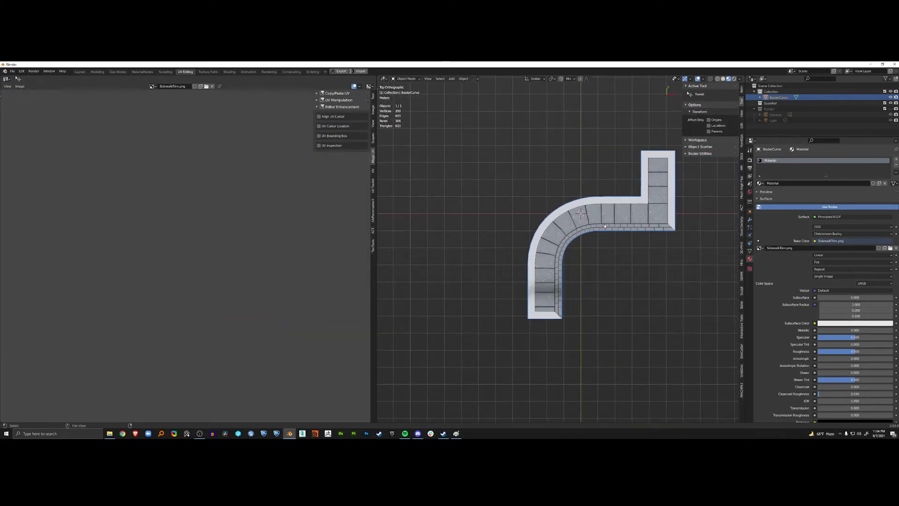
scroll(604, 227, "up", 2)
key("shift+a")
mouse_move(595, 217)
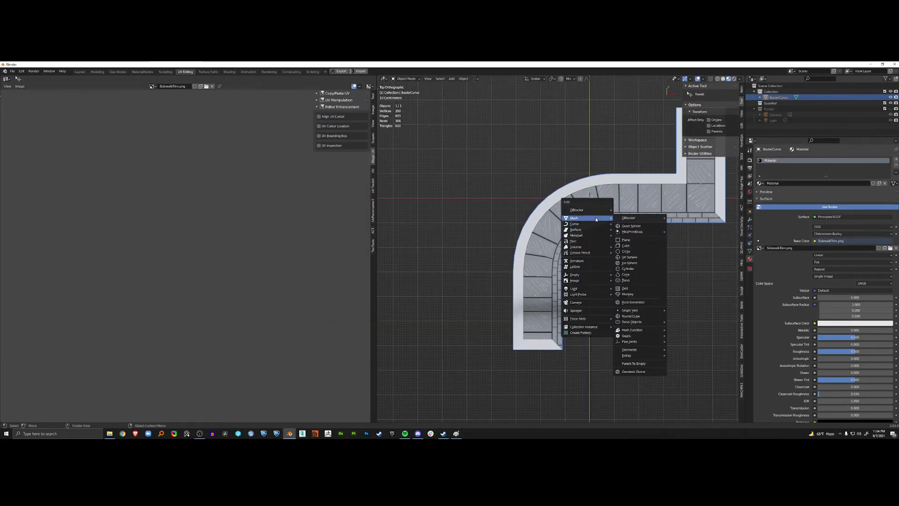
left_click(626, 251)
middle_click_drag(629, 251, 631, 292, "shift")
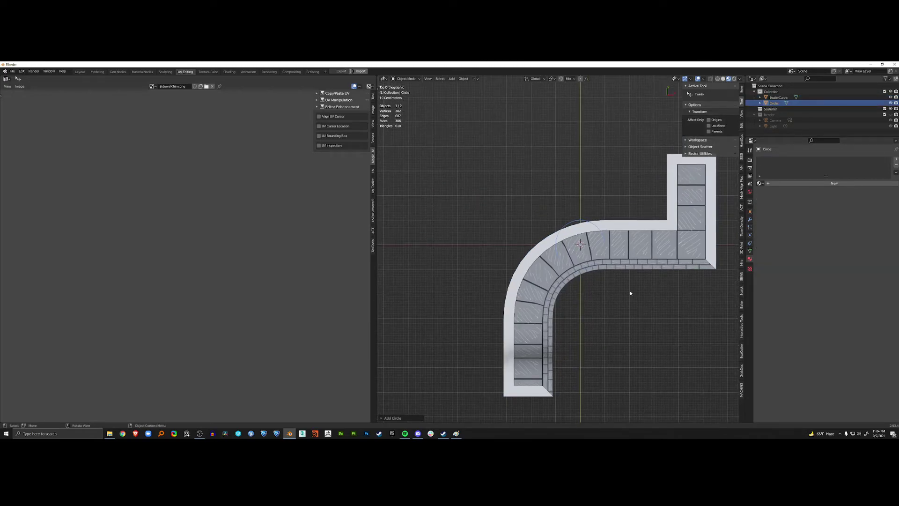
- Fill the new circle with a face and unwrap it
key("Tab")
key("f")
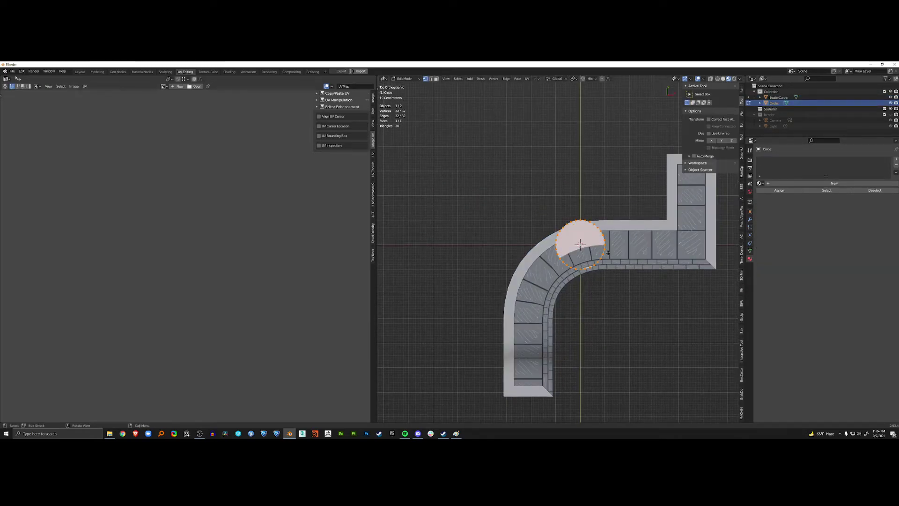
key("u")
left_click(591, 220)
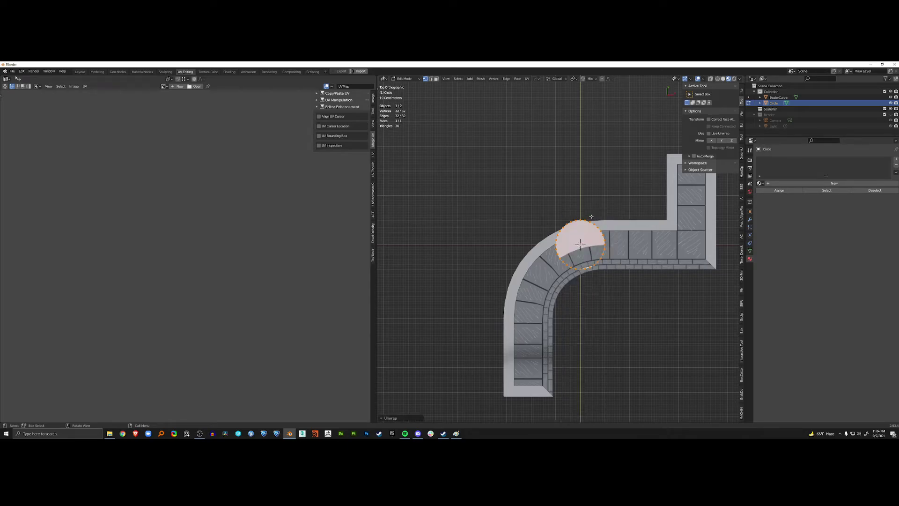
- Assign the existing Material to the circle and project its UVs from the top view
left_click(760, 183)
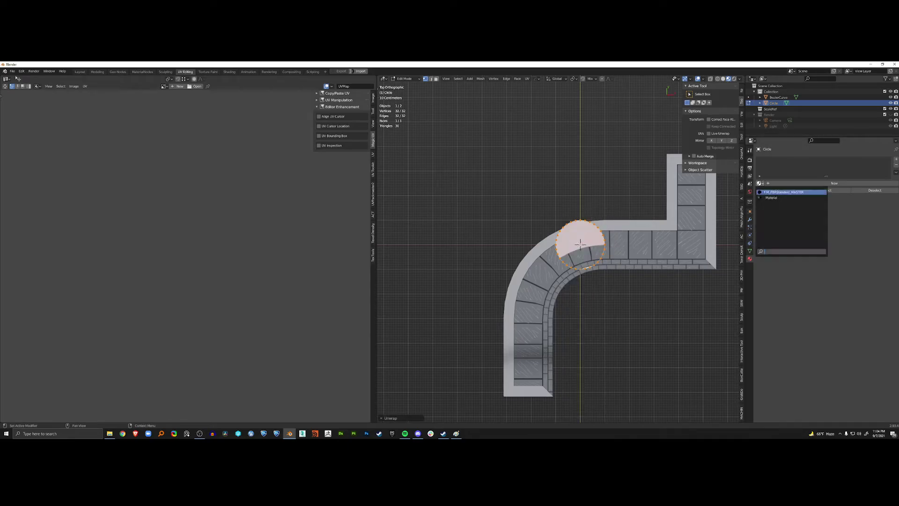
left_click(777, 197)
scroll(579, 246, "up", 2)
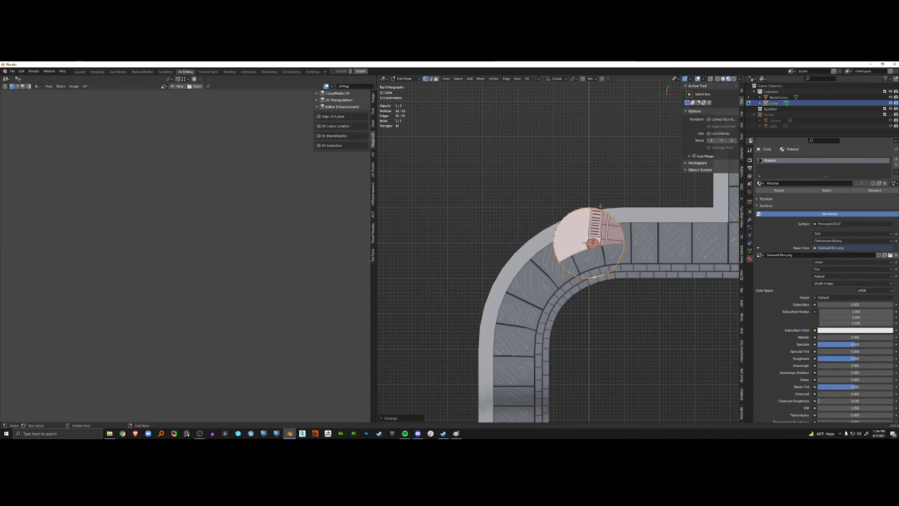
key("u")
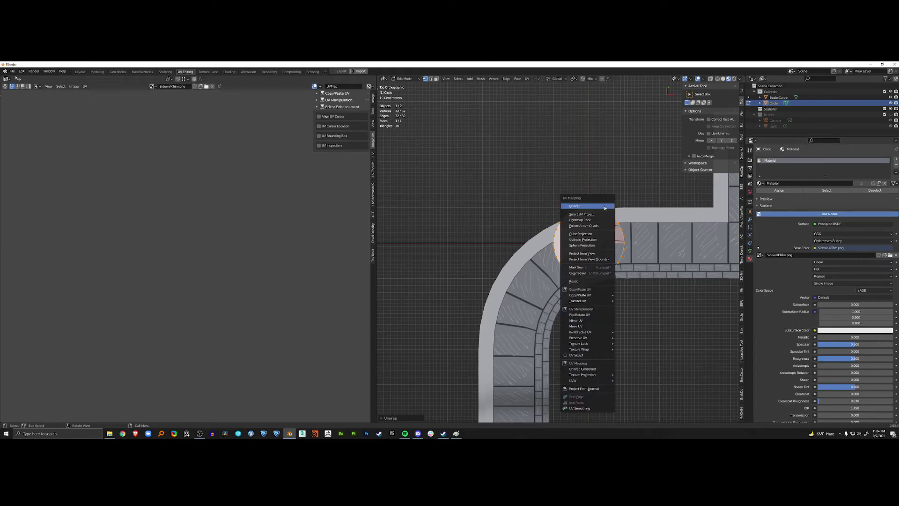
left_click(593, 257)
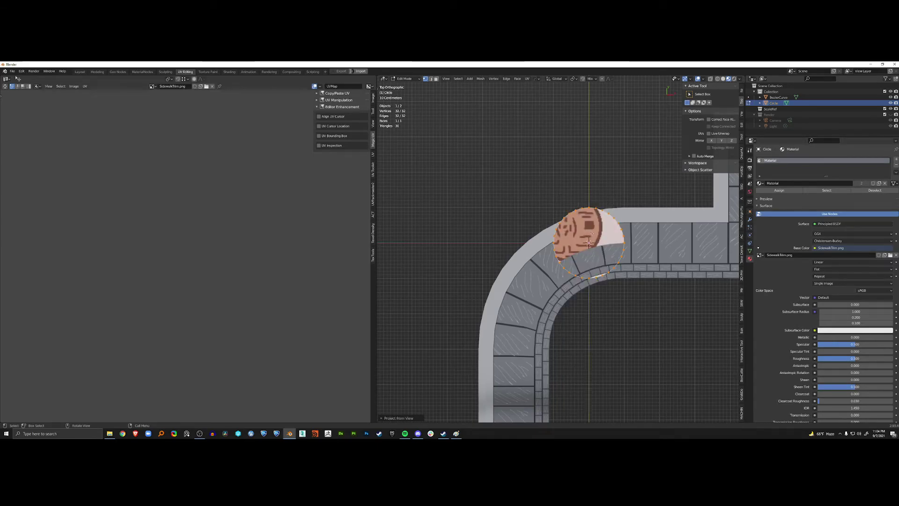
- Move and scale the circle's UVs to fit the round manhole cover on the sidewalk trim sheet
scroll(186, 203, "down", 5)
middle_click_drag(253, 245, 151, 219)
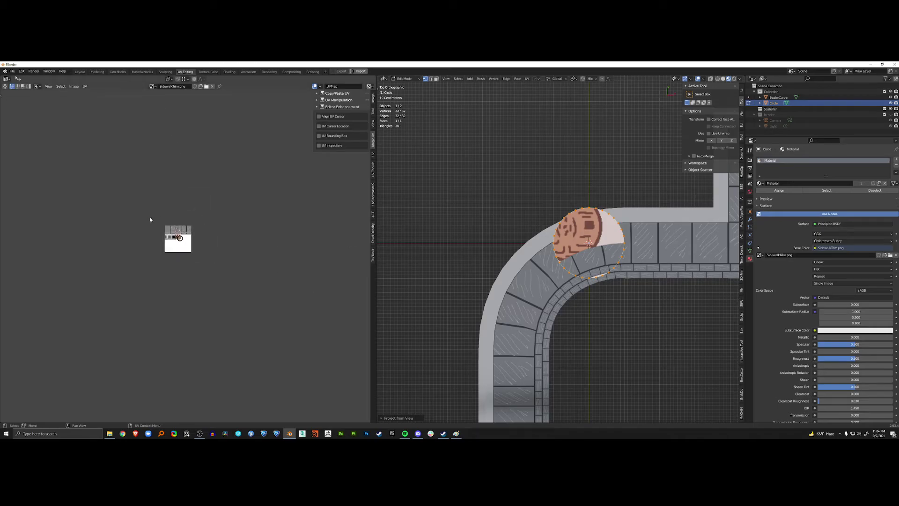
scroll(150, 218, "up", 7)
middle_click_drag(165, 130, 199, 177)
scroll(198, 177, "up", 3)
scroll(198, 177, "up", 3)
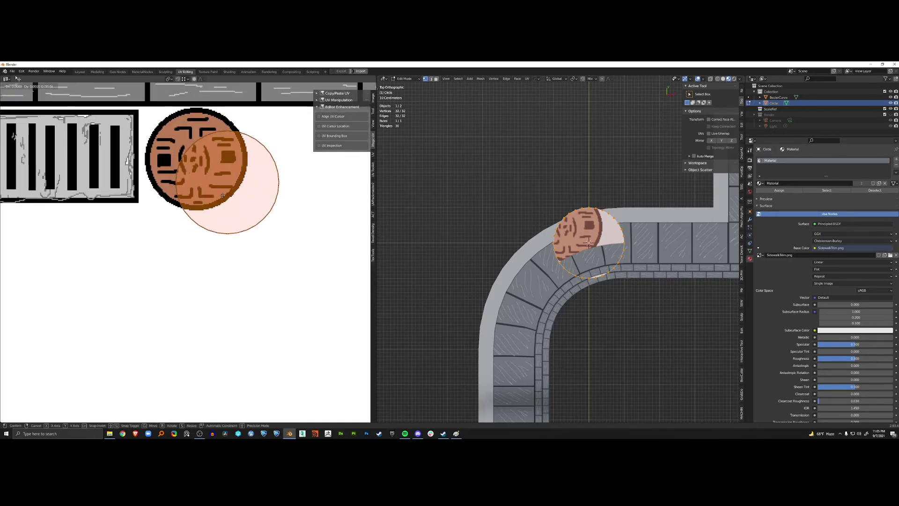
key("g")
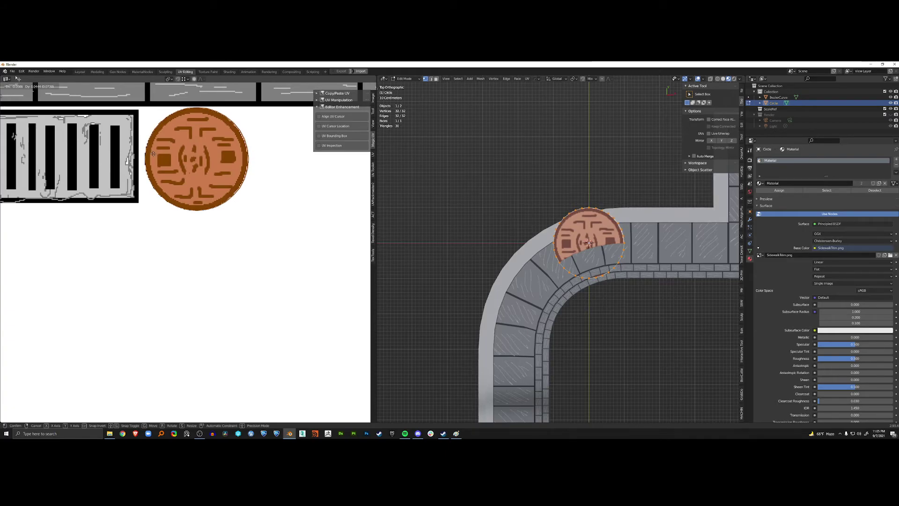
left_click(170, 163)
key("s")
left_click(261, 182)
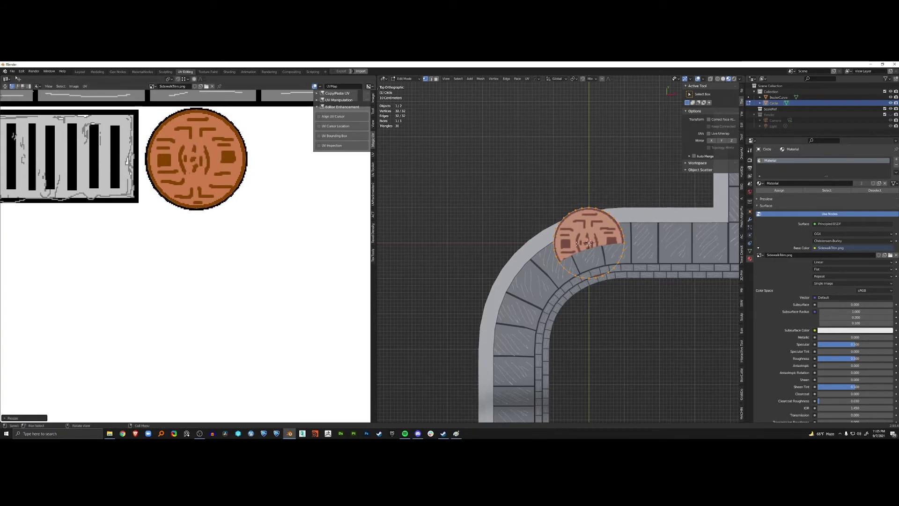
- Return to Object Mode, move the manhole cover off the sidewalk to the inner side of the curve, and scale it down
key("Tab")
middle_click_drag(582, 233, 572, 210)
scroll(573, 209, "up", 5)
scroll(573, 209, "down", 6)
key("KP_7")
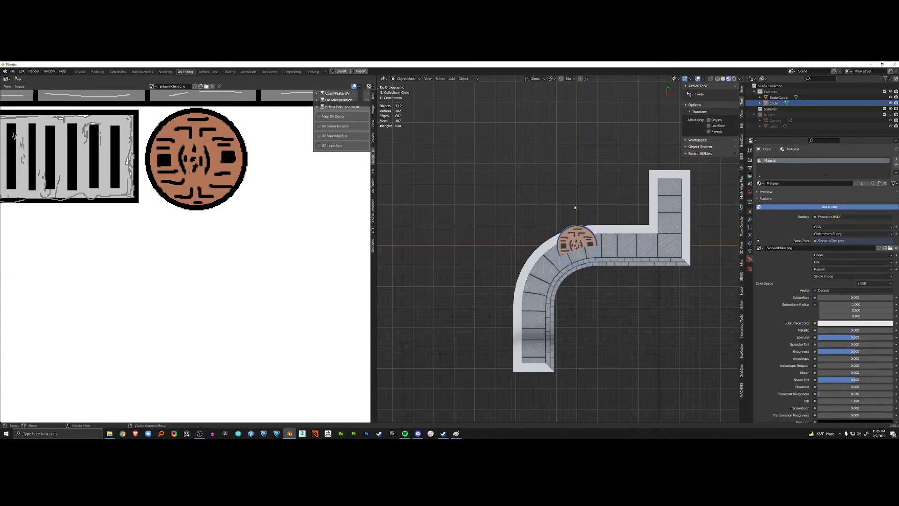
key("g")
left_click(595, 244)
key("s")
left_click(606, 272)
scroll(617, 280, "up", 8)
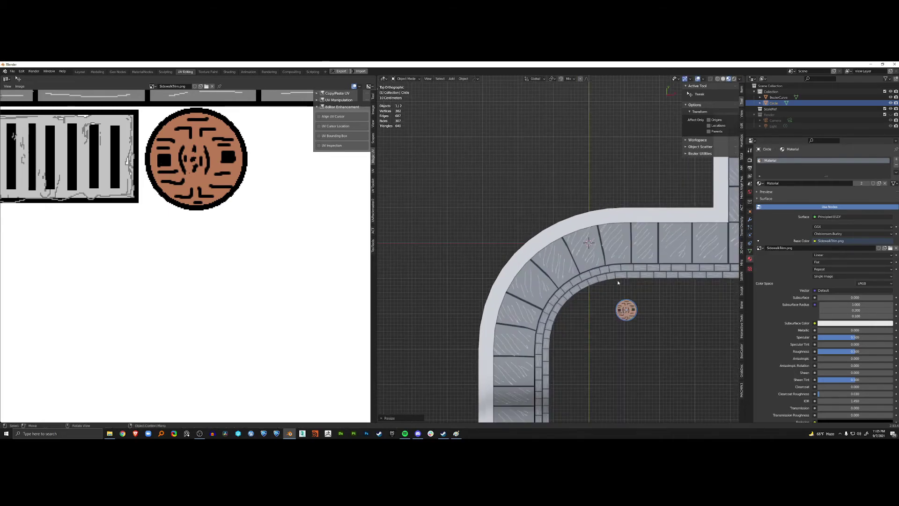
- Examine the manhole cover's size and placement beside the curb in perspective and from above
middle_click_drag(618, 280, 596, 257)
scroll(601, 229, "down", 7)
key("KP_7")
middle_click_drag(637, 284, 569, 238, "shift")
scroll(617, 258, "up", 8)
key("KP_Decimal")
scroll(594, 242, "down", 5)
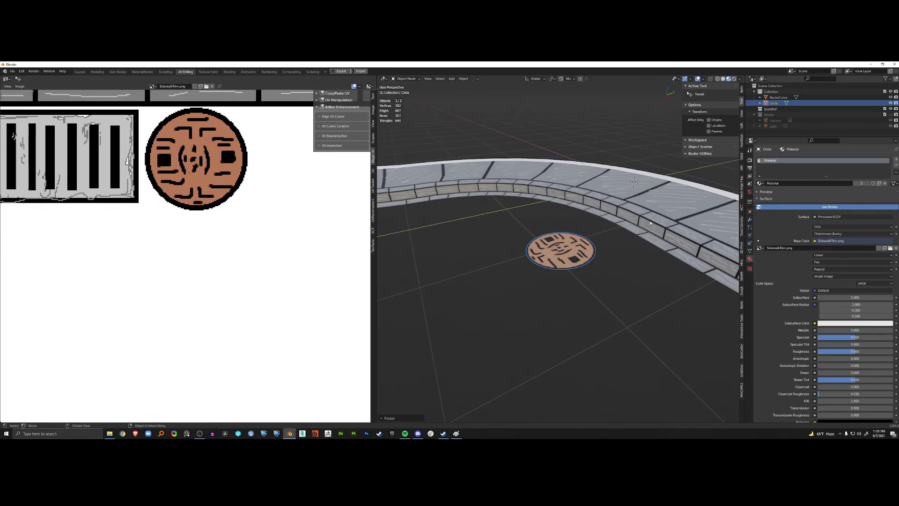
- Adjust the snap target, move the manhole cover onto the curved sidewalk's paving, and set its height along Z
key("g")
left_click(676, 211)
middle_click_drag(676, 212, 673, 214)
key("ctrl+shift+Tab")
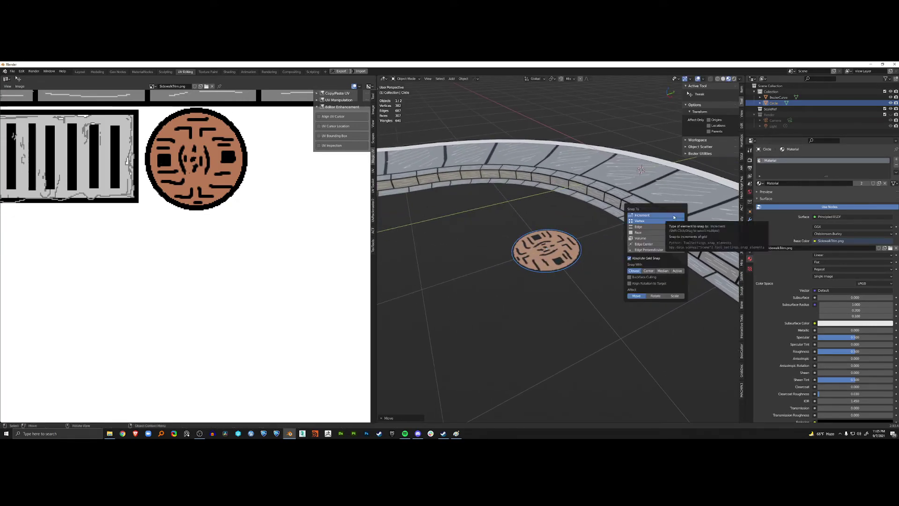
left_click(673, 218)
key("g")
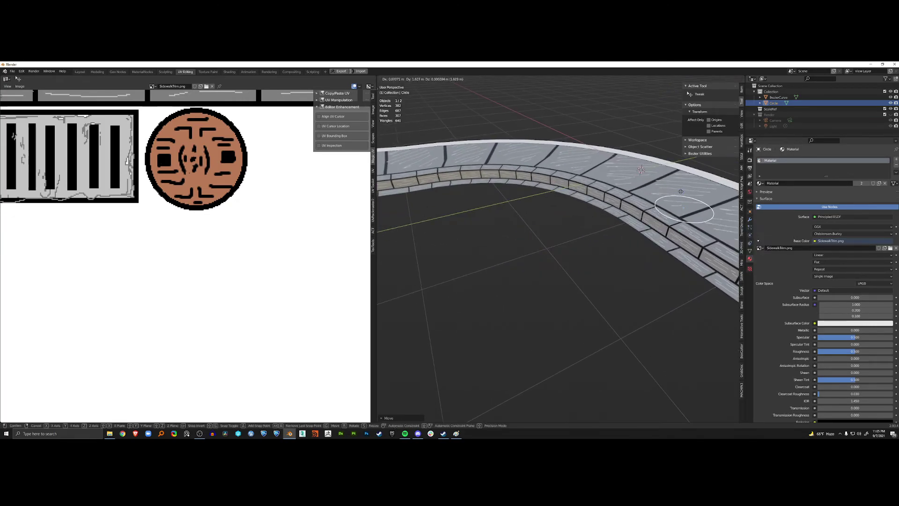
left_click(681, 191)
middle_click_drag(604, 229, 619, 269)
key("g")
key("z")
left_click(590, 213)
- Scale the manhole cover's mesh down to about 0.49 of its size in Edit Mode, then return to Object Mode
scroll(619, 270, "up", 1)
key("Tab")
middle_click_drag(621, 196, 641, 298)
key("KP_7")
scroll(609, 274, "down", 4)
key("s")
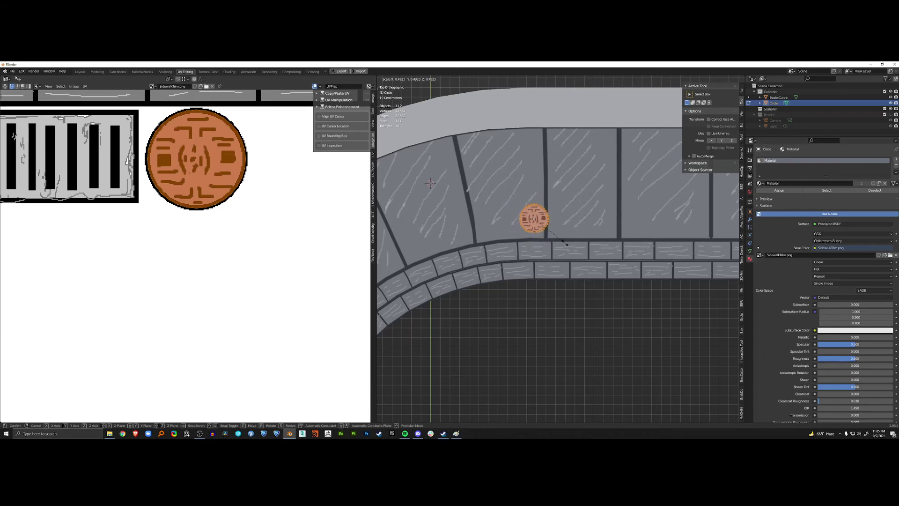
left_click(566, 243)
key("Tab")
- Move the manhole cover horizontally, keeping its height locked, into a paving slab near the start of the curve
key("g")
key("shift+z")
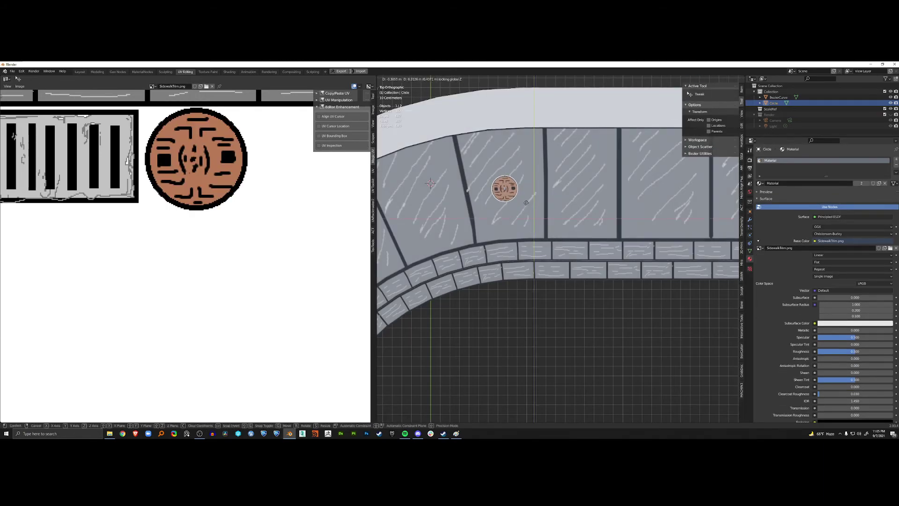
left_click(544, 180)
- Duplicate the manhole cover horizontally onto the sidewalk section beyond the square corner and enlarge the copy
scroll(545, 179, "down", 3)
middle_click_drag(544, 179, 577, 209)
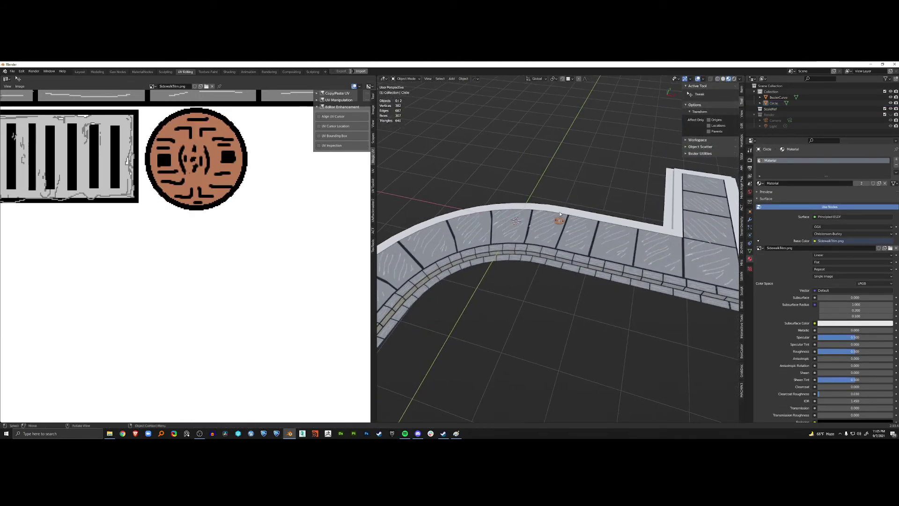
key("shift+d")
key("shift+z")
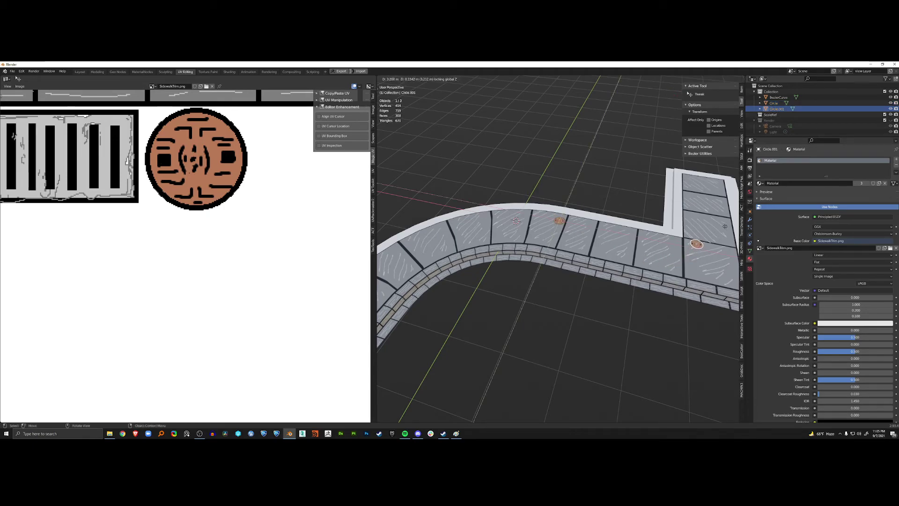
left_click(734, 168)
key("s")
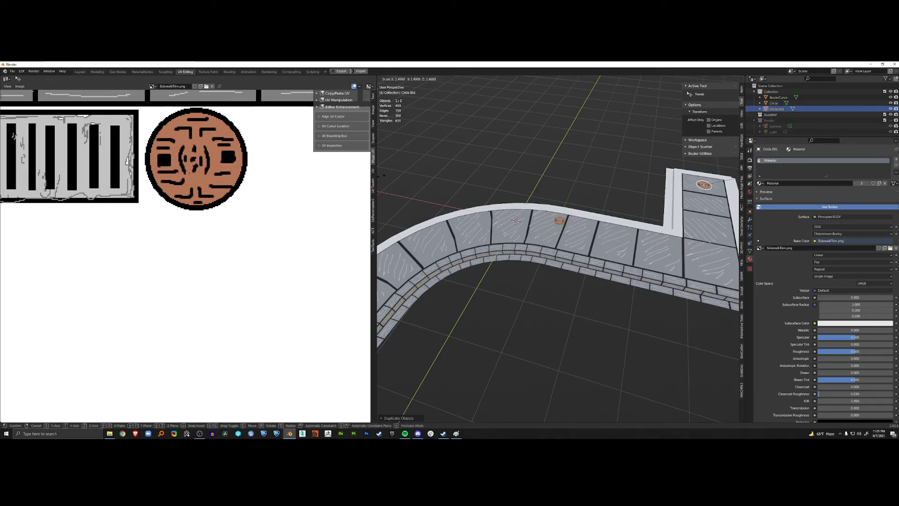
left_click(393, 237)
- Shift the original manhole cover slightly within its slab, enlarge it a little, and deselect everything
left_click(559, 221)
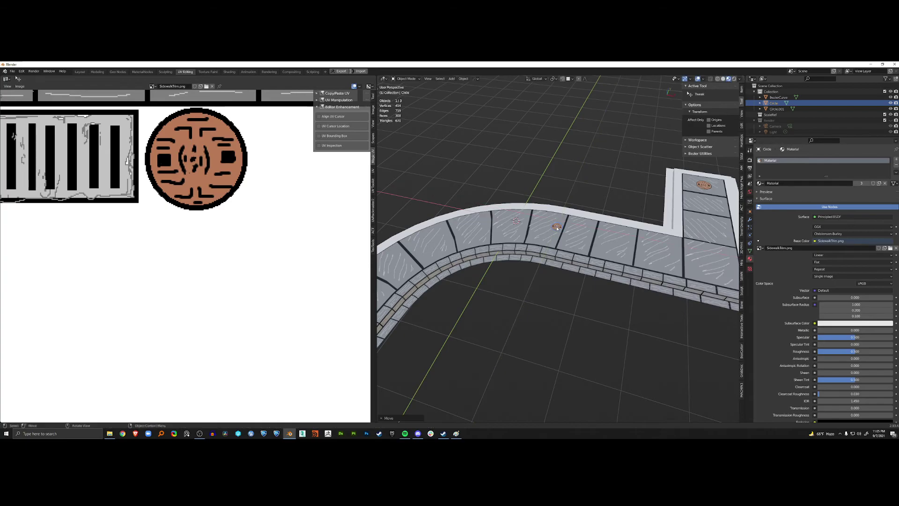
key("s")
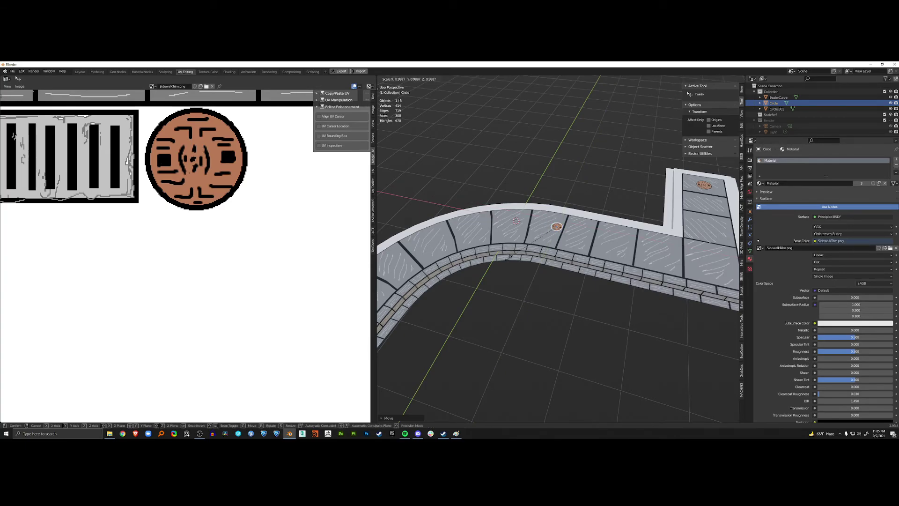
left_click(494, 262)
key("alt+a")
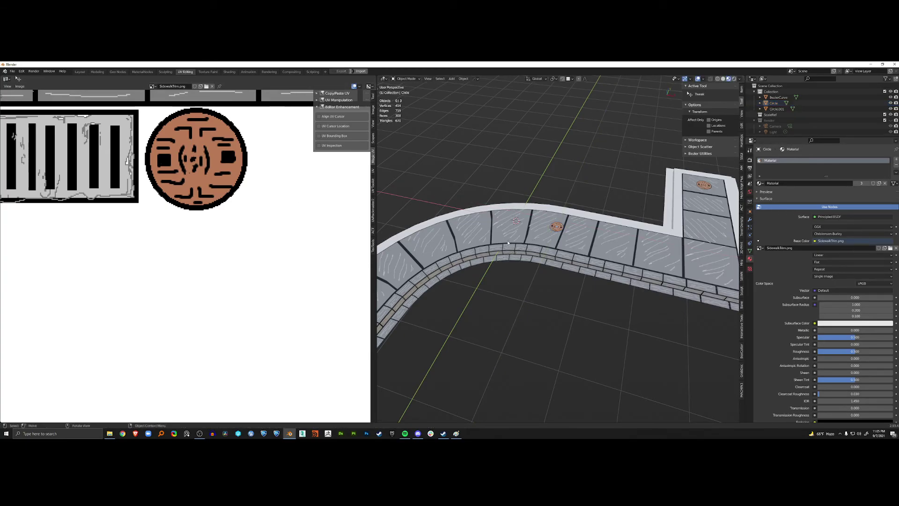
- Add a plane in top view and assign the existing Material to it in Edit Mode
scroll(327, 209, "down", 3)
key("KP_7")
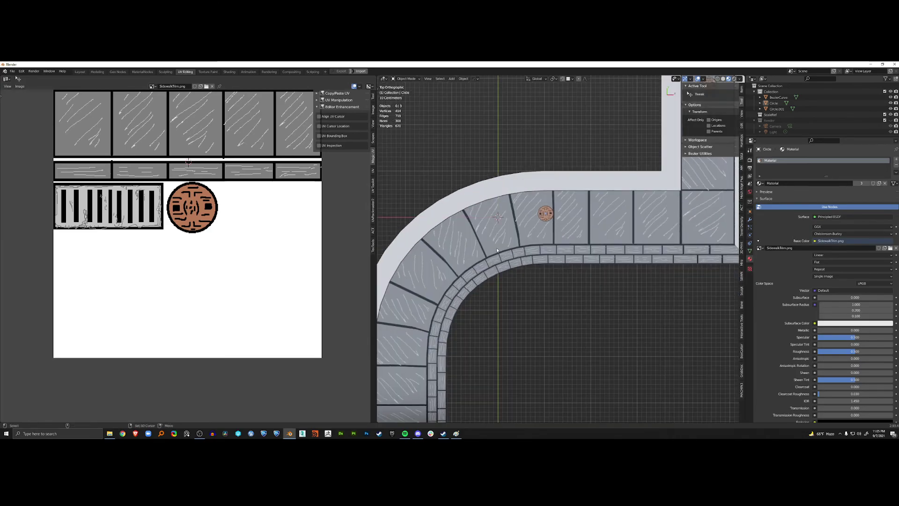
key("shift+a")
mouse_move(498, 252)
left_click(518, 271)
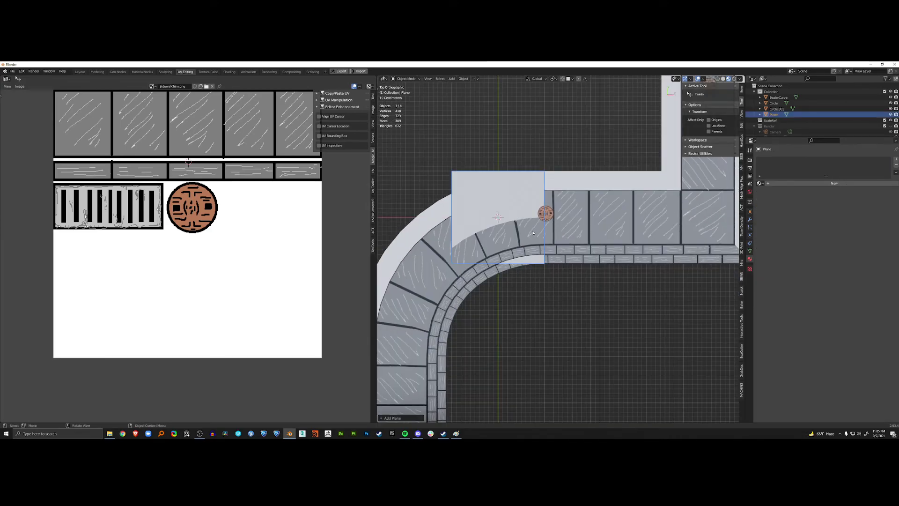
key("Tab")
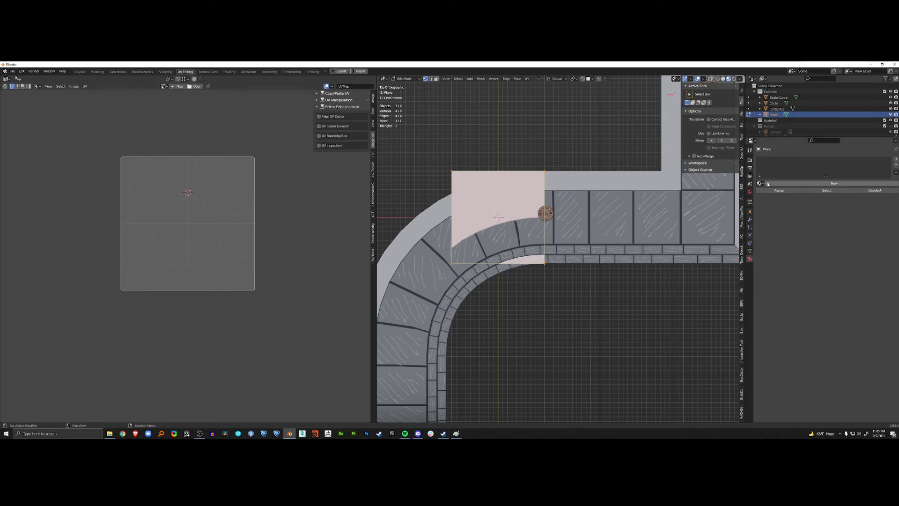
left_click(760, 183)
left_click(772, 198)
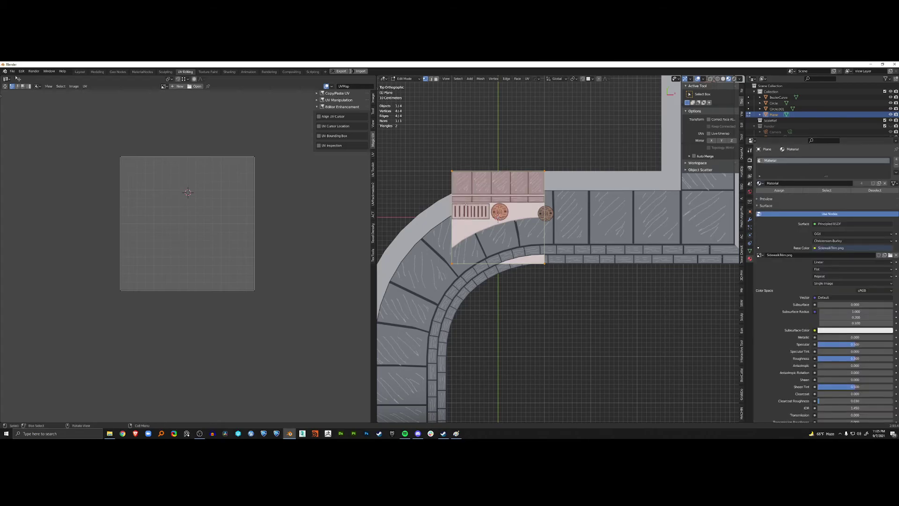
- Add a lengthwise loop cut to the plane and slide it to the drain grate's edge beside the manhole drawing
scroll(465, 204, "up", 2)
middle_click_drag(465, 204, 587, 277, "shift")
scroll(588, 277, "up", 3)
key("a")
scroll(621, 249, "down", 1)
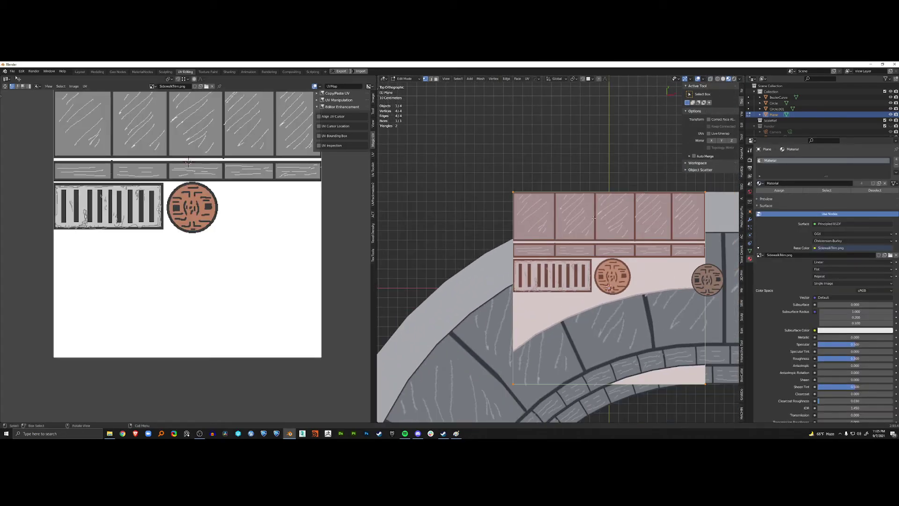
middle_click_drag(613, 240, 588, 228, "shift")
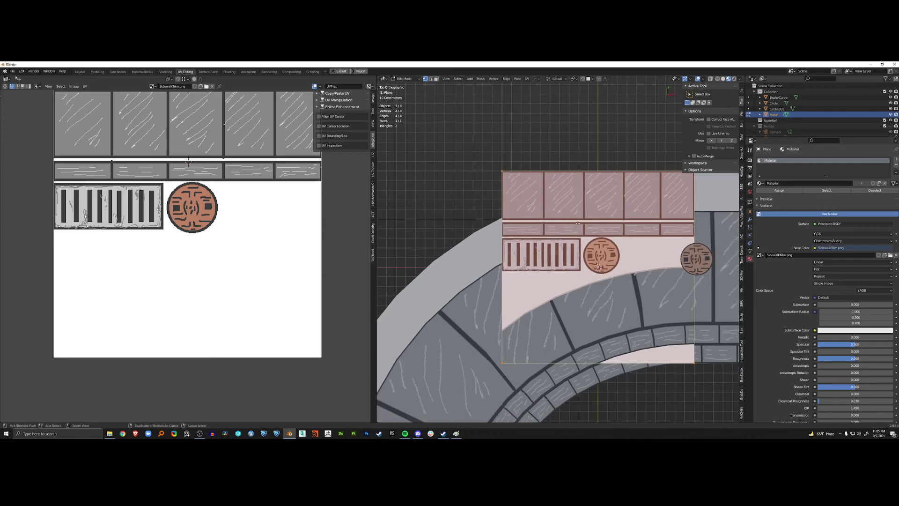
key("ctrl+r")
left_click(579, 171)
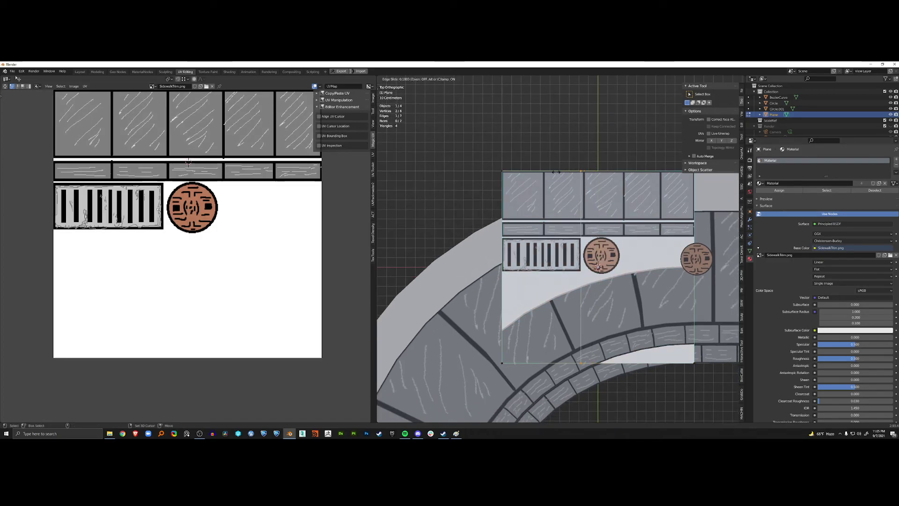
left_click(553, 172)
- Add two crosswise loop cuts to the plane along the drain grate's lower and upper edges
scroll(486, 223, "up", 2)
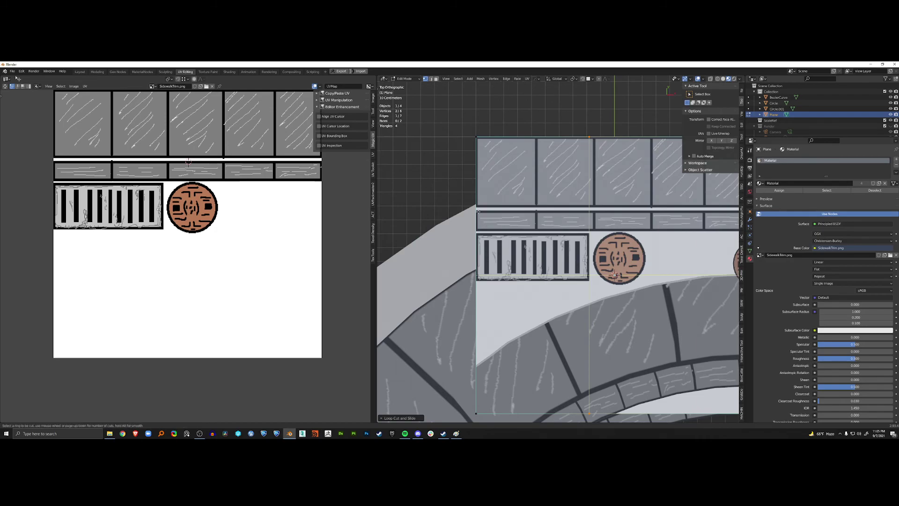
left_click(478, 212)
left_click(477, 214)
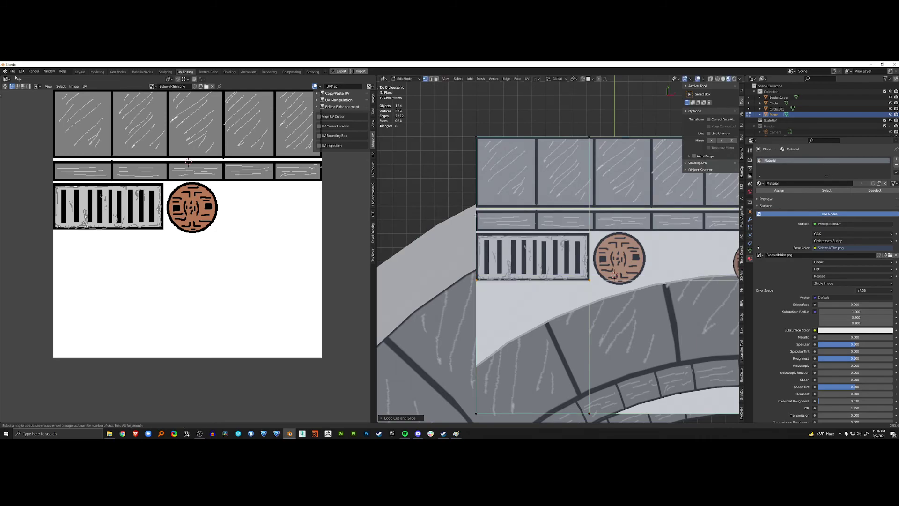
left_click(480, 217)
left_click(483, 241)
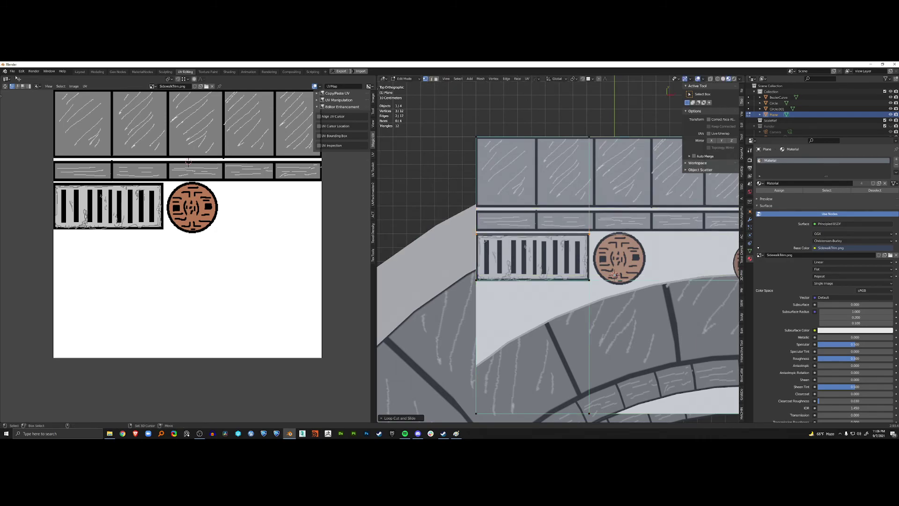
- Delete all of the plane's faces except the one showing the drain grate
key("3")
left_click(529, 253)
key("ctrl+i")
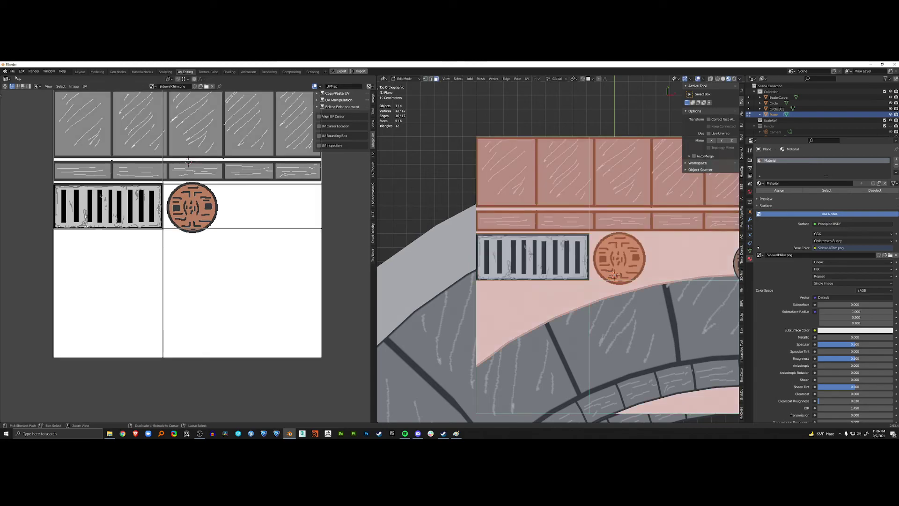
key("x")
left_click(533, 267)
- Return to Object Mode and move the drain grate horizontally off the sidewalk to the road side of the curb
scroll(558, 223, "down", 3)
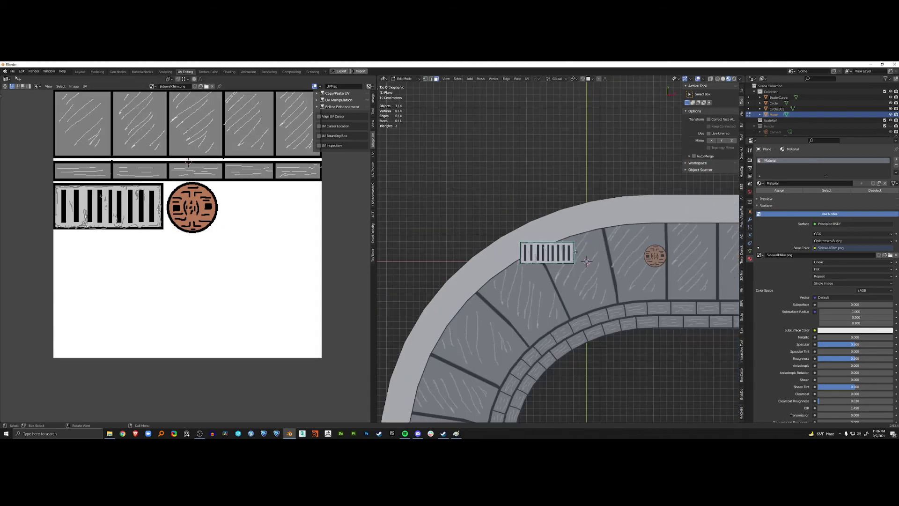
middle_click_drag(558, 223, 573, 221)
left_click(550, 259)
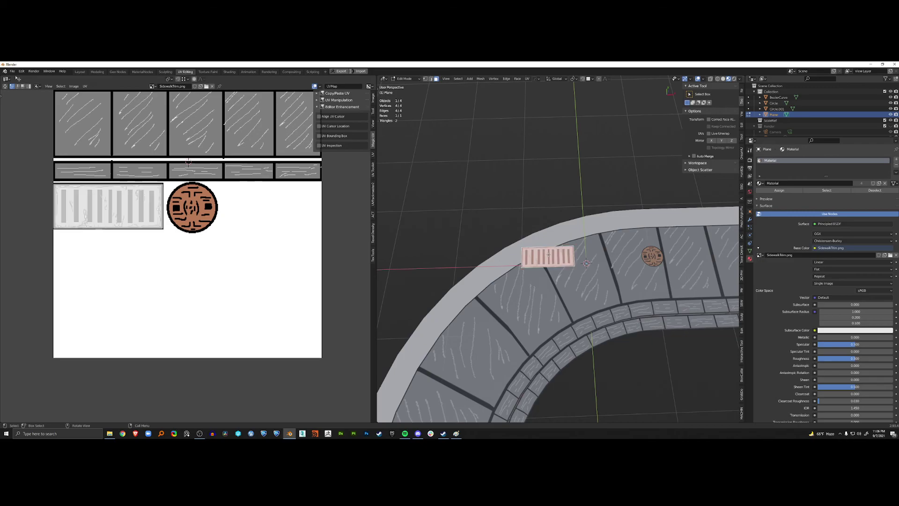
key("Tab")
key("Tab")
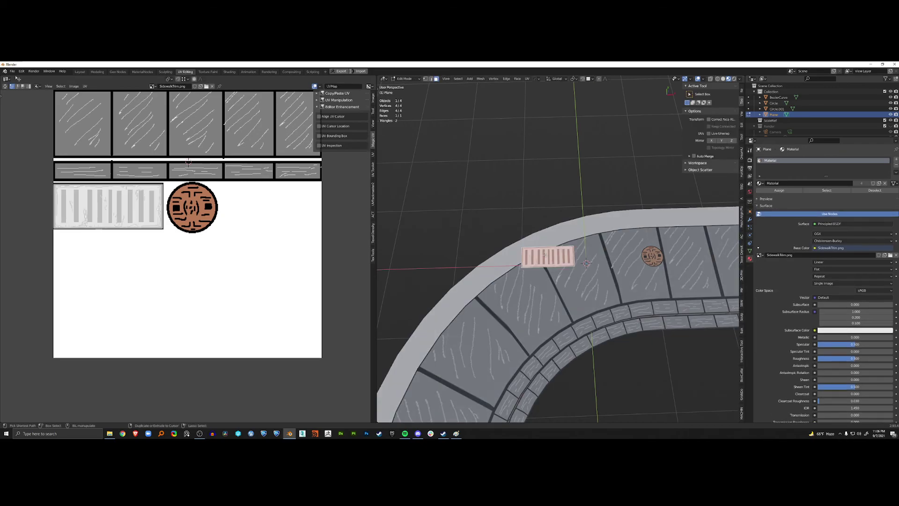
key("Tab")
key("g")
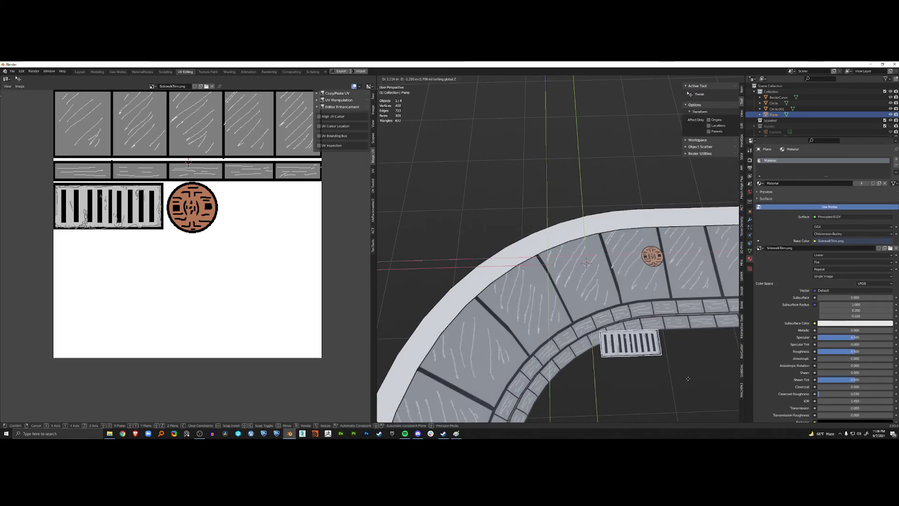
left_click(674, 353)
middle_click_drag(675, 352, 535, 279, "shift")
key("g")
left_click(588, 273)
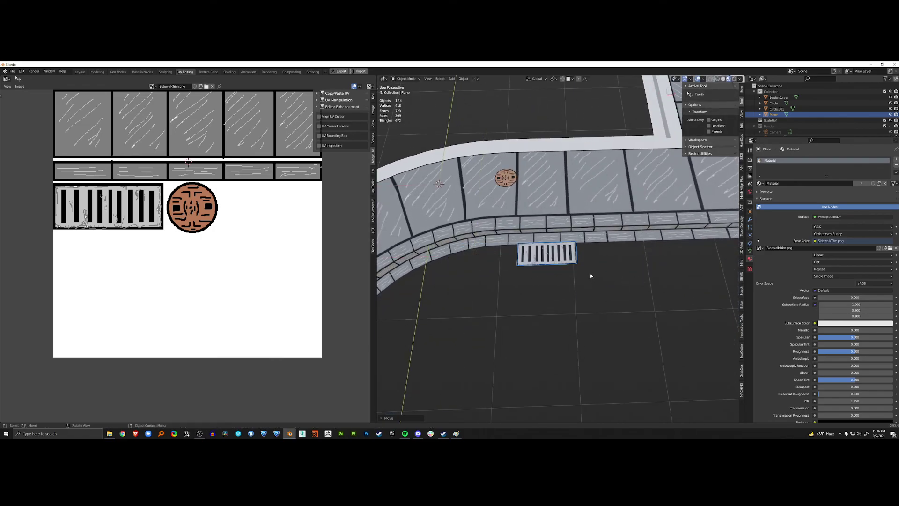
- Adjust the drain grate's height along Z at the foot of the curb and scale it down
middle_click_drag(588, 273, 535, 271)
key("z")
left_click(546, 247)
scroll(535, 271, "up", 2)
scroll(661, 232, "down", 2)
key("s")
left_click(623, 233)
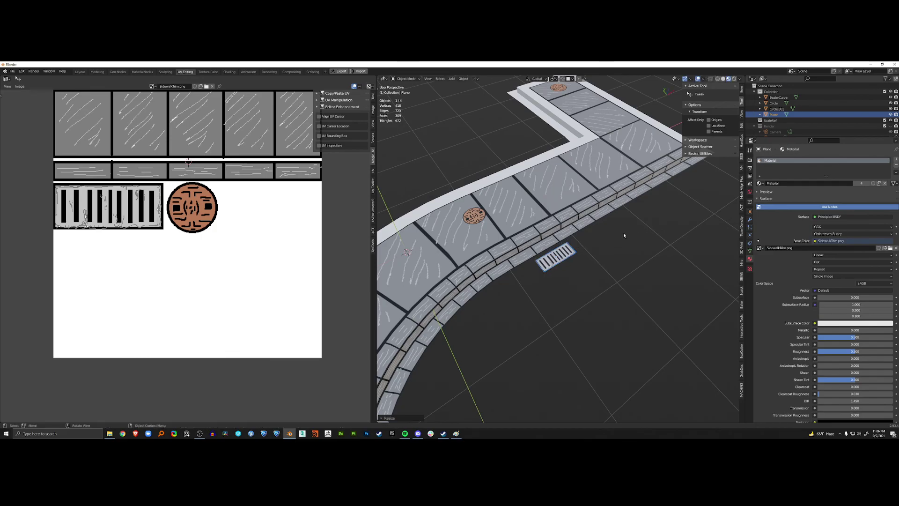
- Position the drain grate against the outer edge of the curb bricks in top view
middle_click_drag(623, 232, 608, 241)
key("KP_7")
key("g")
left_click(613, 230)
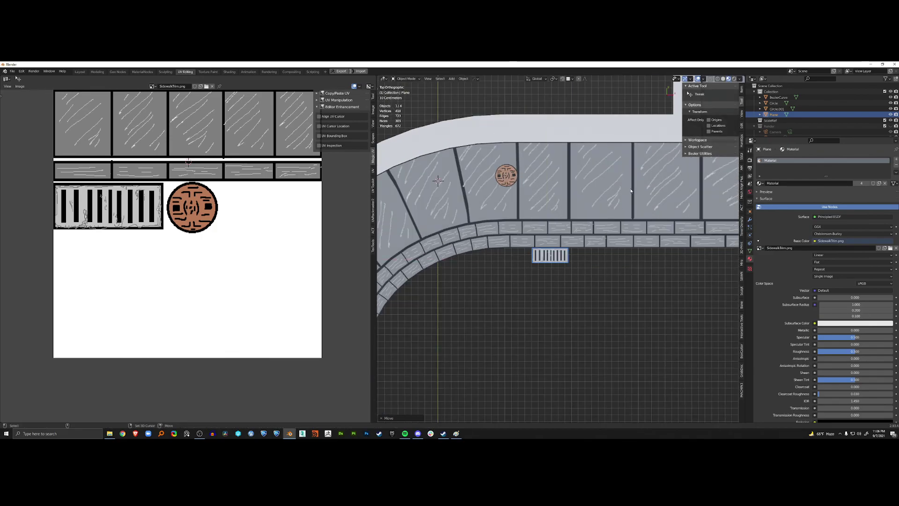
- Duplicate the drain grate along X to the curb's far end, near the square corner
scroll(619, 230, "down", 1)
key("shift+d")
key("x")
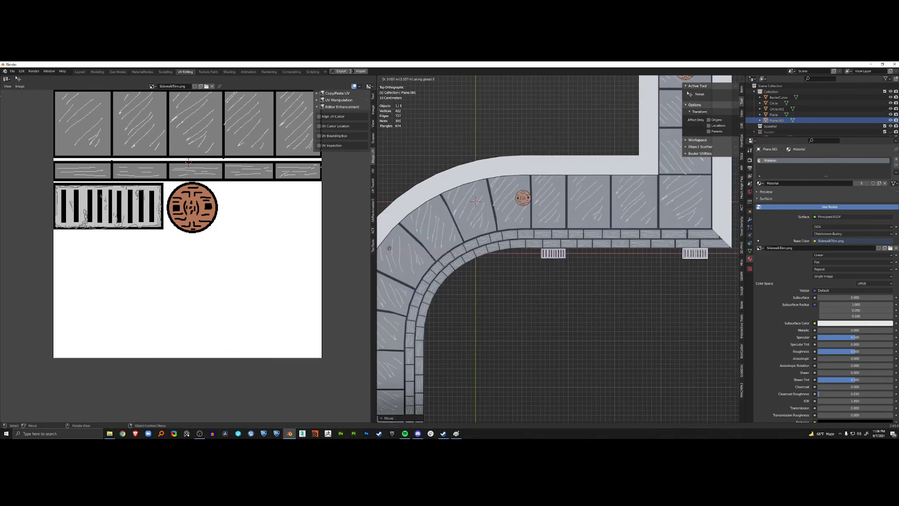
left_click(386, 248)
- Duplicate the new drain grate horizontally to the back side of the sidewalk, near the inner corner
key("shift+d")
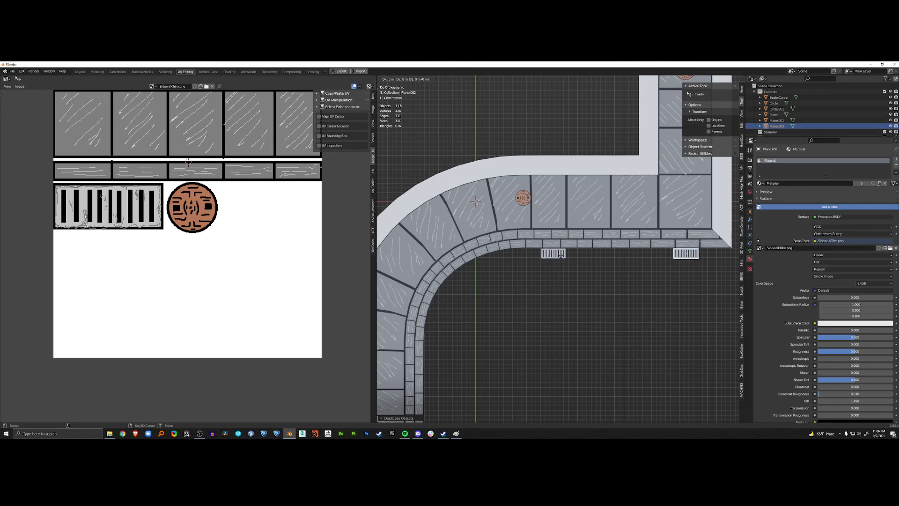
key("shift+z")
left_click(494, 151)
- Duplicate the back-side drain grate along X to a spot behind the original manhole cover, and deselect it
middle_click_drag(493, 151, 584, 187)
key("shift+d")
key("x")
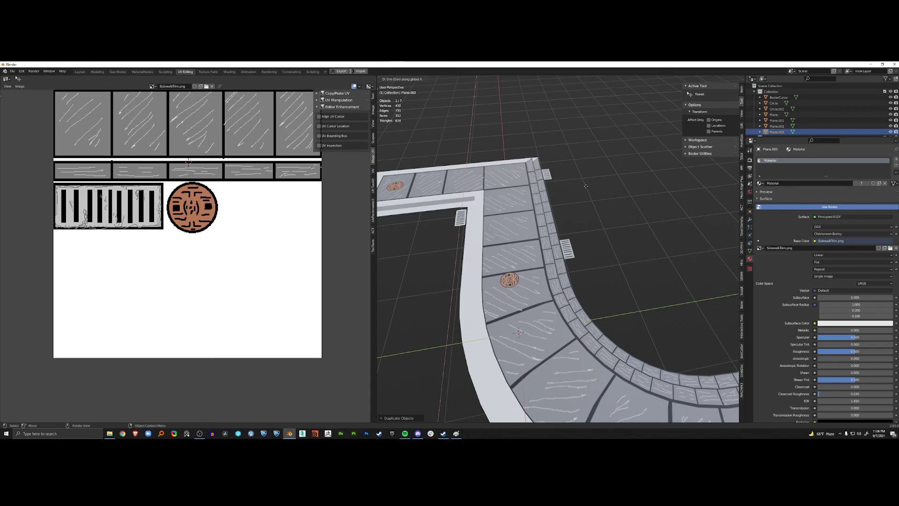
left_click(579, 255)
left_click(578, 255)
scroll(586, 258, "down", 5)
middle_click_drag(616, 265, 516, 249)
scroll(516, 249, "up", 4)
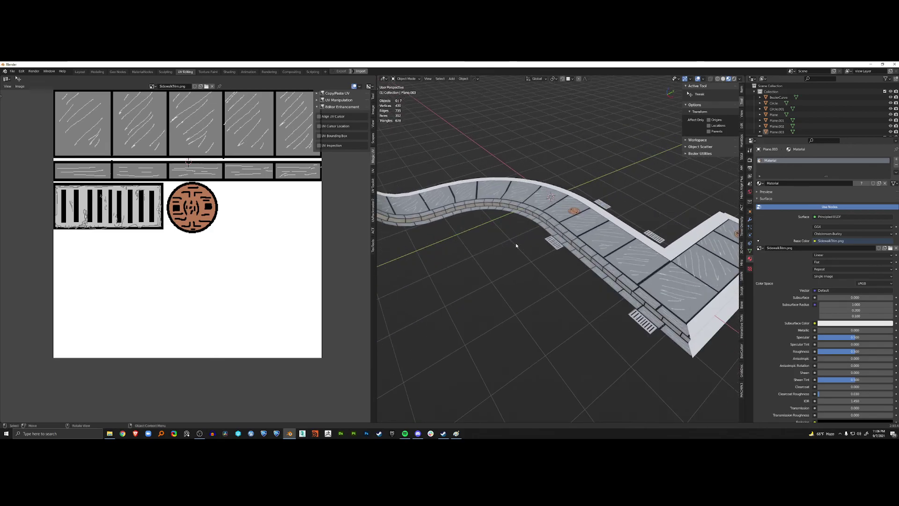